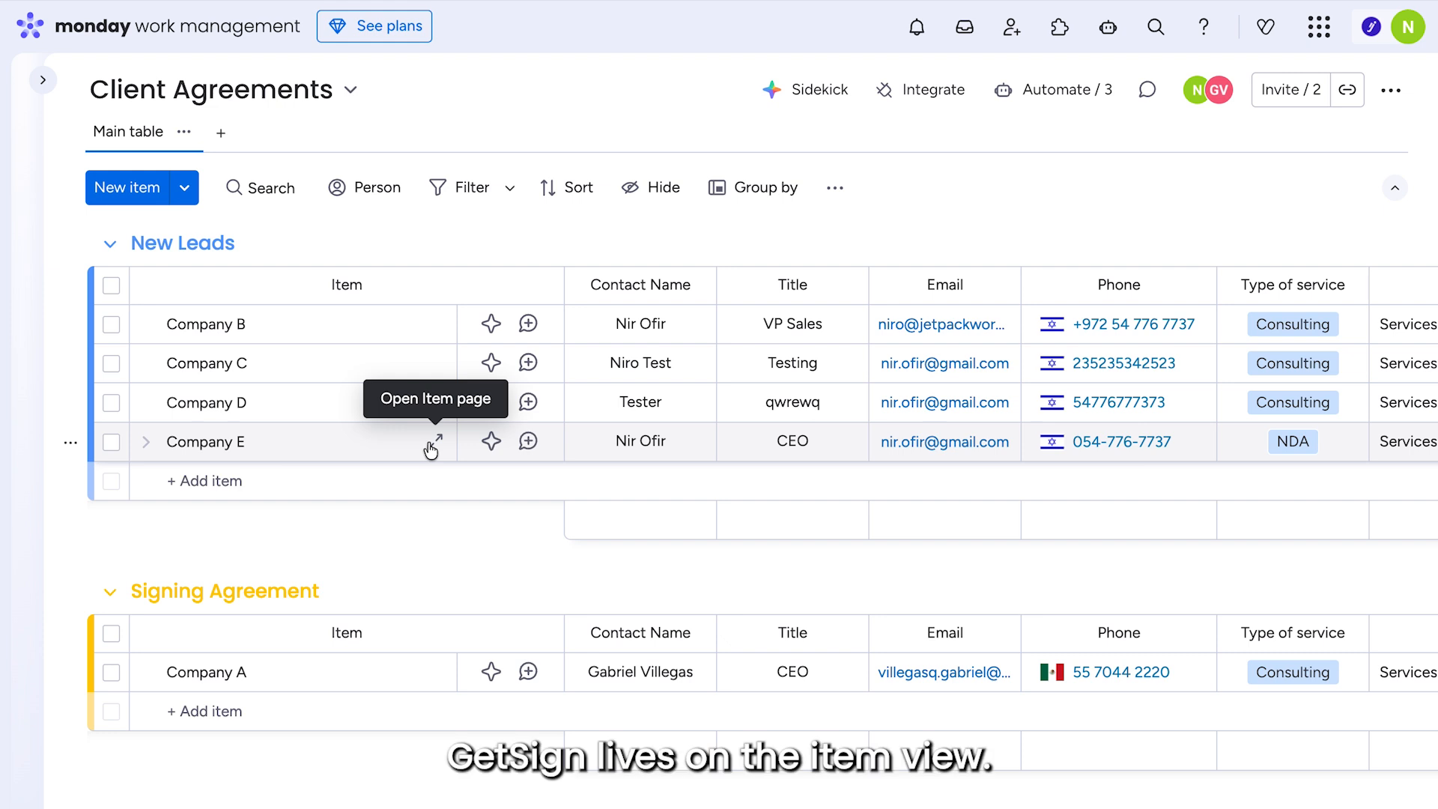
- Open Company E's item and edit the CLIENT SERVICE AGREEMENT (1).pdf template from GetSign Settings
{"action": "left_click", "coordinate": [433, 445]}
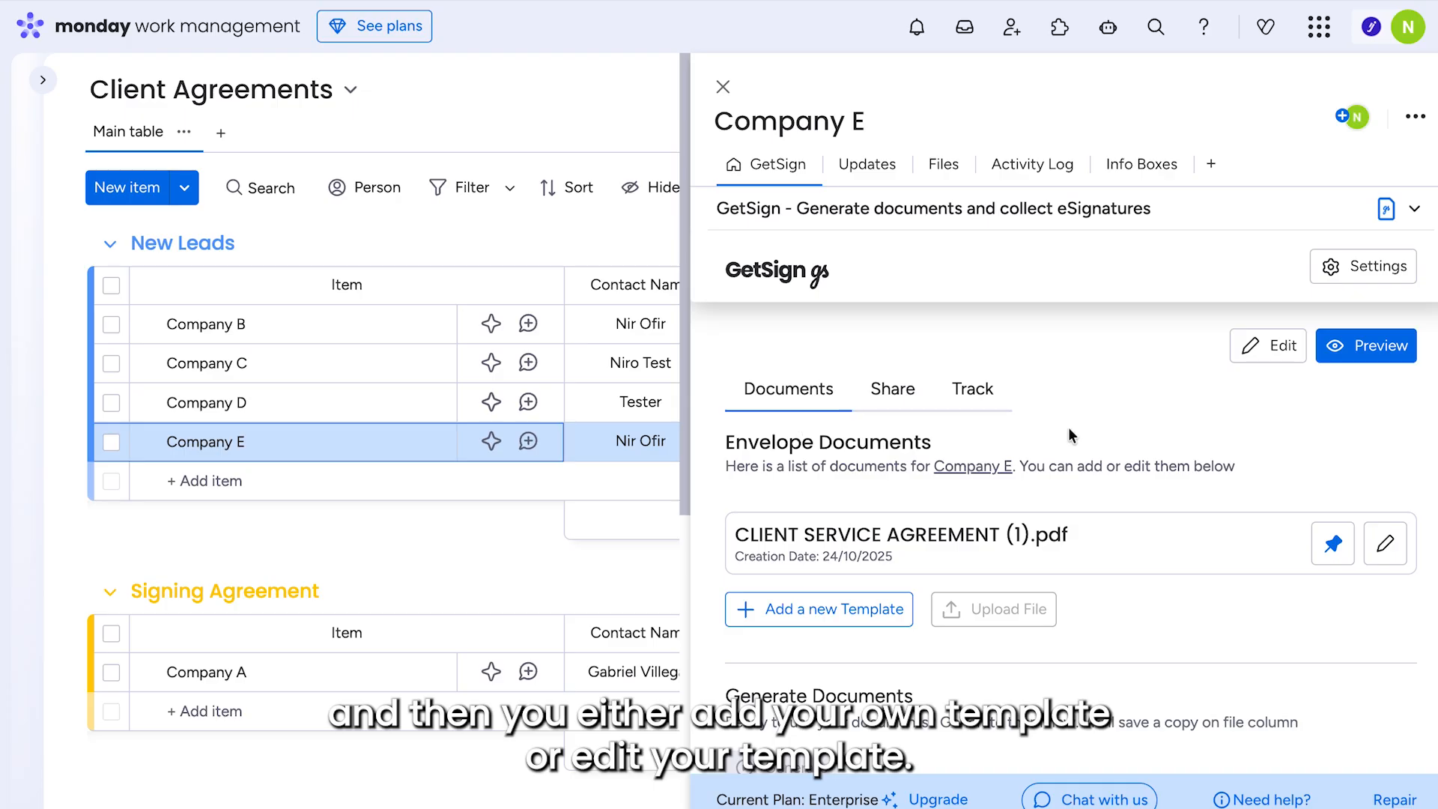
{"action": "left_click", "coordinate": [1374, 267]}
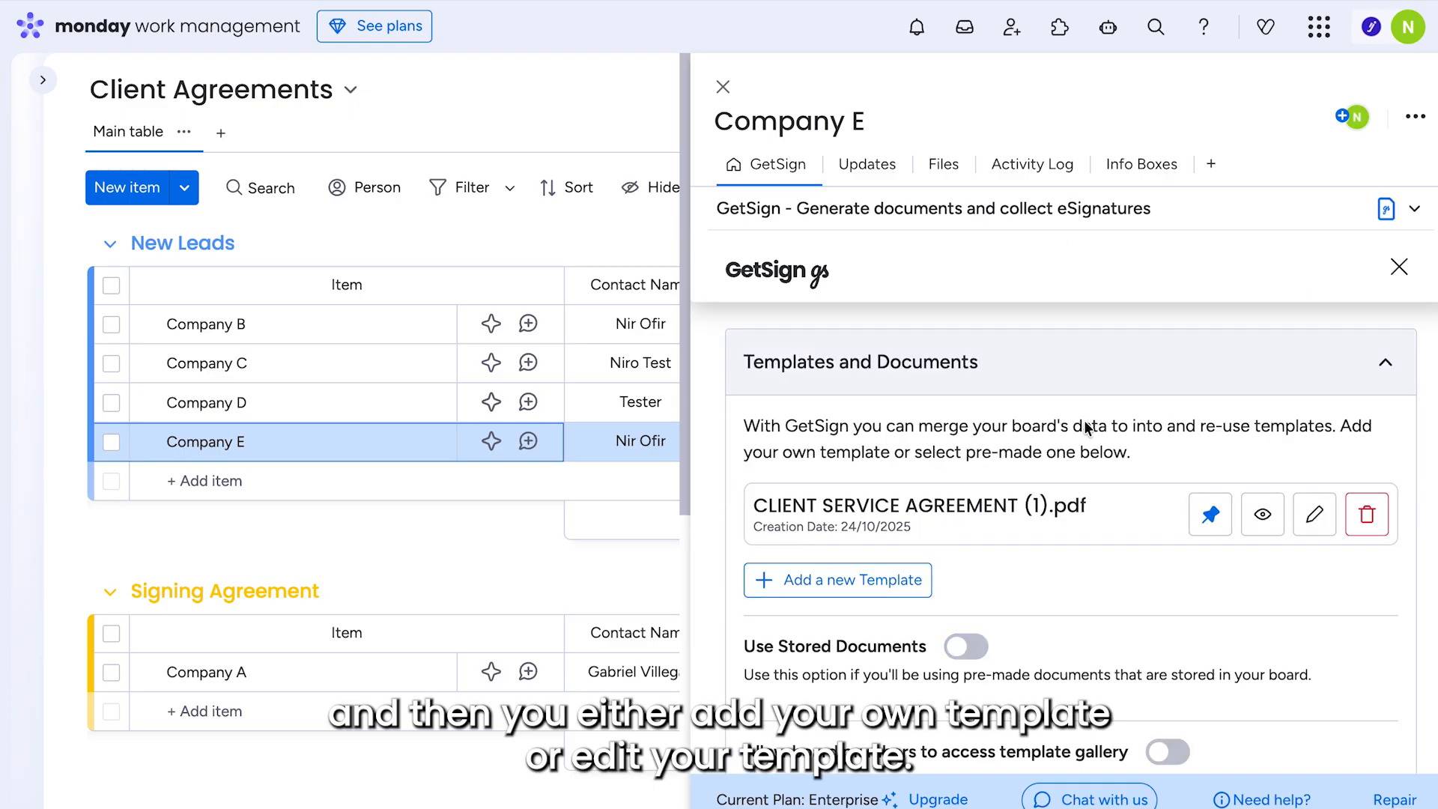
{"action": "left_click", "coordinate": [1313, 520]}
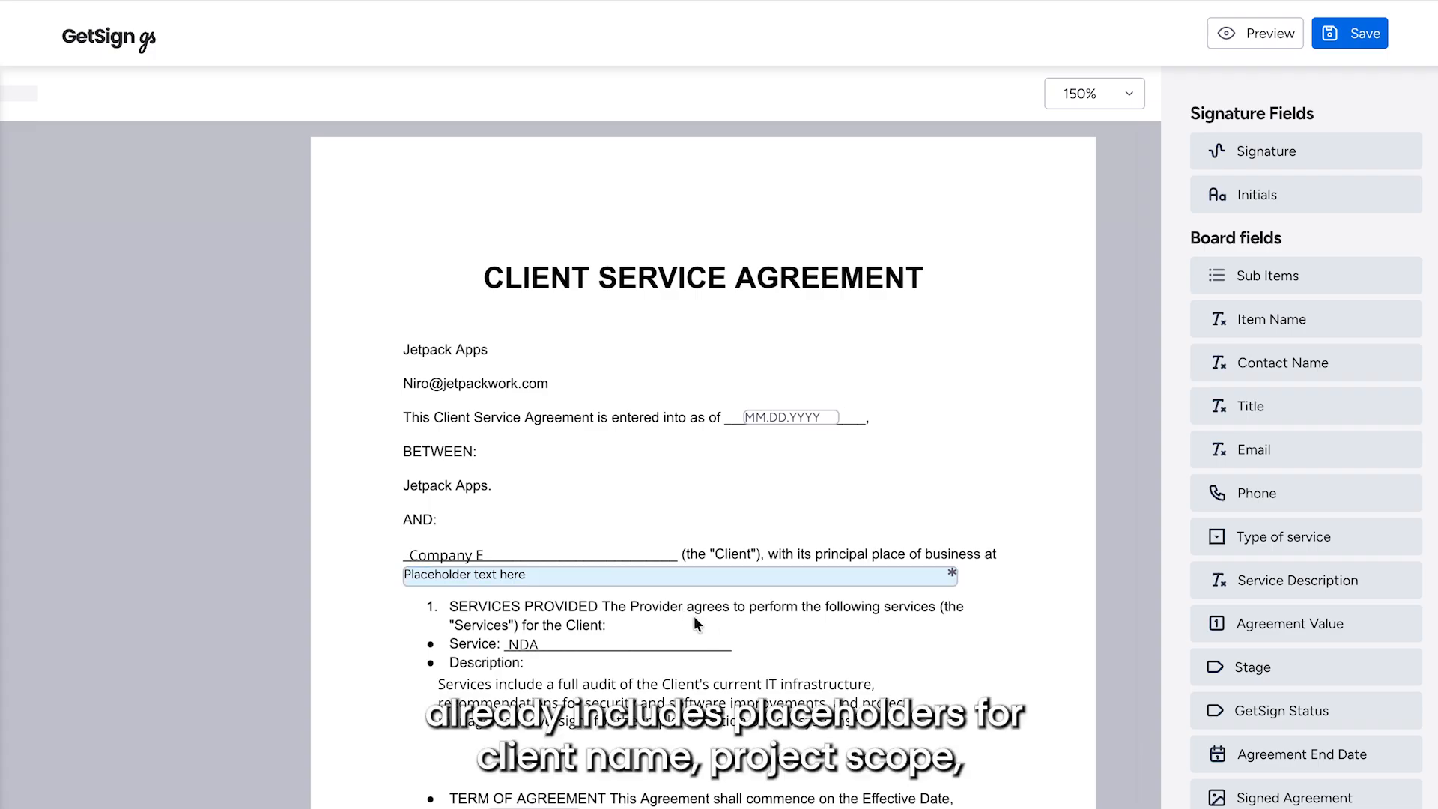
- Try placing the Item Name board field under the document title, then remove it
{"action": "scroll", "coordinate": [694, 624], "scroll_direction": "down", "scroll_amount": 3}
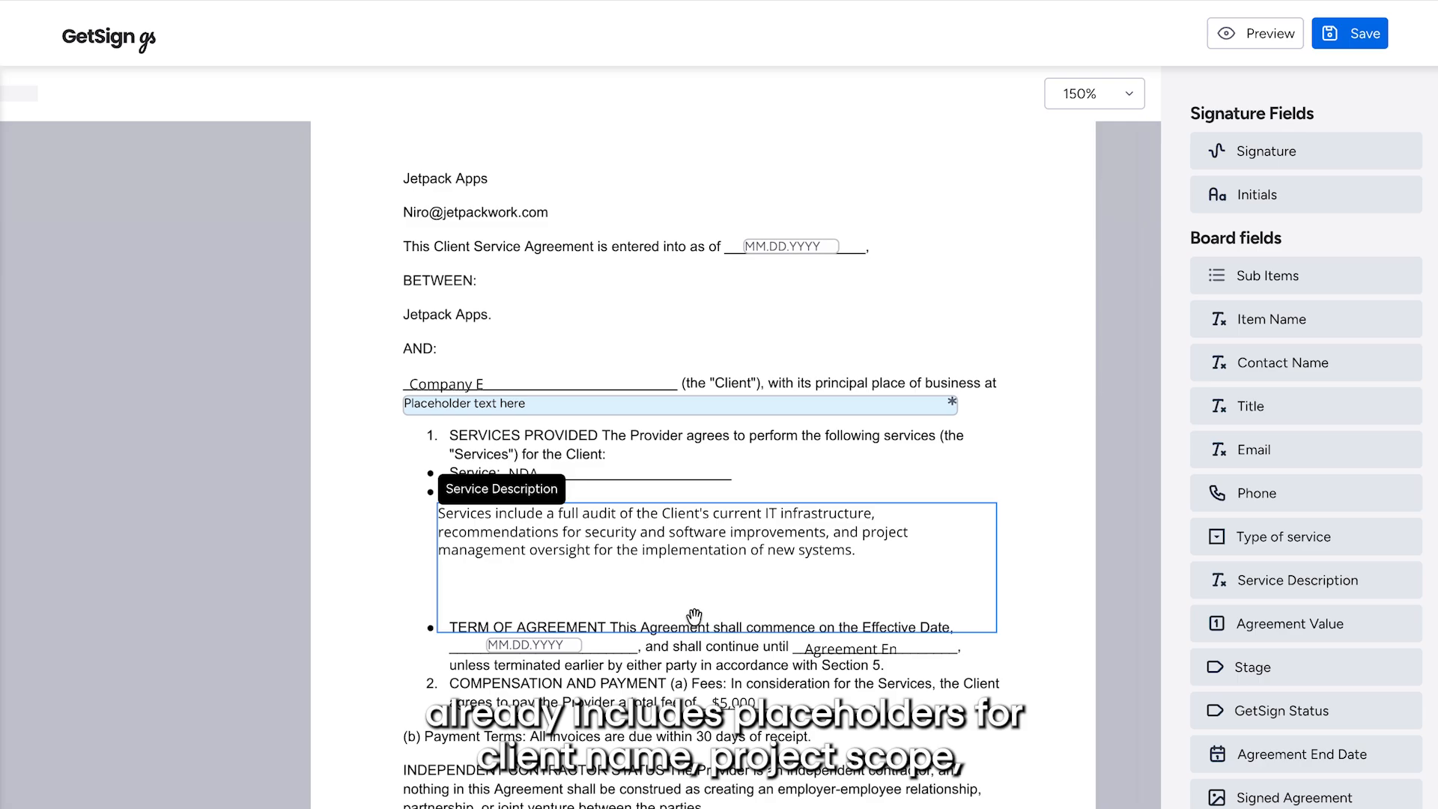
{"action": "scroll", "coordinate": [697, 506], "scroll_direction": "up", "scroll_amount": 3}
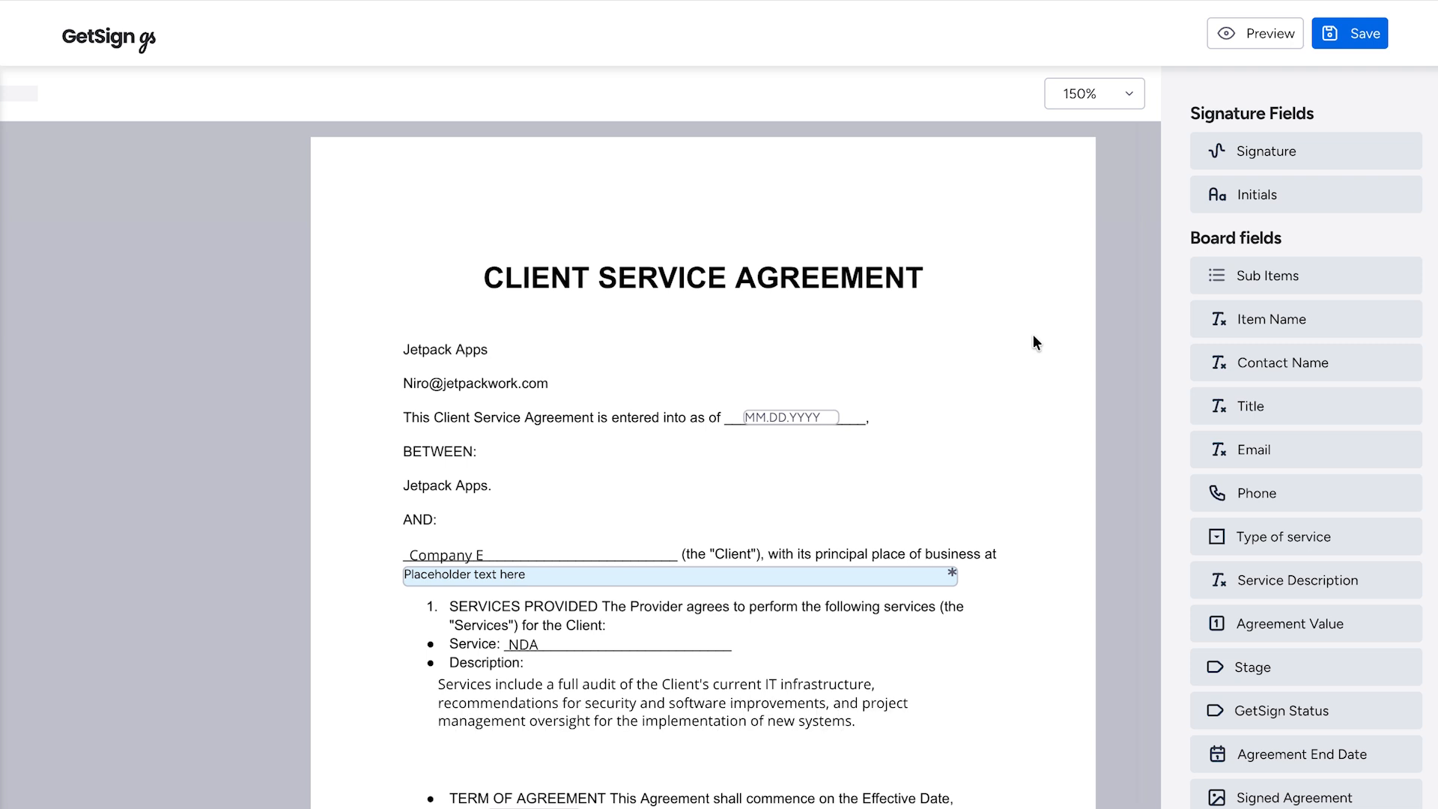
{"action": "left_click", "coordinate": [1298, 328]}
{"action": "left_click_drag", "start_coordinate": [1298, 327], "coordinate": [675, 336]}
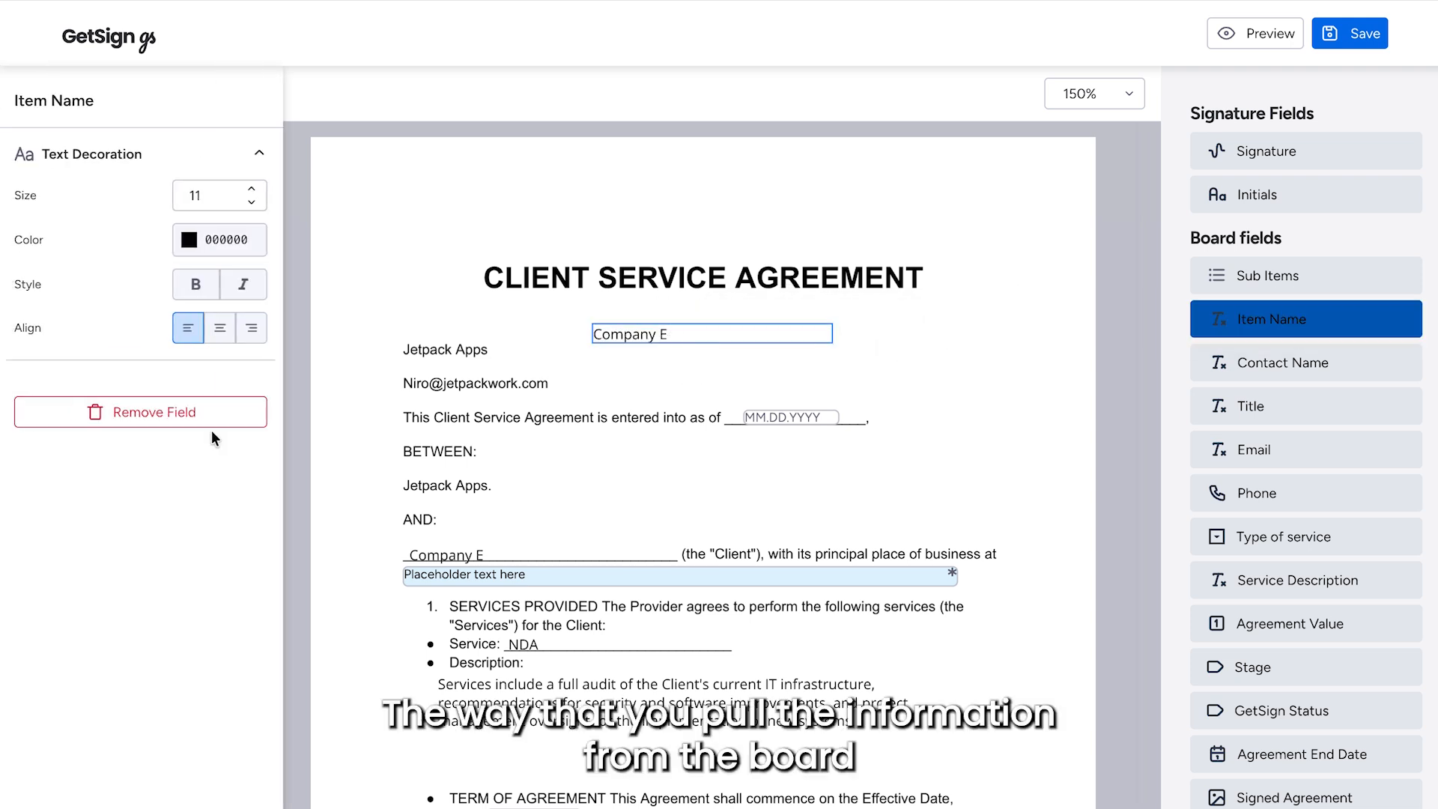
{"action": "left_click", "coordinate": [182, 418]}
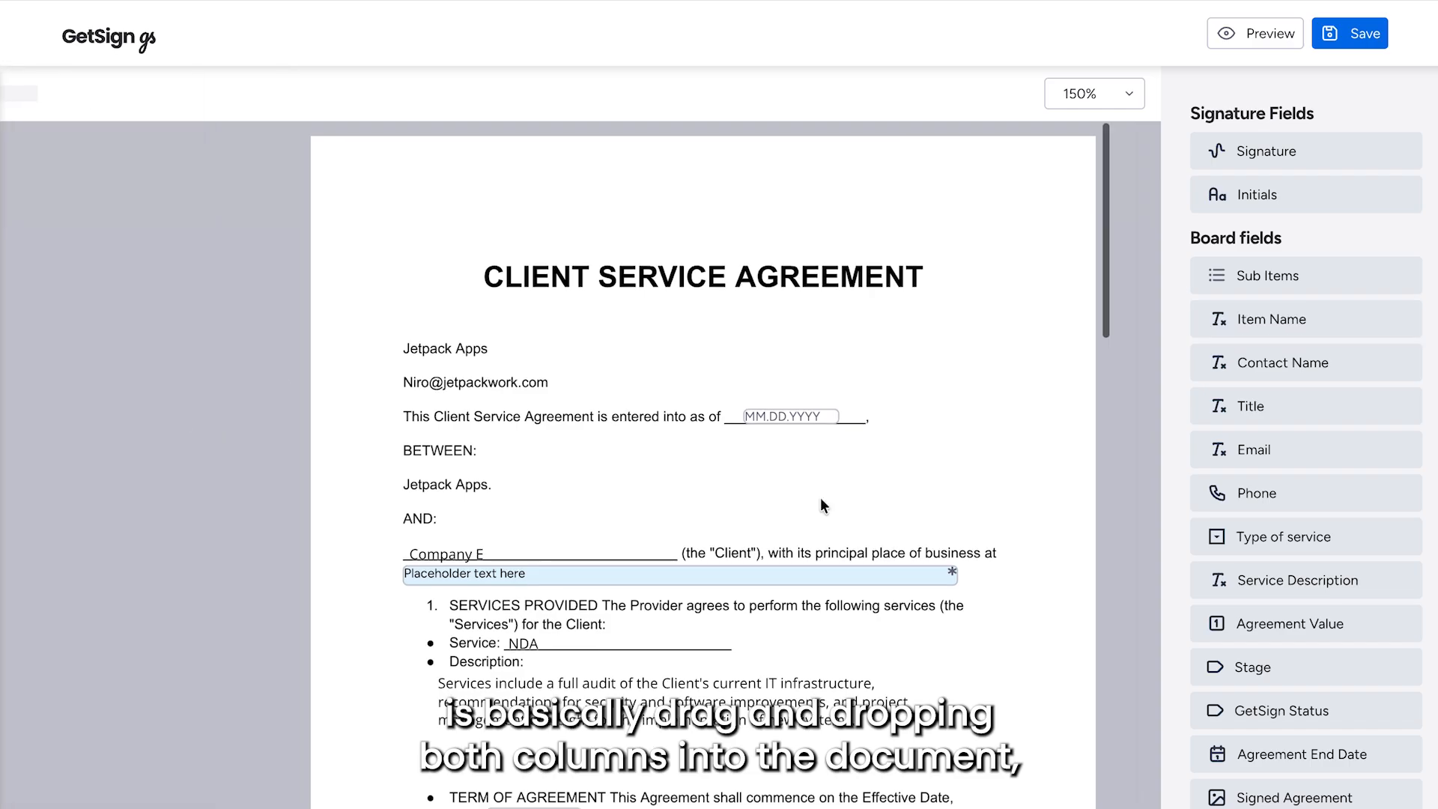
- Scroll through the agreement's merged fields down to the signature block
{"action": "scroll", "coordinate": [821, 497], "scroll_direction": "down", "scroll_amount": 6}
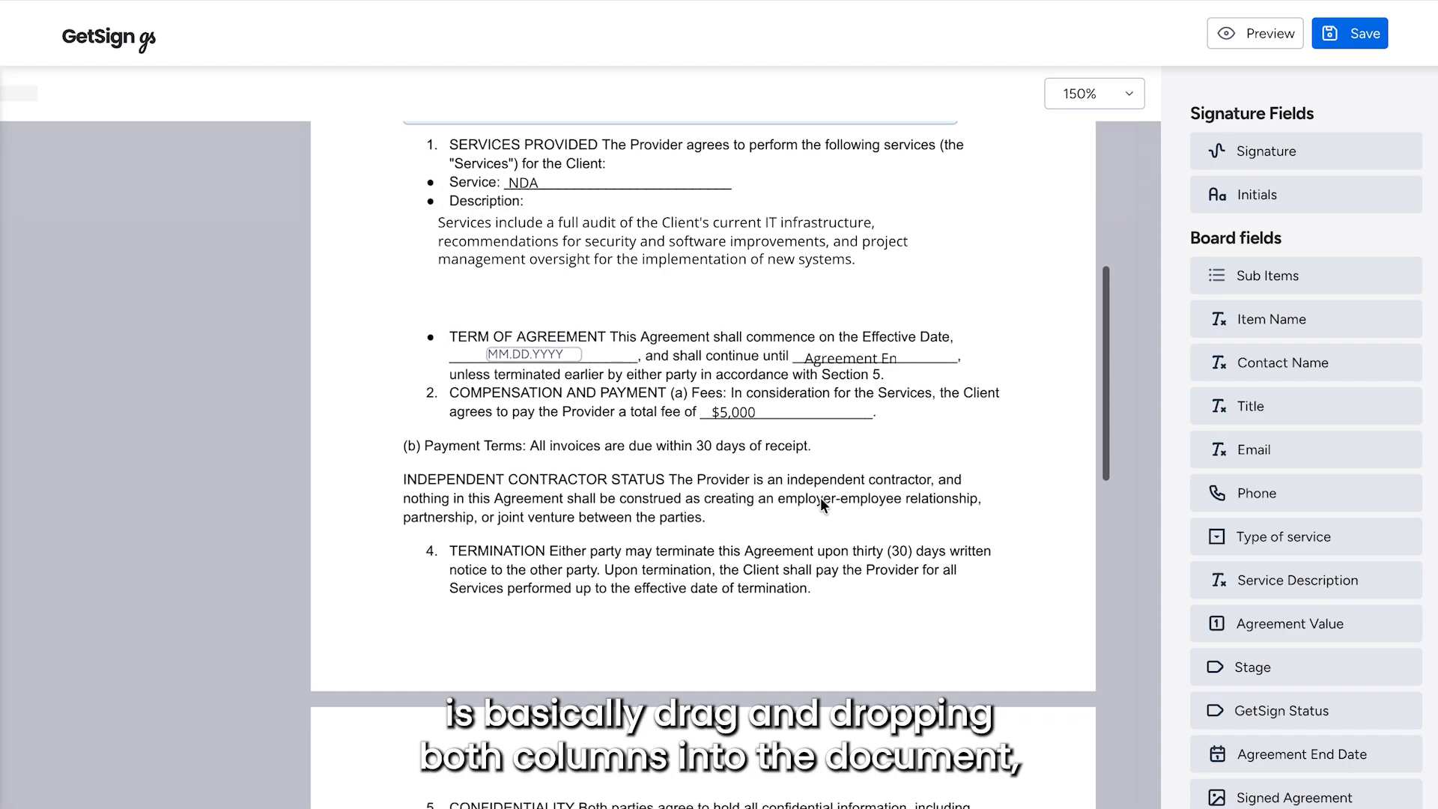
{"action": "scroll", "coordinate": [821, 497], "scroll_direction": "down", "scroll_amount": 9}
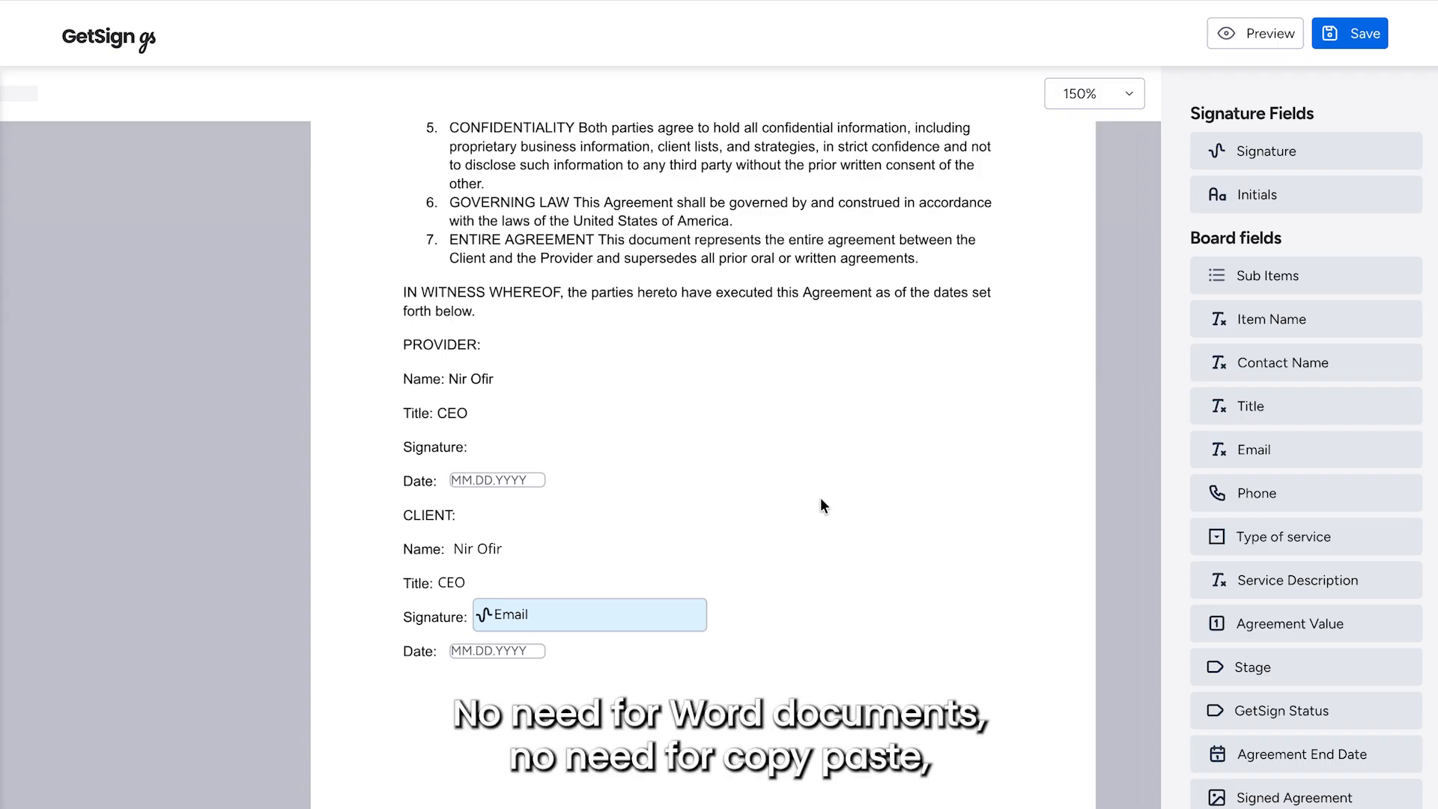
{"action": "scroll", "coordinate": [820, 497], "scroll_direction": "down", "scroll_amount": 5}
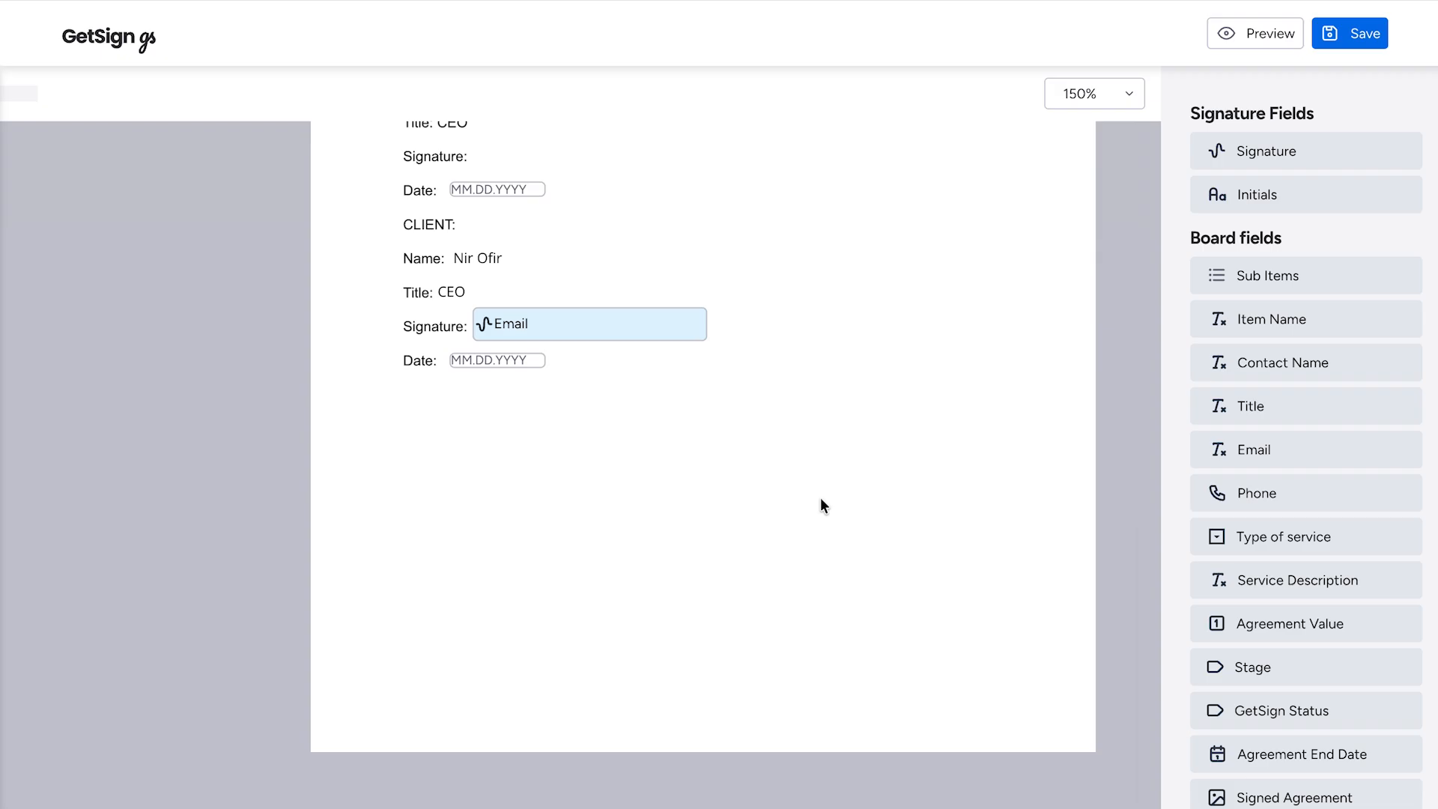
{"action": "scroll", "coordinate": [820, 497], "scroll_direction": "down", "scroll_amount": 1}
{"action": "scroll", "coordinate": [820, 497], "scroll_direction": "down", "scroll_amount": 1}
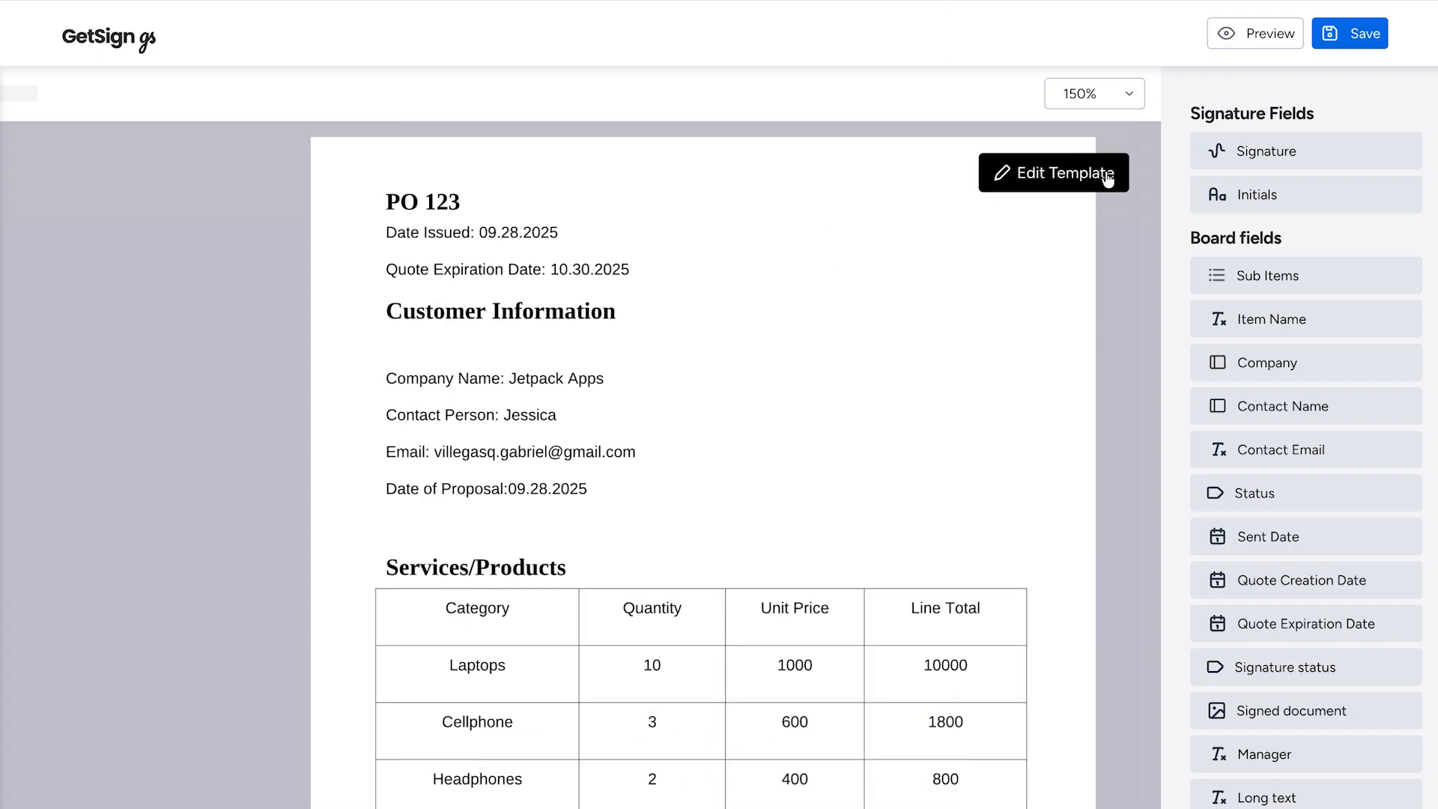
- Open PO 123 for editing and inspect its board field list and sub-item configuration options
{"action": "left_click", "coordinate": [1058, 177]}
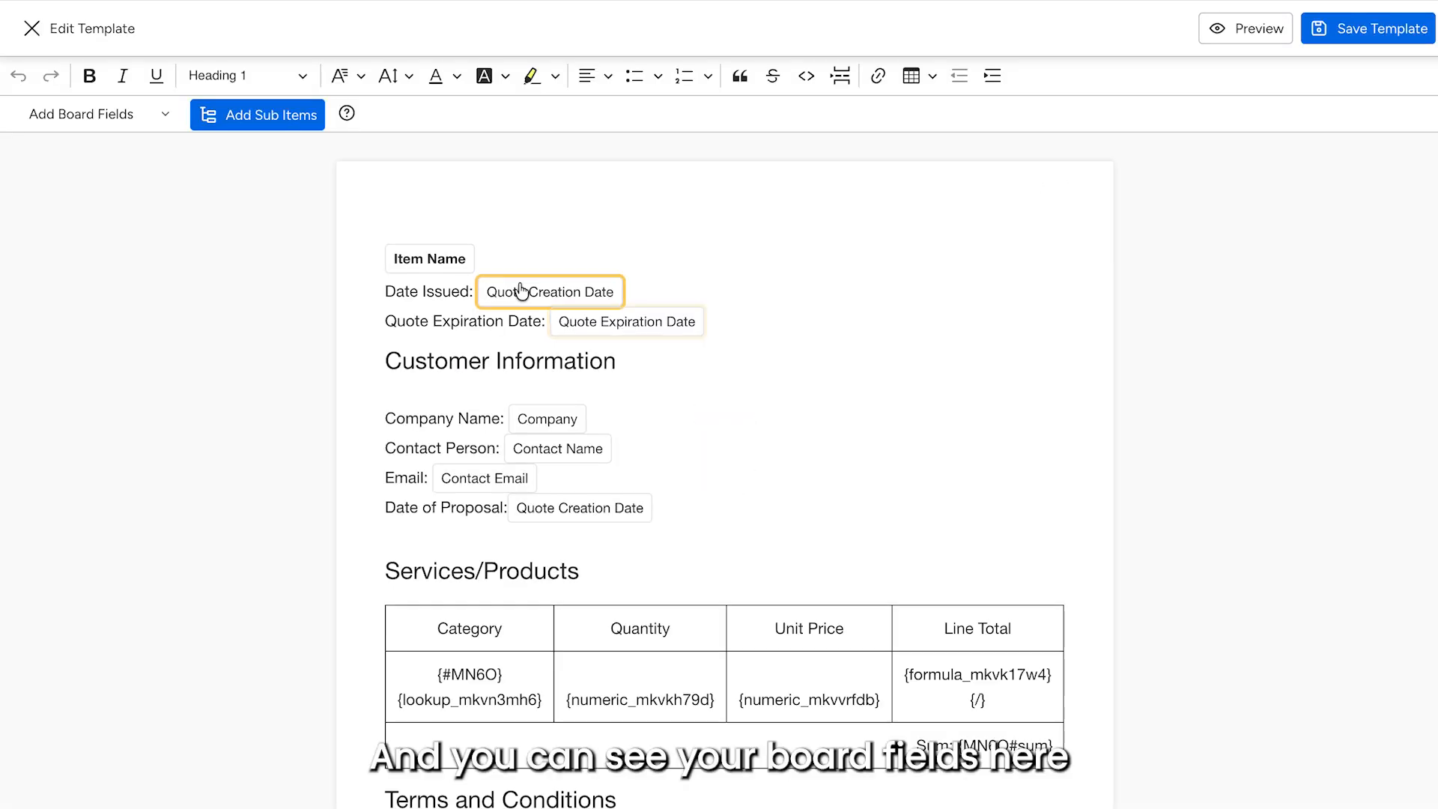
{"action": "left_click", "coordinate": [128, 116]}
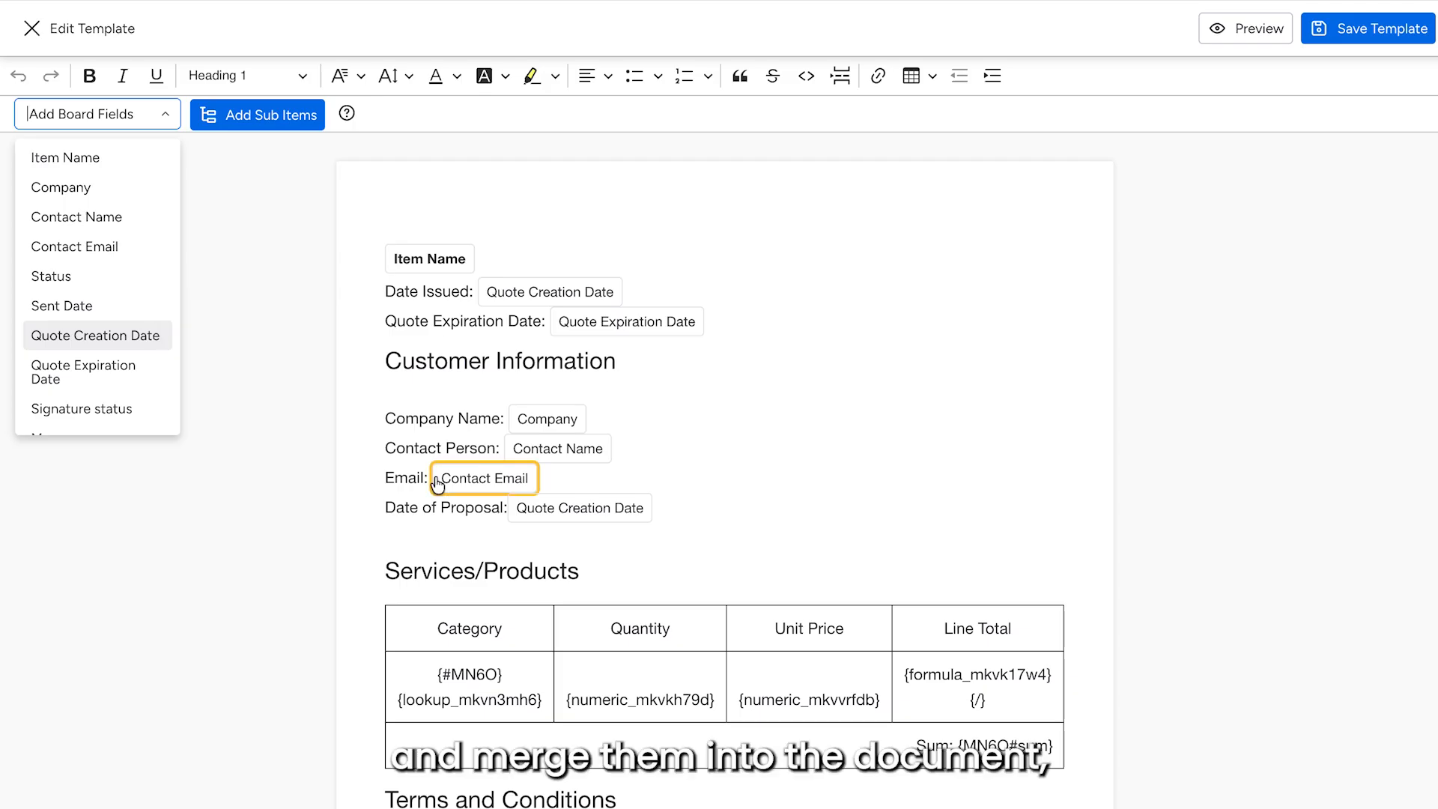
{"action": "scroll", "coordinate": [440, 479], "scroll_direction": "down", "scroll_amount": 1}
{"action": "left_click", "coordinate": [253, 321]}
{"action": "left_click", "coordinate": [251, 120]}
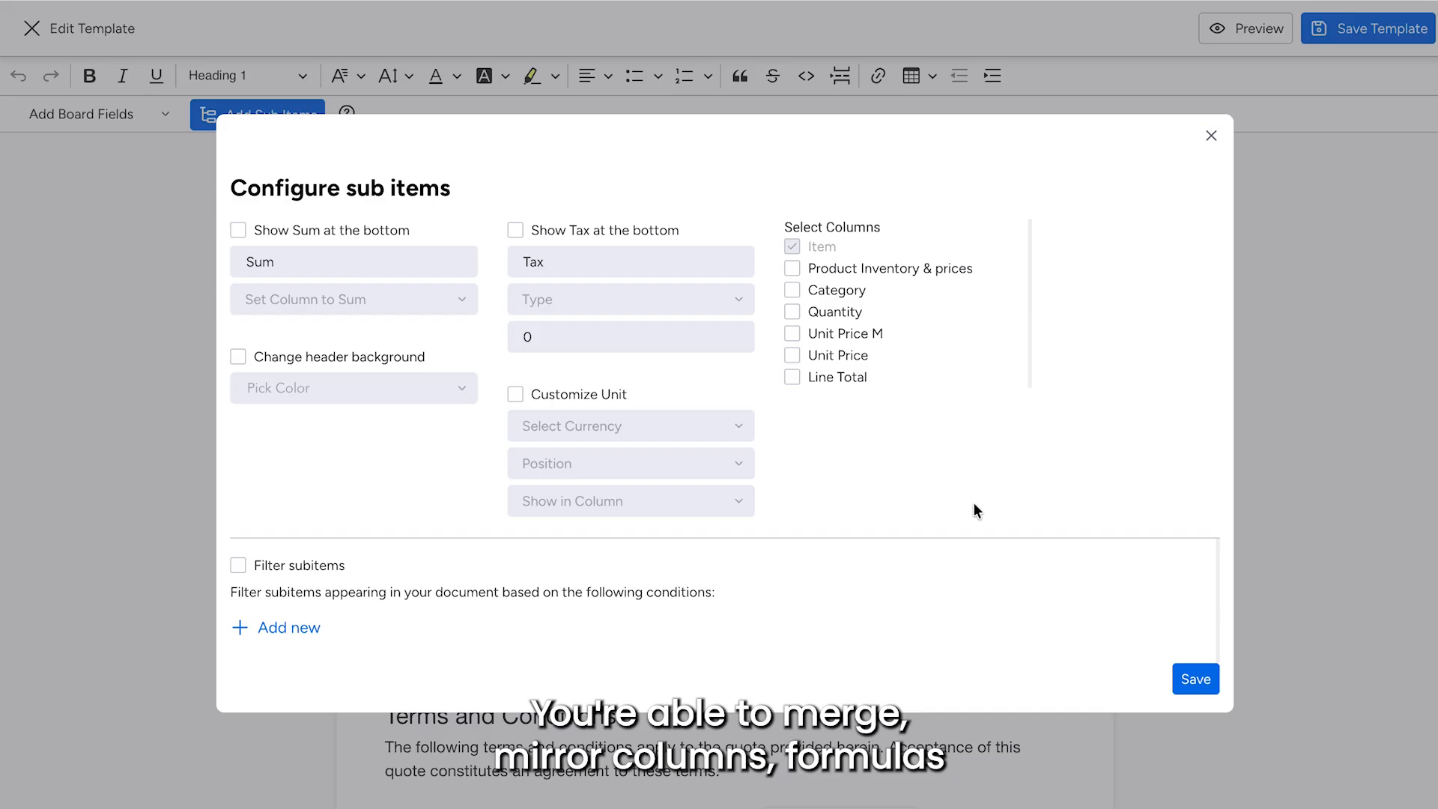
{"action": "left_click", "coordinate": [1211, 136]}
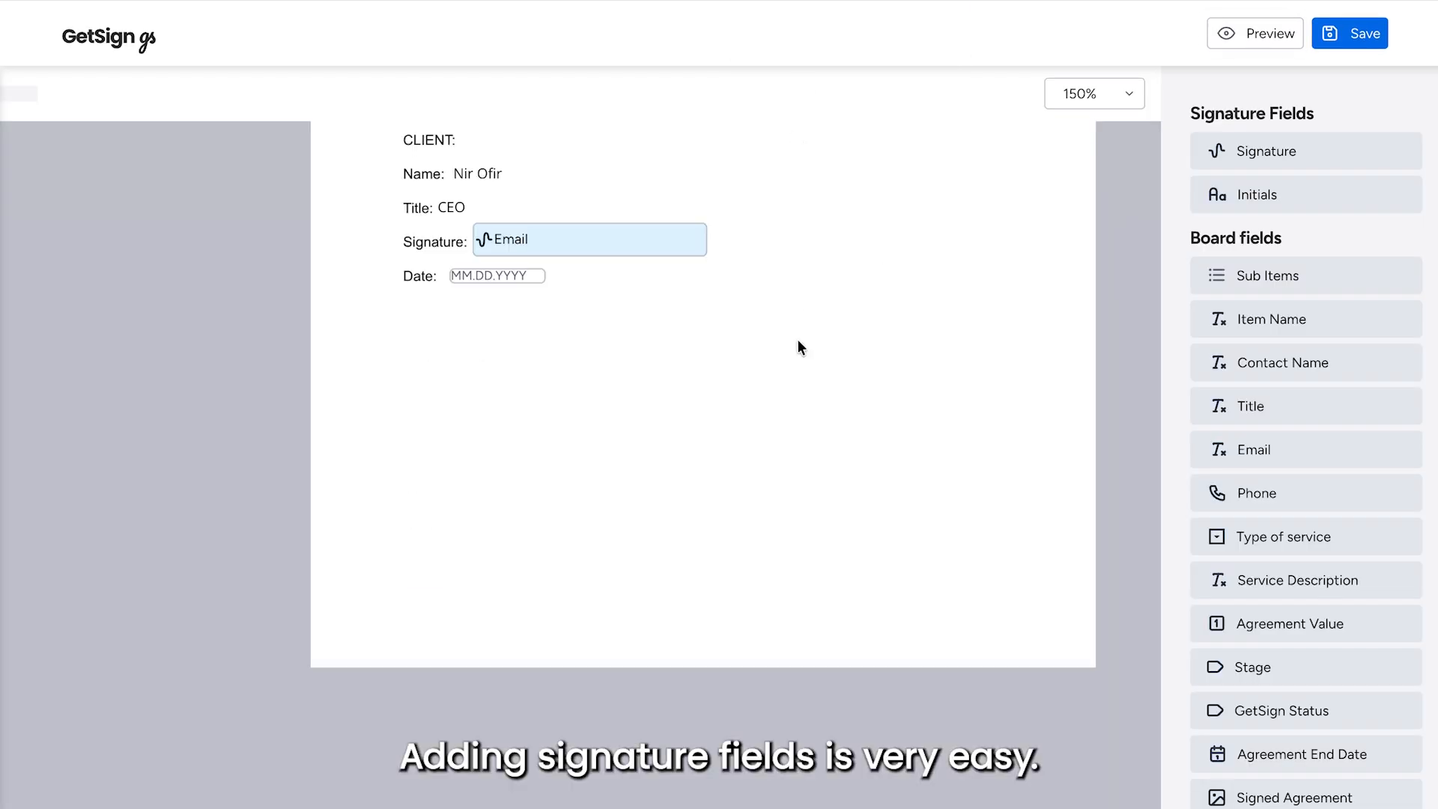
- Place a signature field on the provider's signature line, assigned to Me
{"action": "scroll", "coordinate": [797, 344], "scroll_direction": "up", "scroll_amount": 10}
{"action": "scroll", "coordinate": [798, 342], "scroll_direction": "down", "scroll_amount": 9}
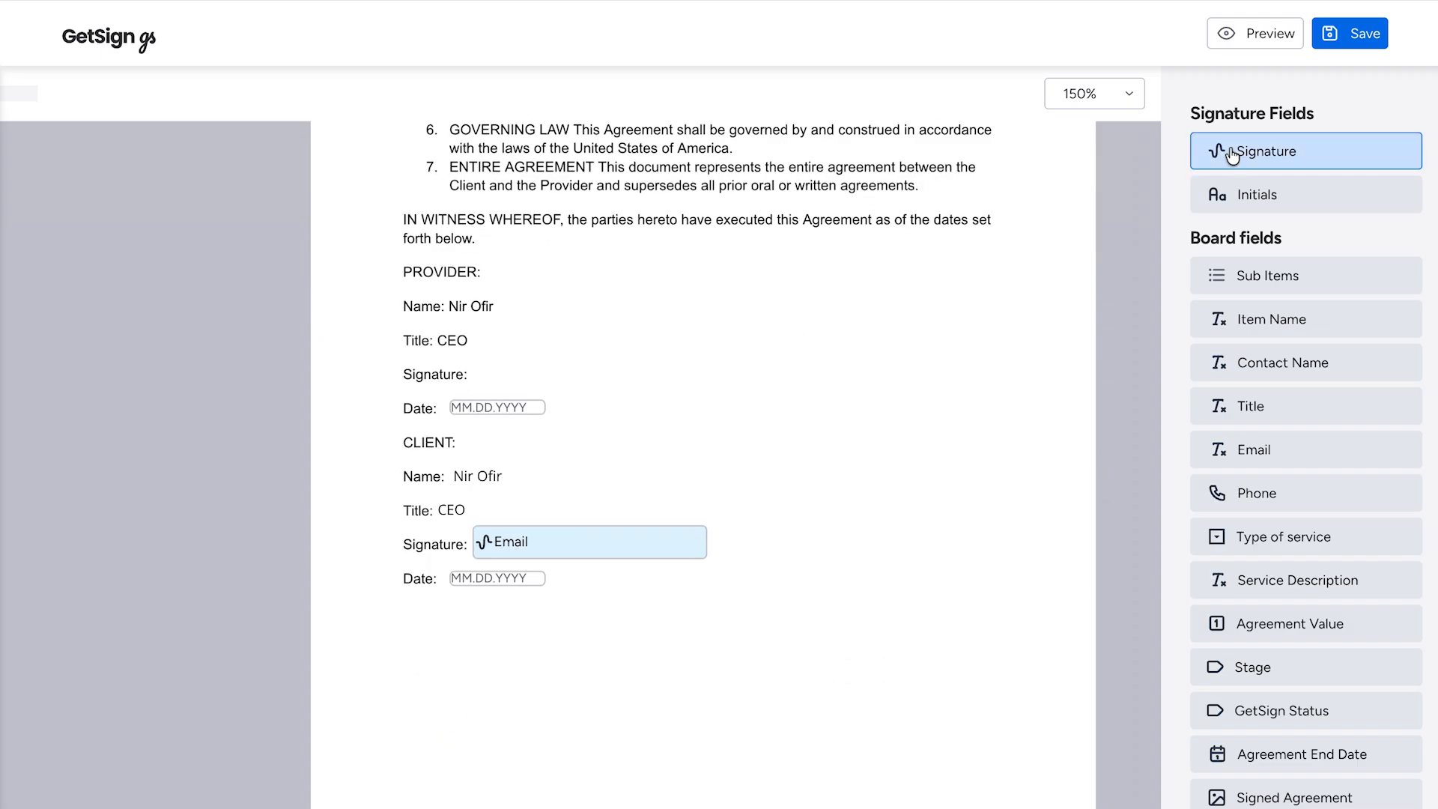
{"action": "left_click", "coordinate": [1304, 150]}
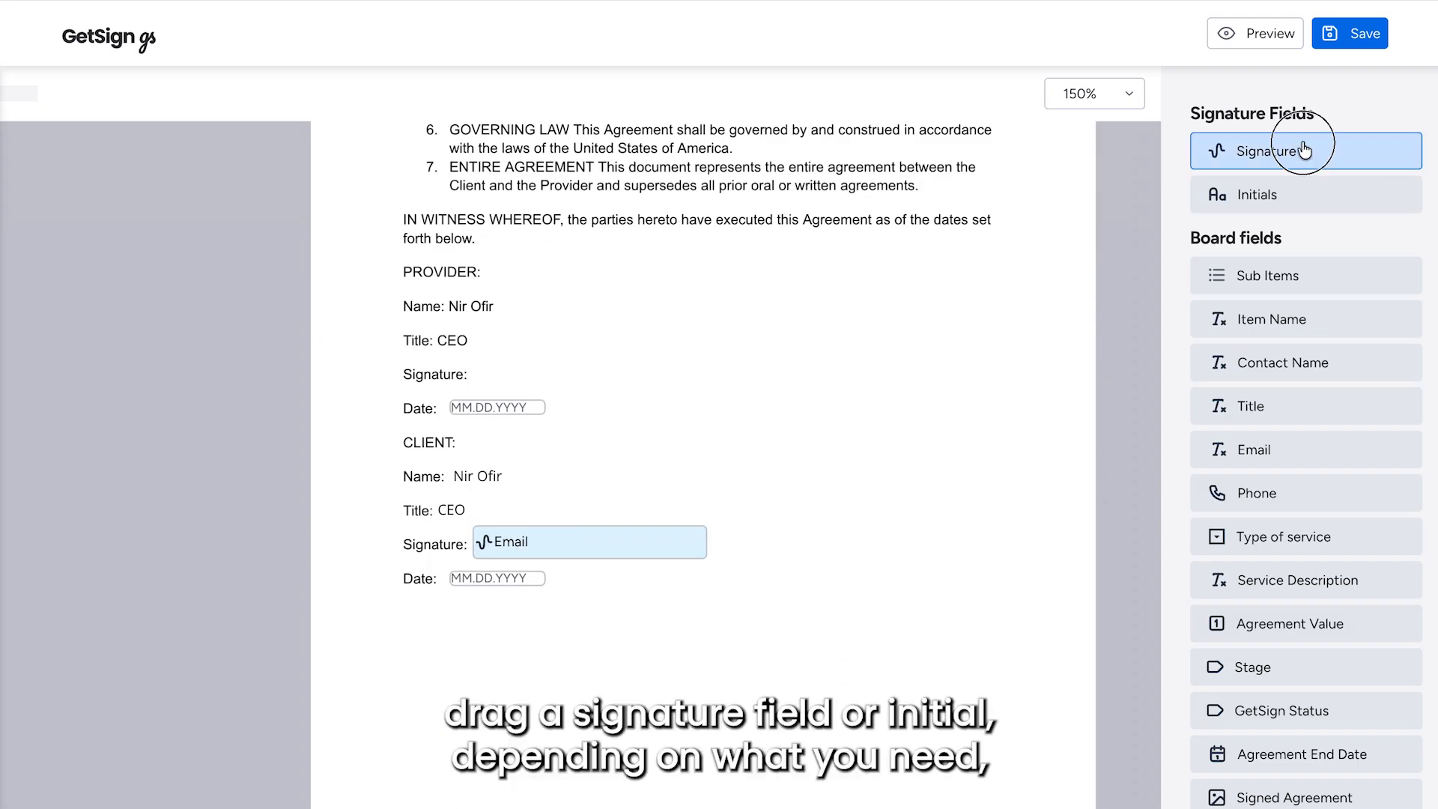
{"action": "left_click_drag", "start_coordinate": [1304, 150], "coordinate": [619, 354]}
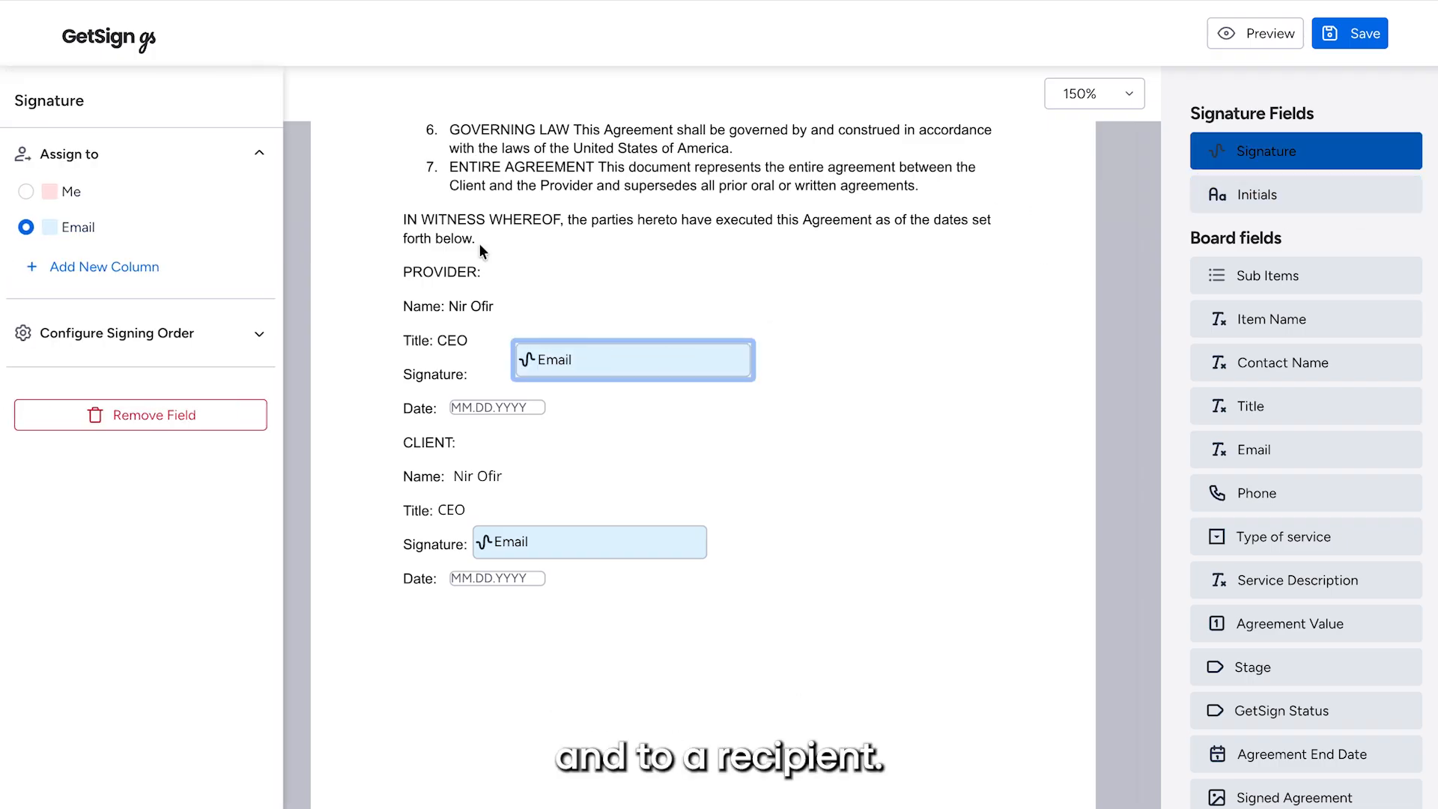
{"action": "left_click", "coordinate": [27, 193]}
{"action": "left_click_drag", "start_coordinate": [600, 349], "coordinate": [568, 349]}
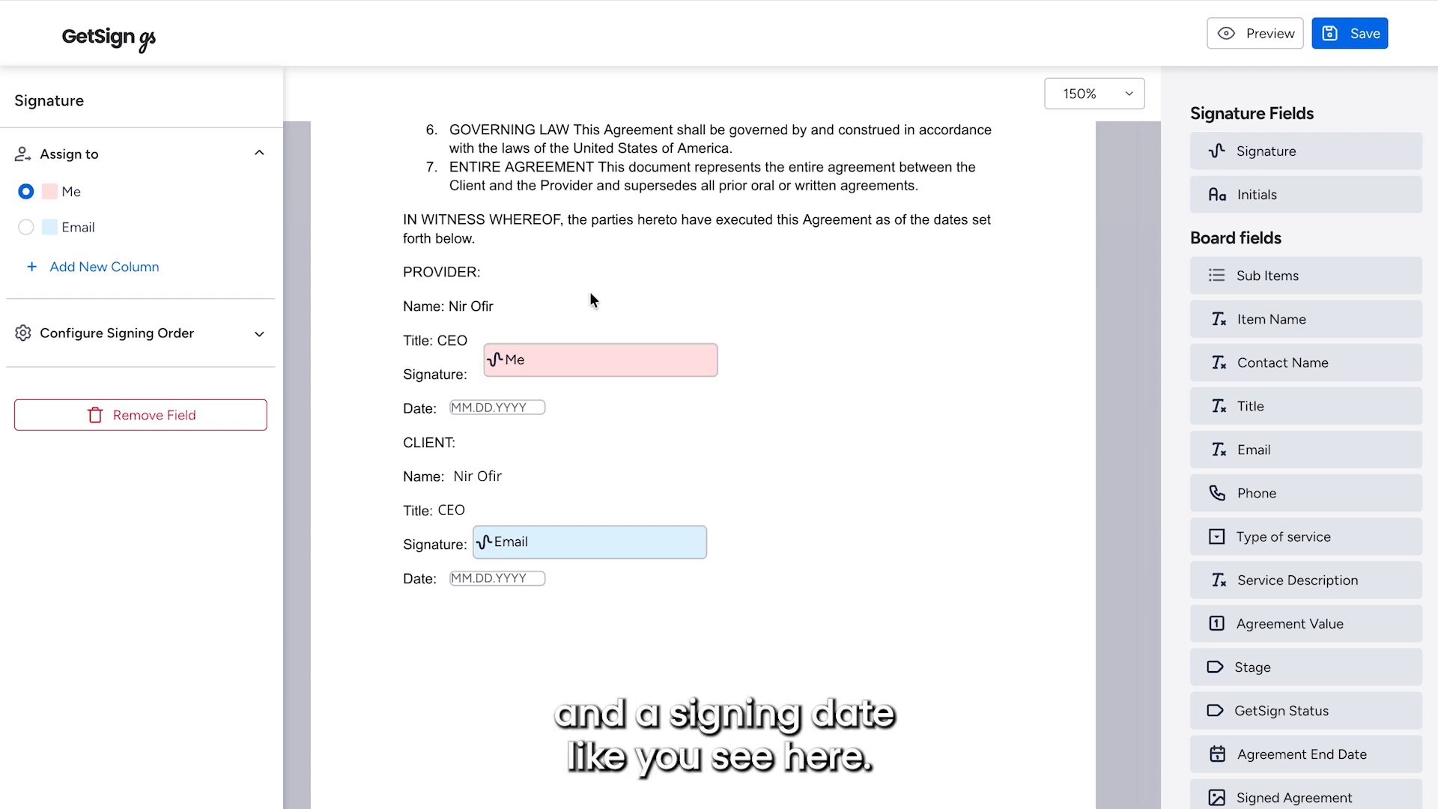
{"action": "left_click", "coordinate": [517, 414]}
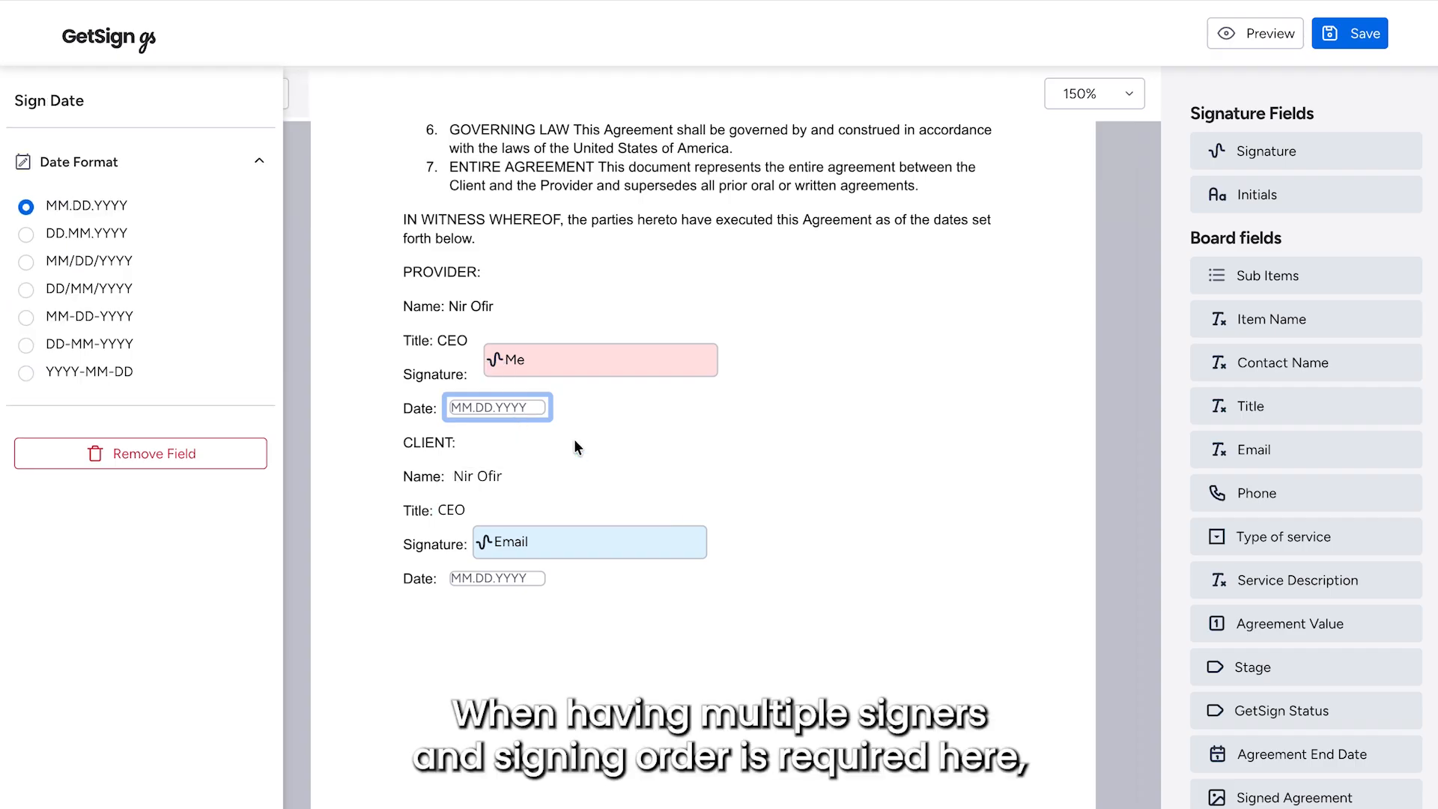
{"action": "left_click", "coordinate": [567, 351]}
- Require signing order with the client's Email signer first, and save the template
{"action": "left_click", "coordinate": [161, 333]}
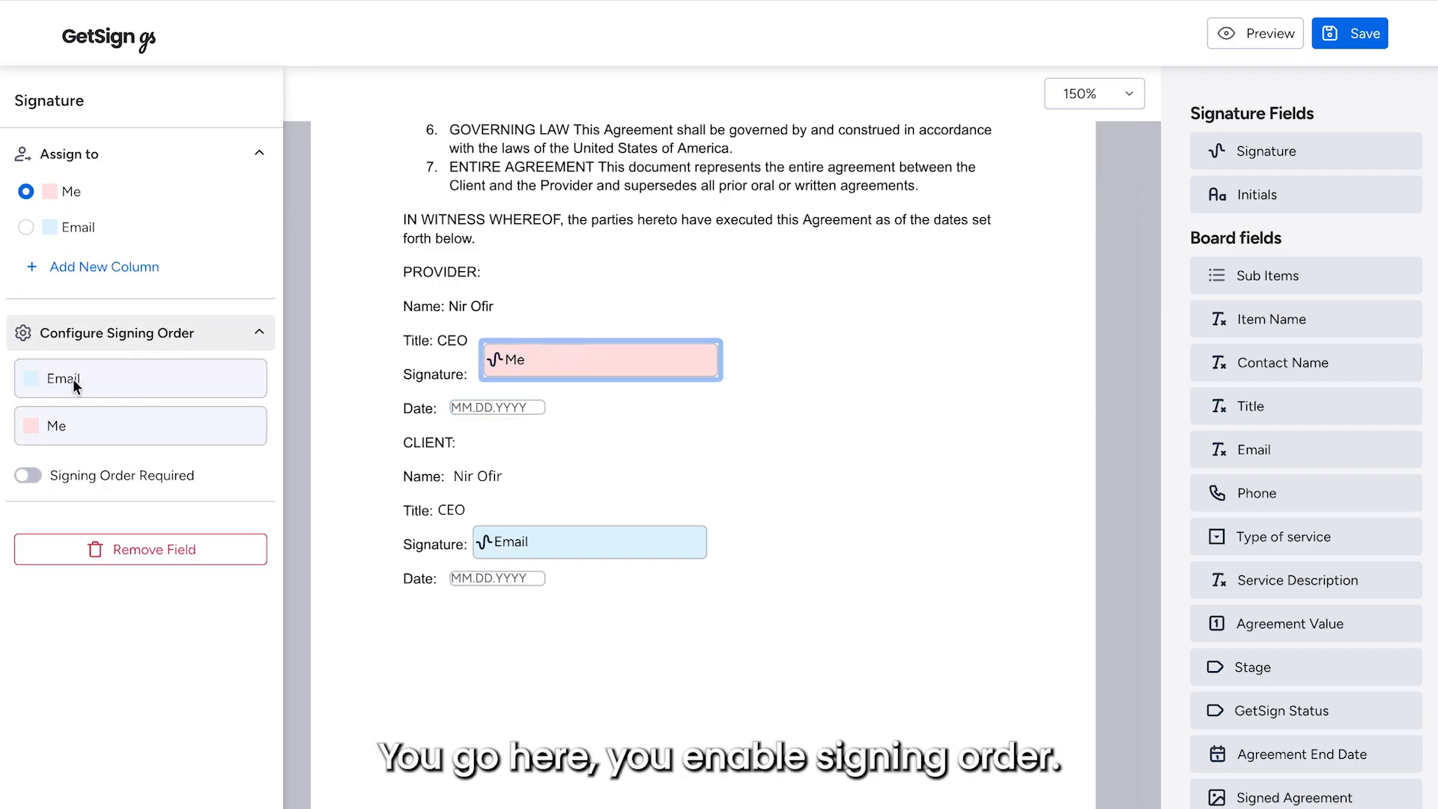
{"action": "left_click", "coordinate": [30, 477]}
{"action": "mouse_move", "coordinate": [119, 379]}
{"action": "left_mouse_down"}
{"action": "mouse_move", "coordinate": [119, 434]}
{"action": "mouse_move", "coordinate": [122, 367]}
{"action": "left_mouse_up"}
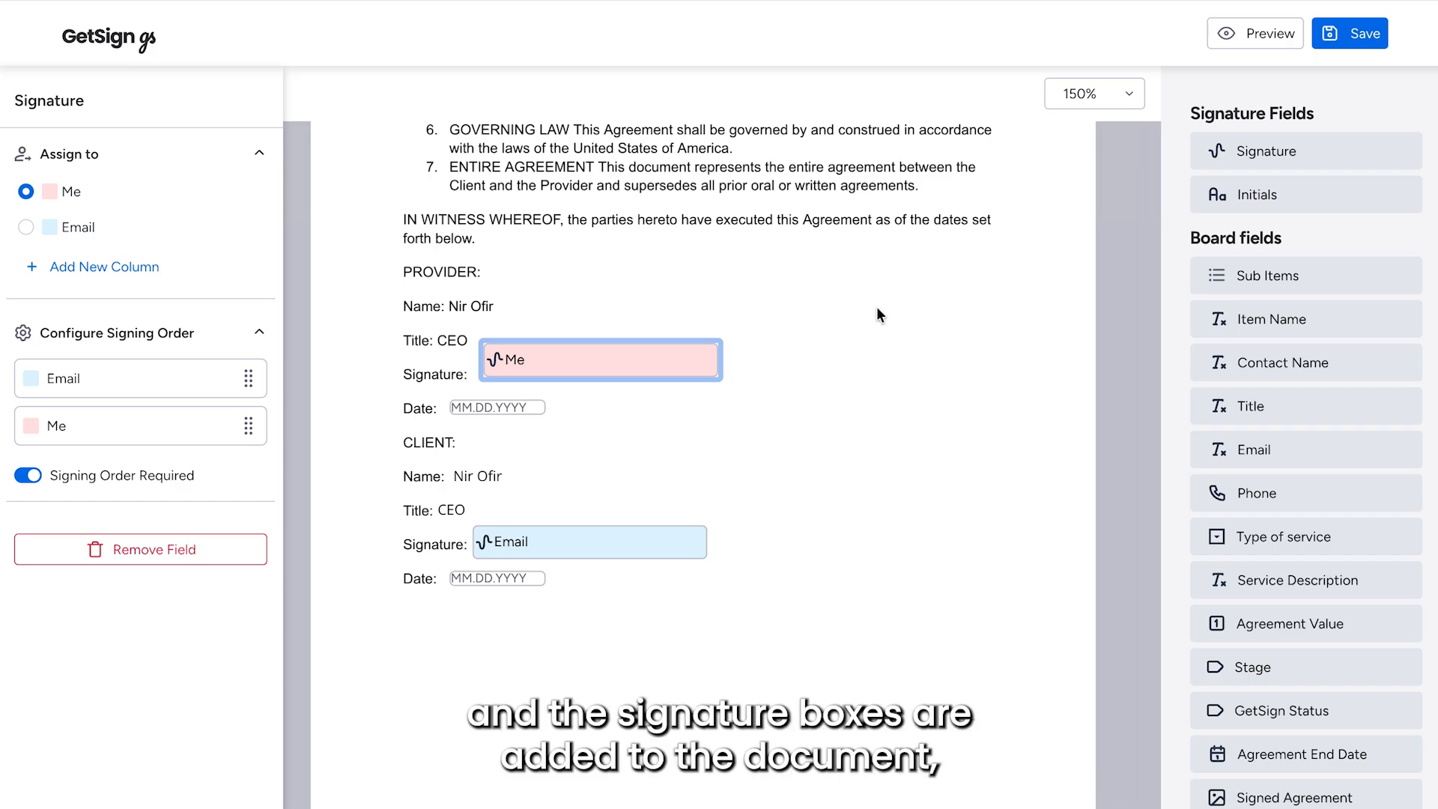
{"action": "left_click", "coordinate": [1358, 33]}
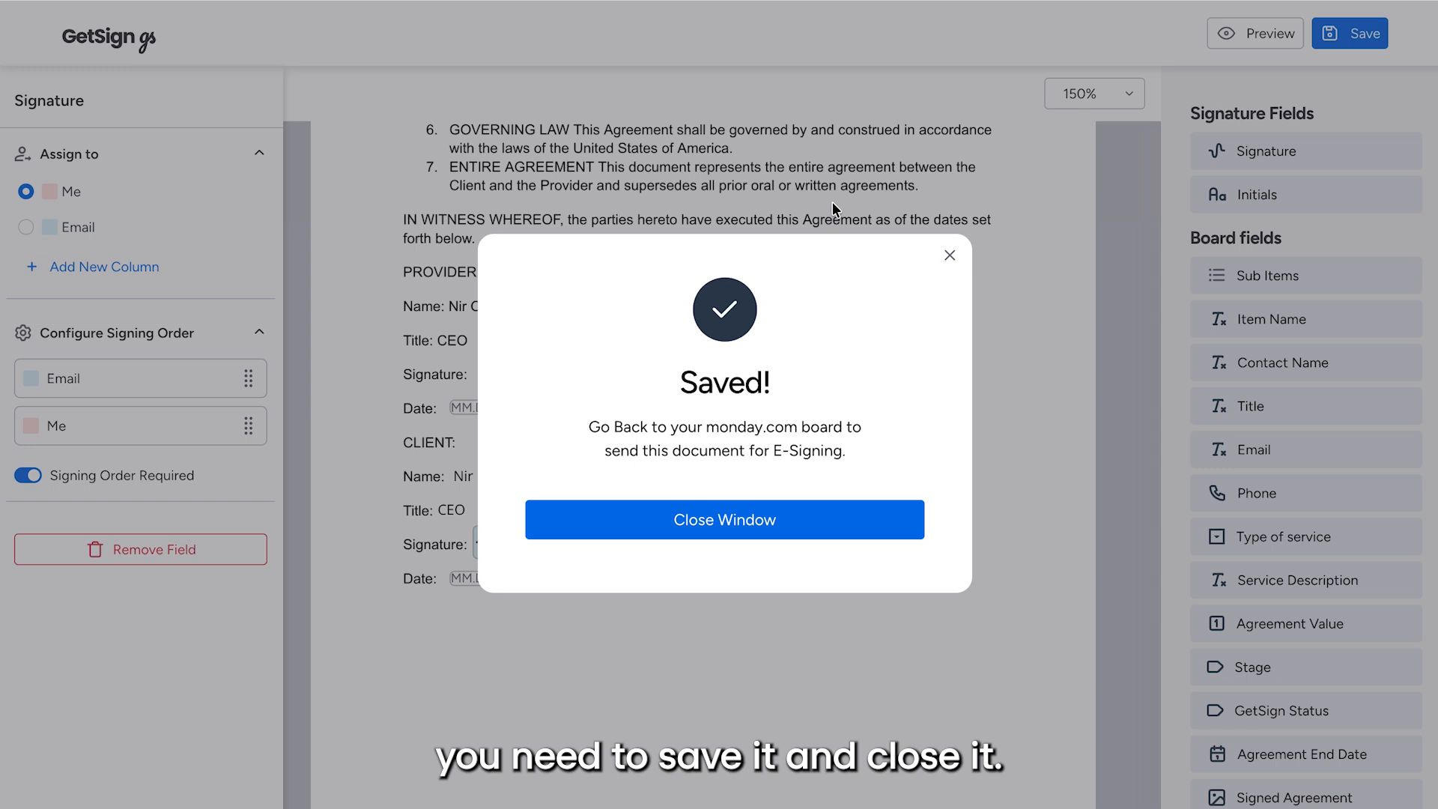
- Close the Saved! dialog and scroll back up to Company E's Templates and Documents list
{"action": "left_click", "coordinate": [735, 531]}
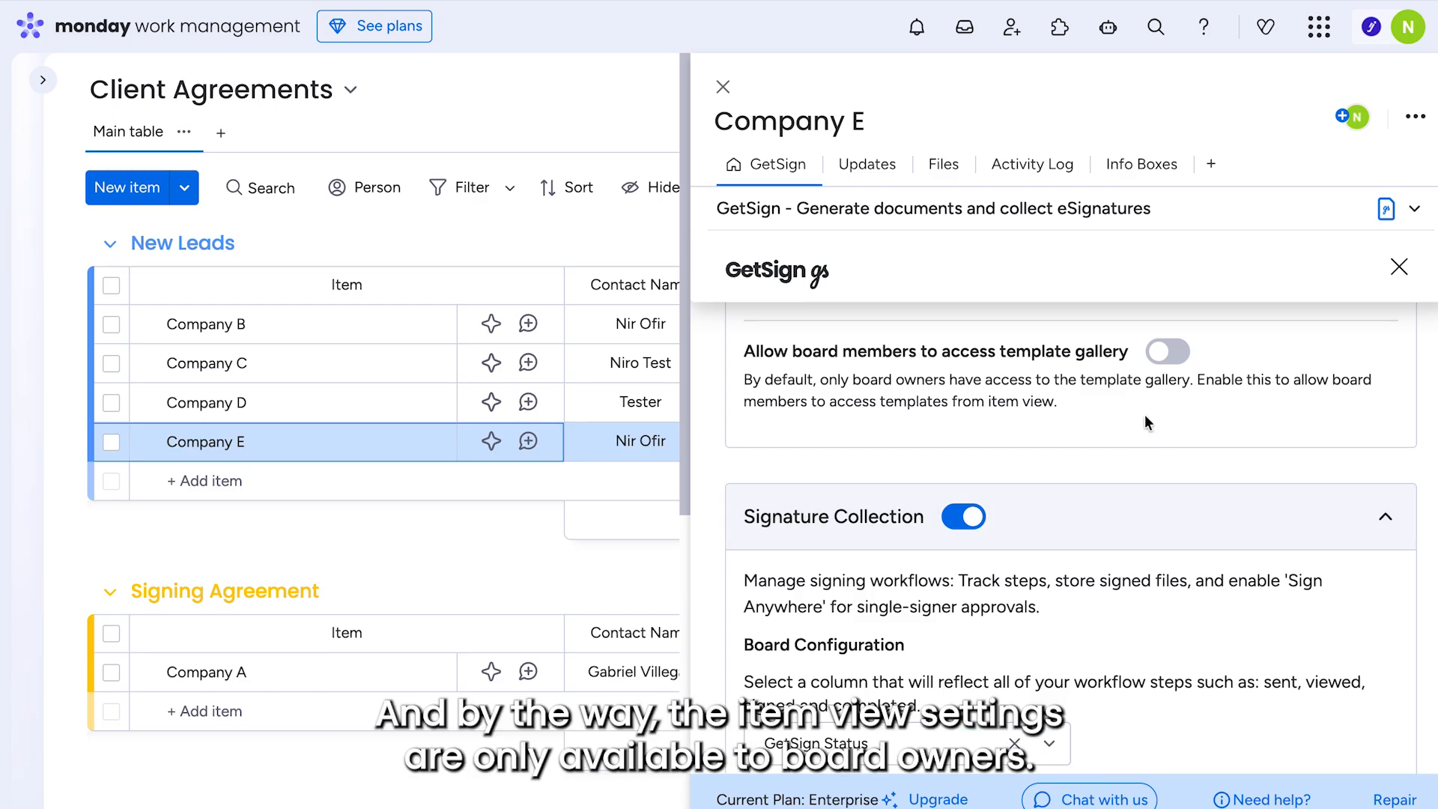
{"action": "scroll", "coordinate": [1059, 454], "scroll_direction": "up", "scroll_amount": 3}
{"action": "scroll", "coordinate": [1060, 461], "scroll_direction": "up", "scroll_amount": 2}
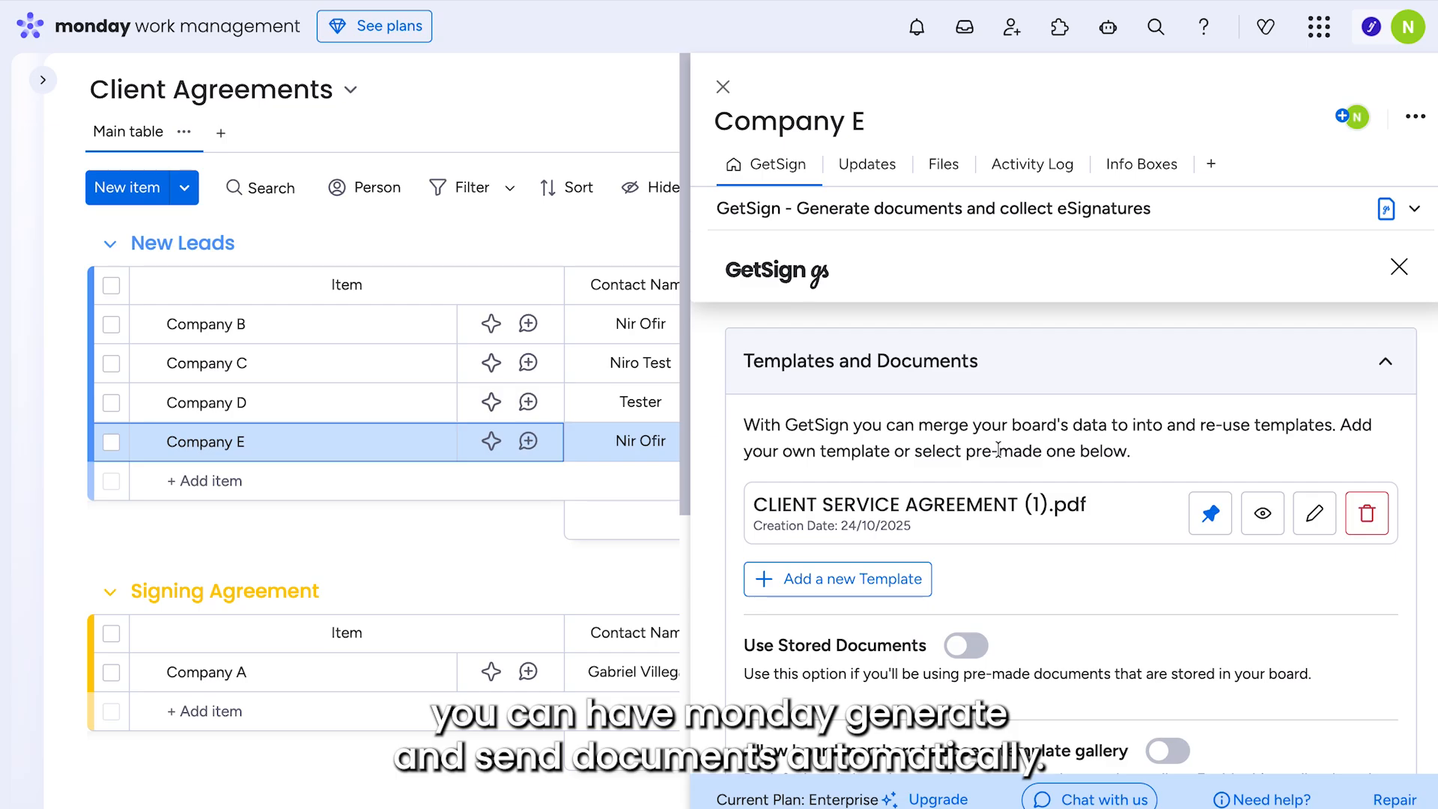
{"action": "scroll", "coordinate": [998, 449], "scroll_direction": "down", "scroll_amount": 6}
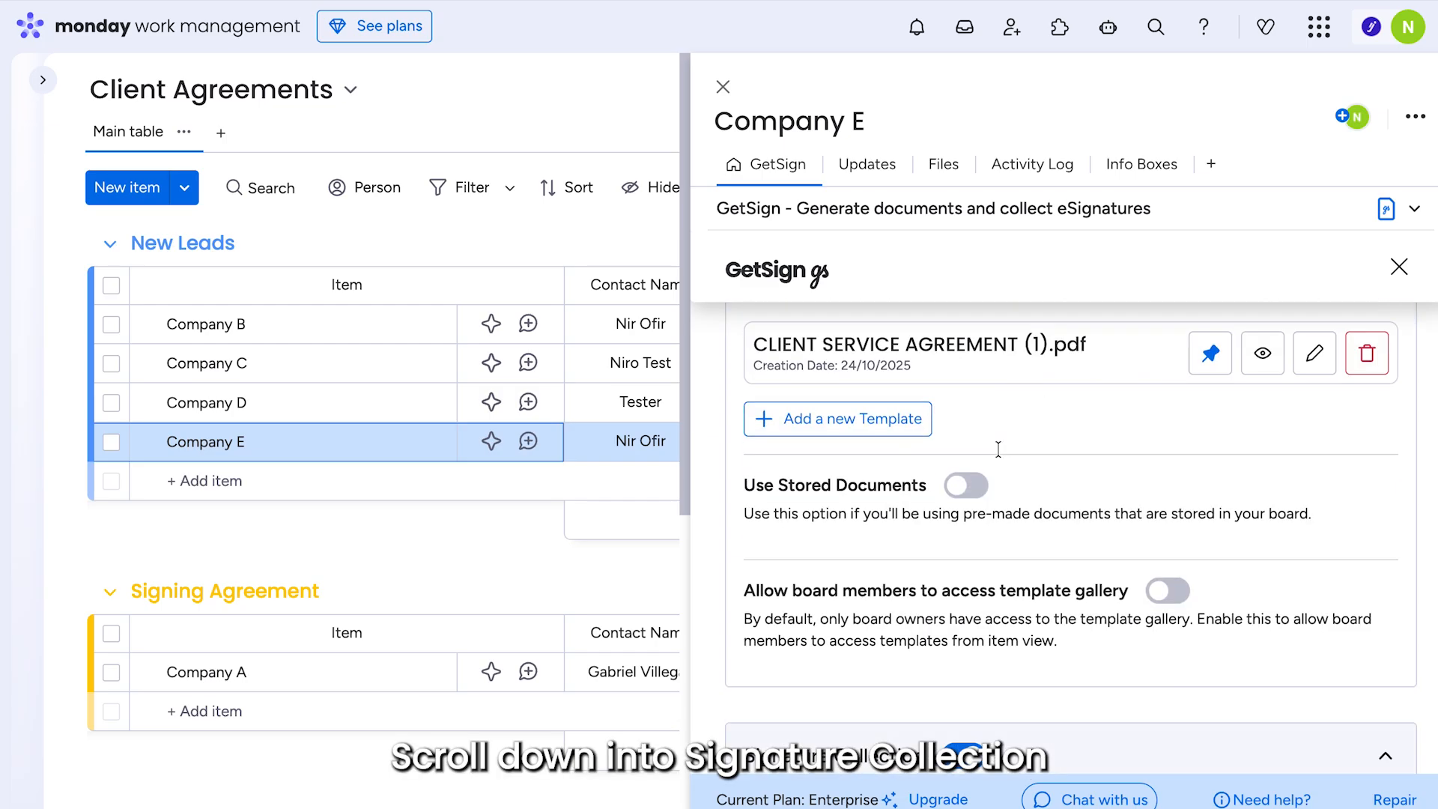
{"action": "scroll", "coordinate": [998, 449], "scroll_direction": "down", "scroll_amount": 2}
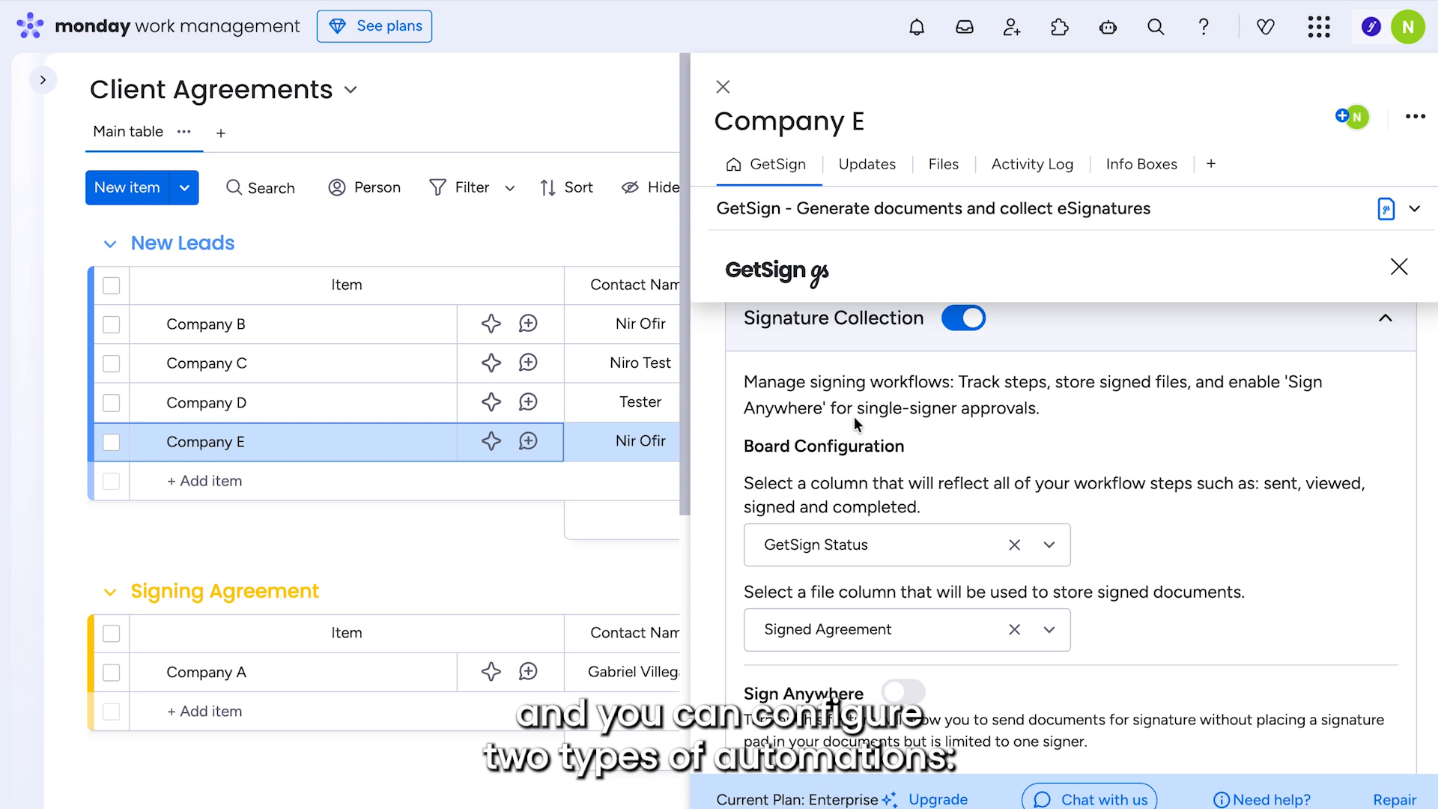
{"action": "scroll", "coordinate": [1065, 484], "scroll_direction": "down", "scroll_amount": 1}
{"action": "left_click", "coordinate": [874, 461]}
{"action": "left_click", "coordinate": [869, 462]}
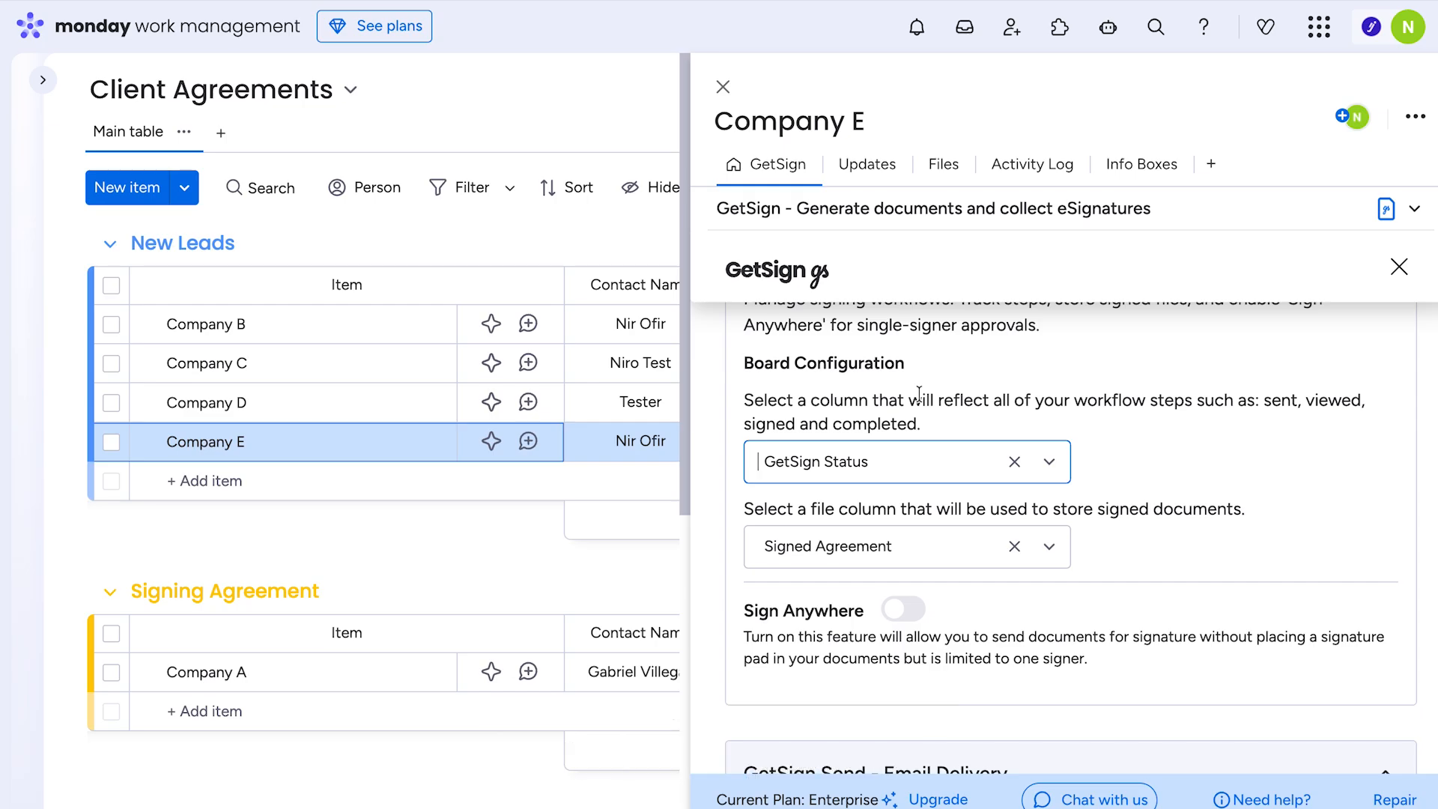
{"action": "scroll", "coordinate": [919, 394], "scroll_direction": "down", "scroll_amount": 3}
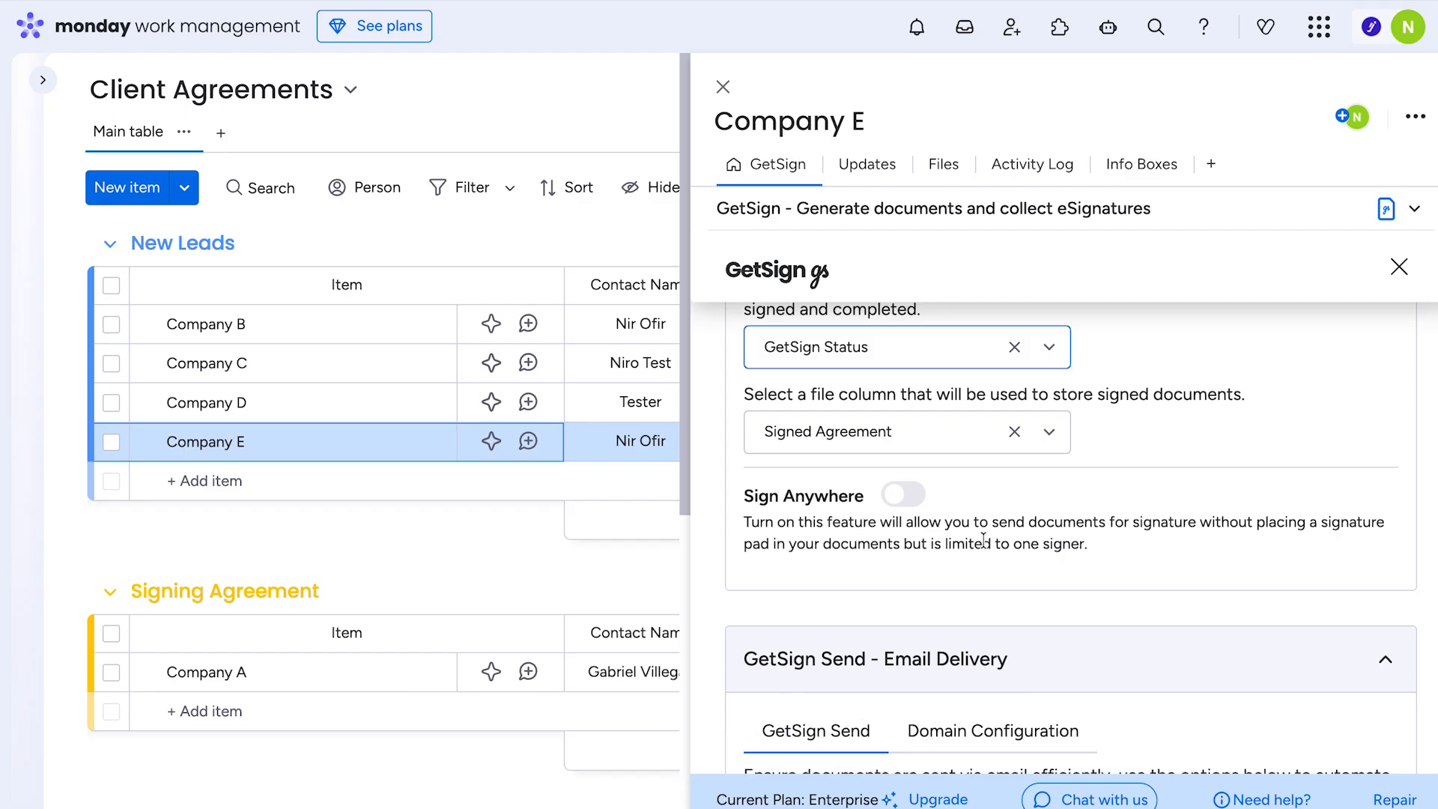
{"action": "left_click", "coordinate": [886, 347]}
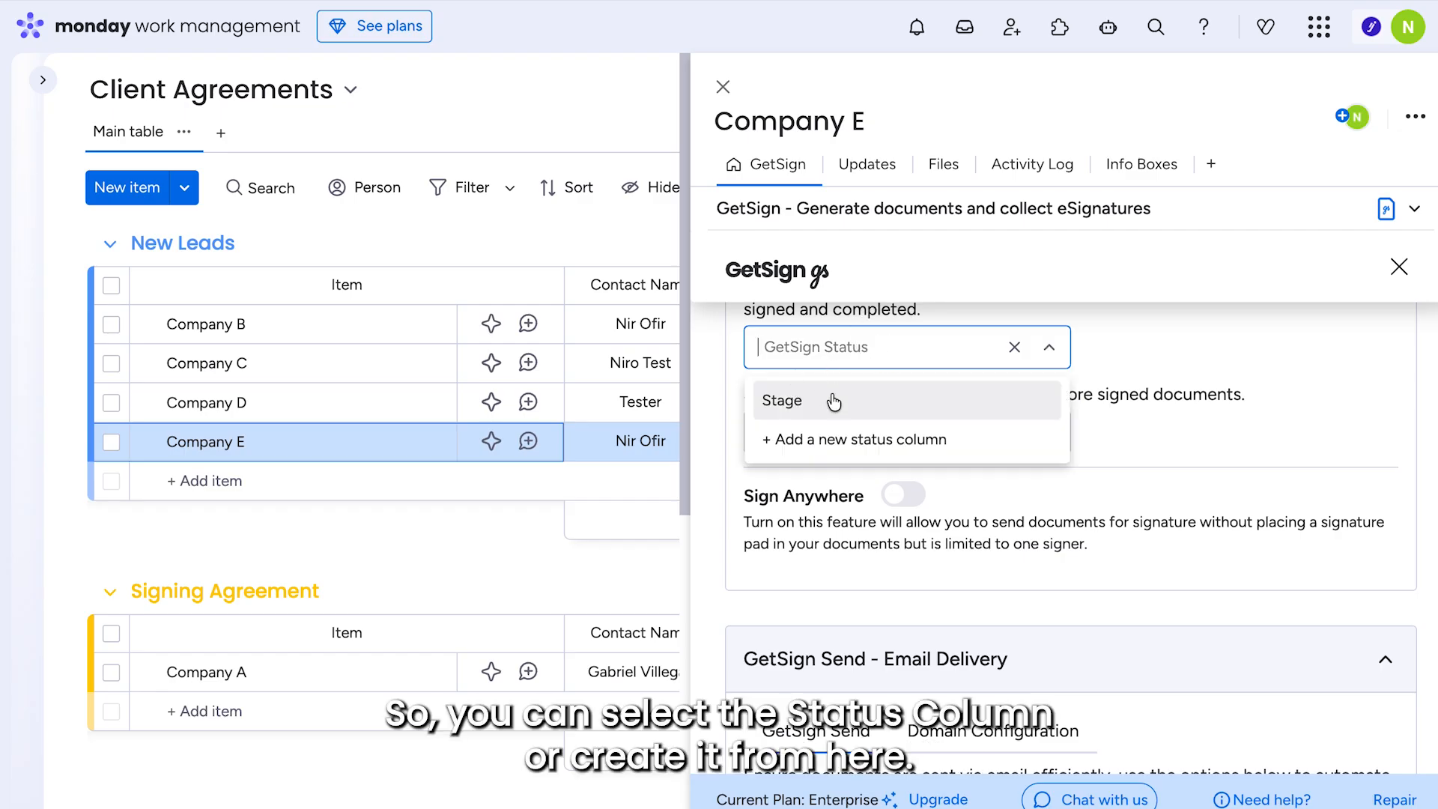
{"action": "left_click", "coordinate": [866, 347]}
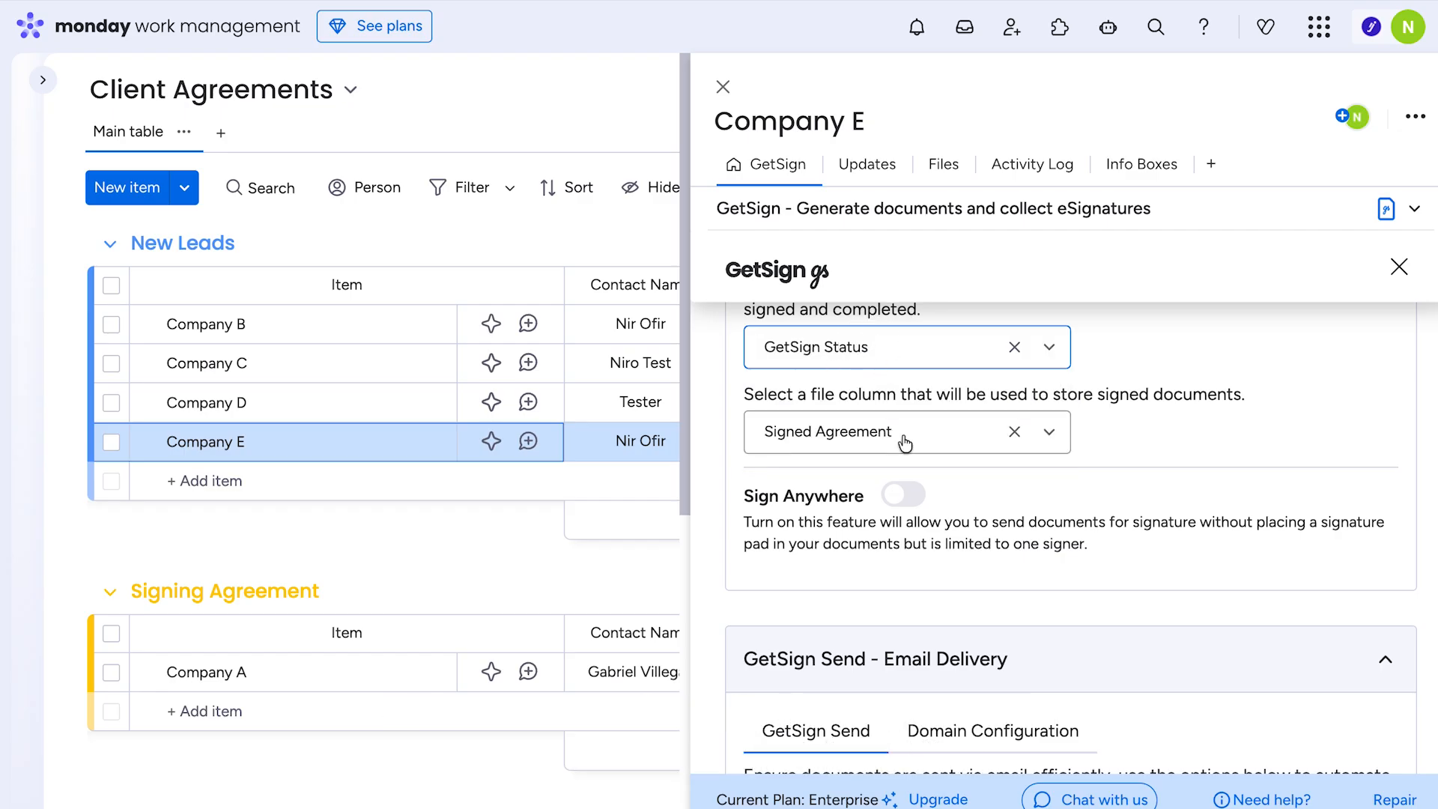
{"action": "scroll", "coordinate": [1015, 548], "scroll_direction": "down", "scroll_amount": 4}
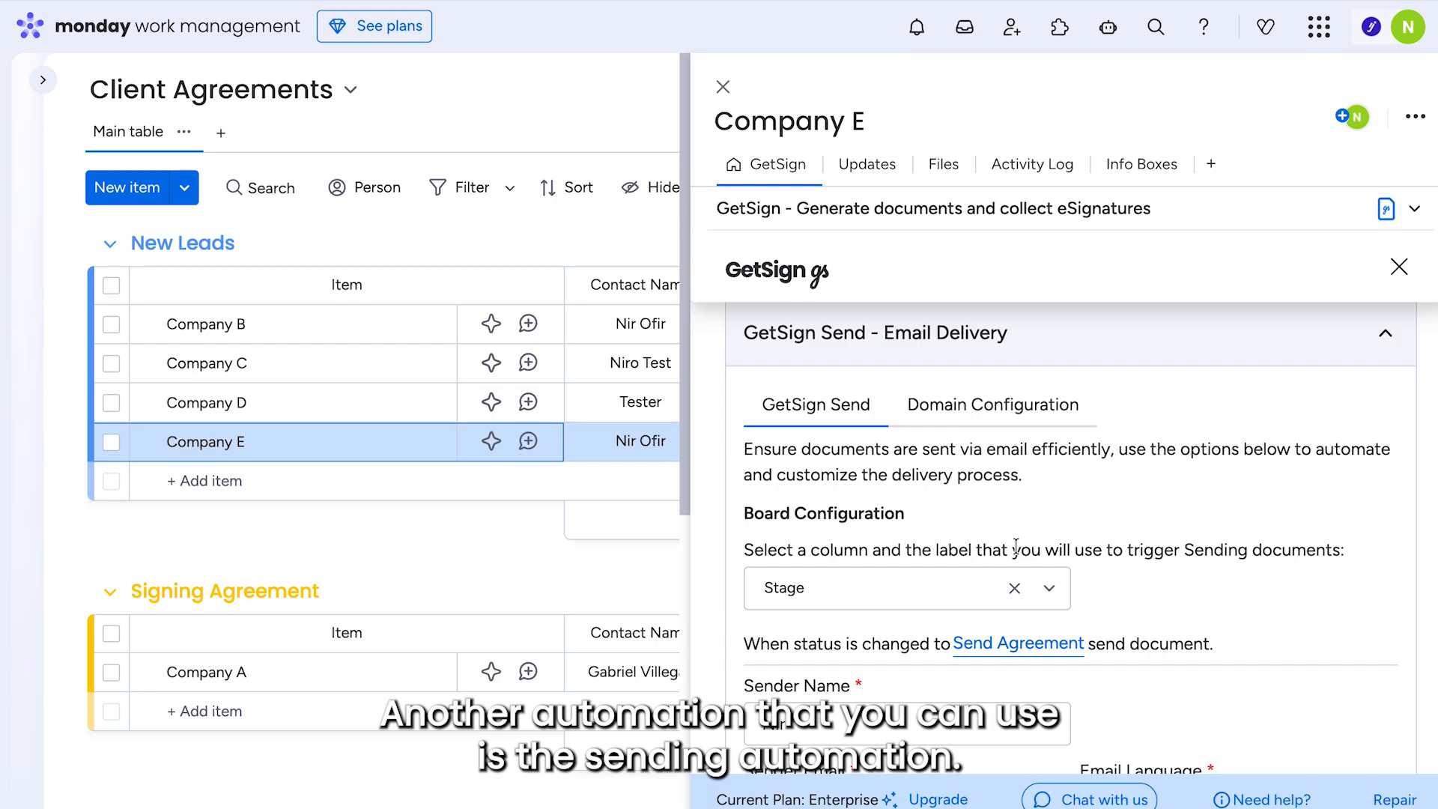
- Set the GetSign Send trigger column to Stage with the Send Agreement label
{"action": "scroll", "coordinate": [997, 478], "scroll_direction": "down", "scroll_amount": 1}
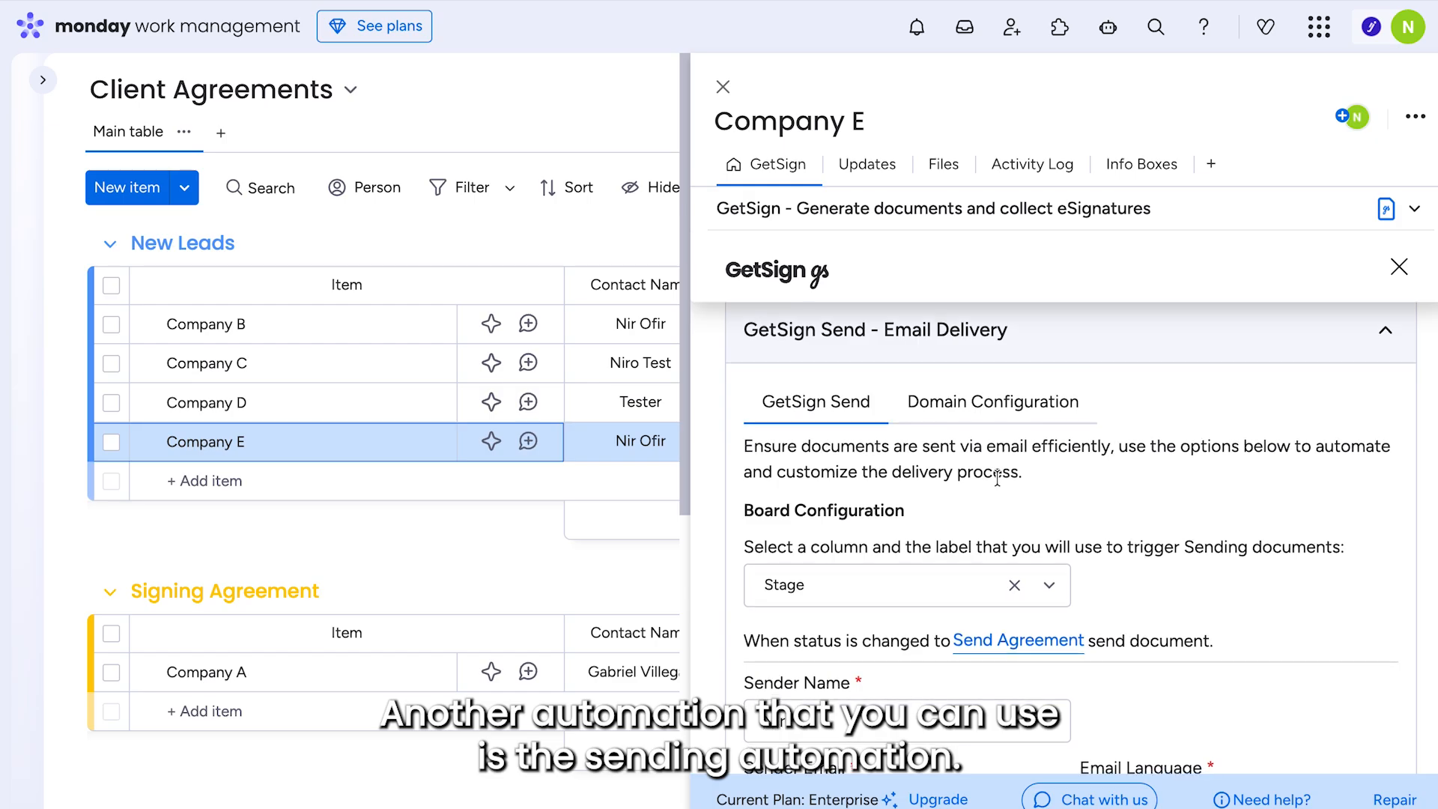
{"action": "scroll", "coordinate": [997, 478], "scroll_direction": "down", "scroll_amount": 1}
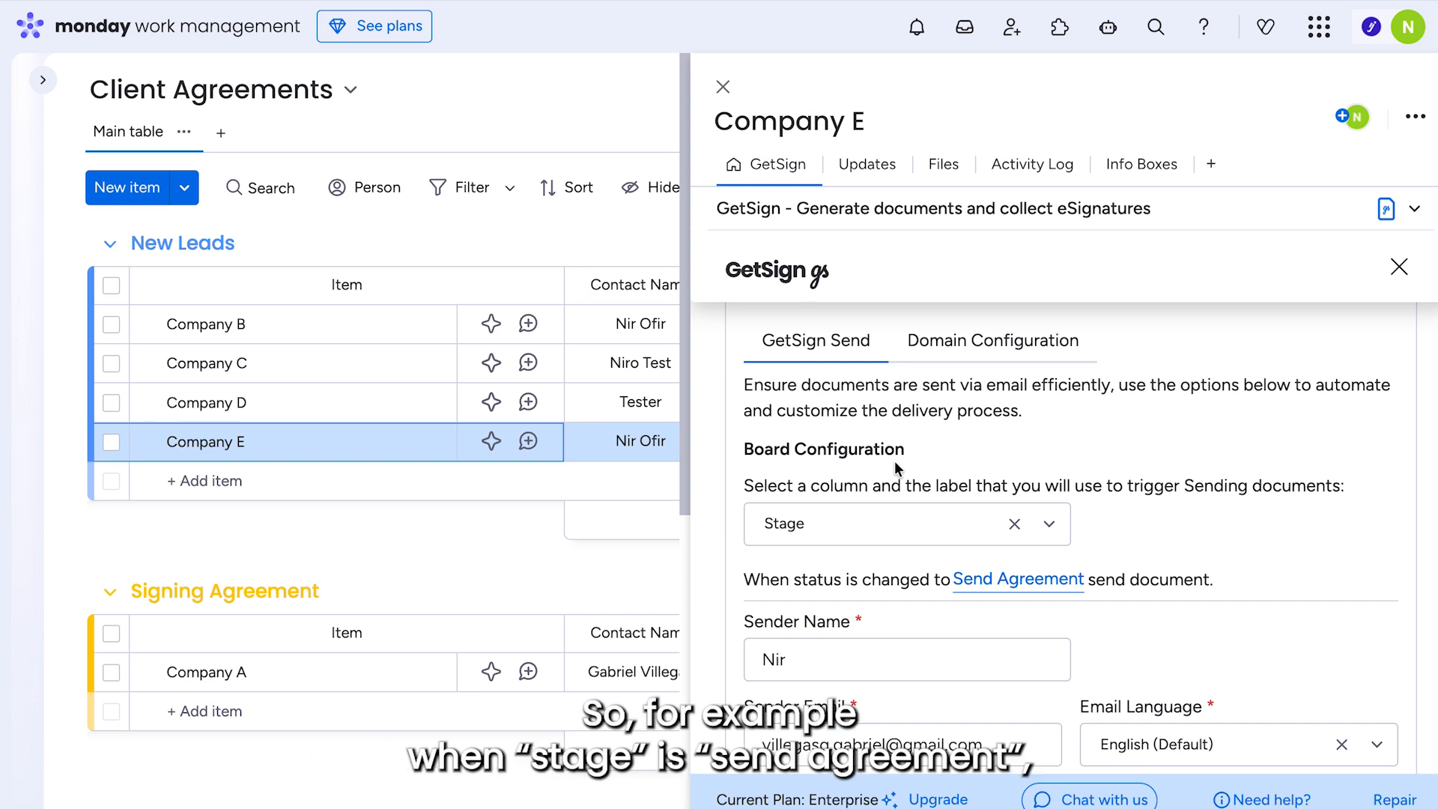
{"action": "left_click", "coordinate": [867, 524]}
{"action": "left_click", "coordinate": [869, 525]}
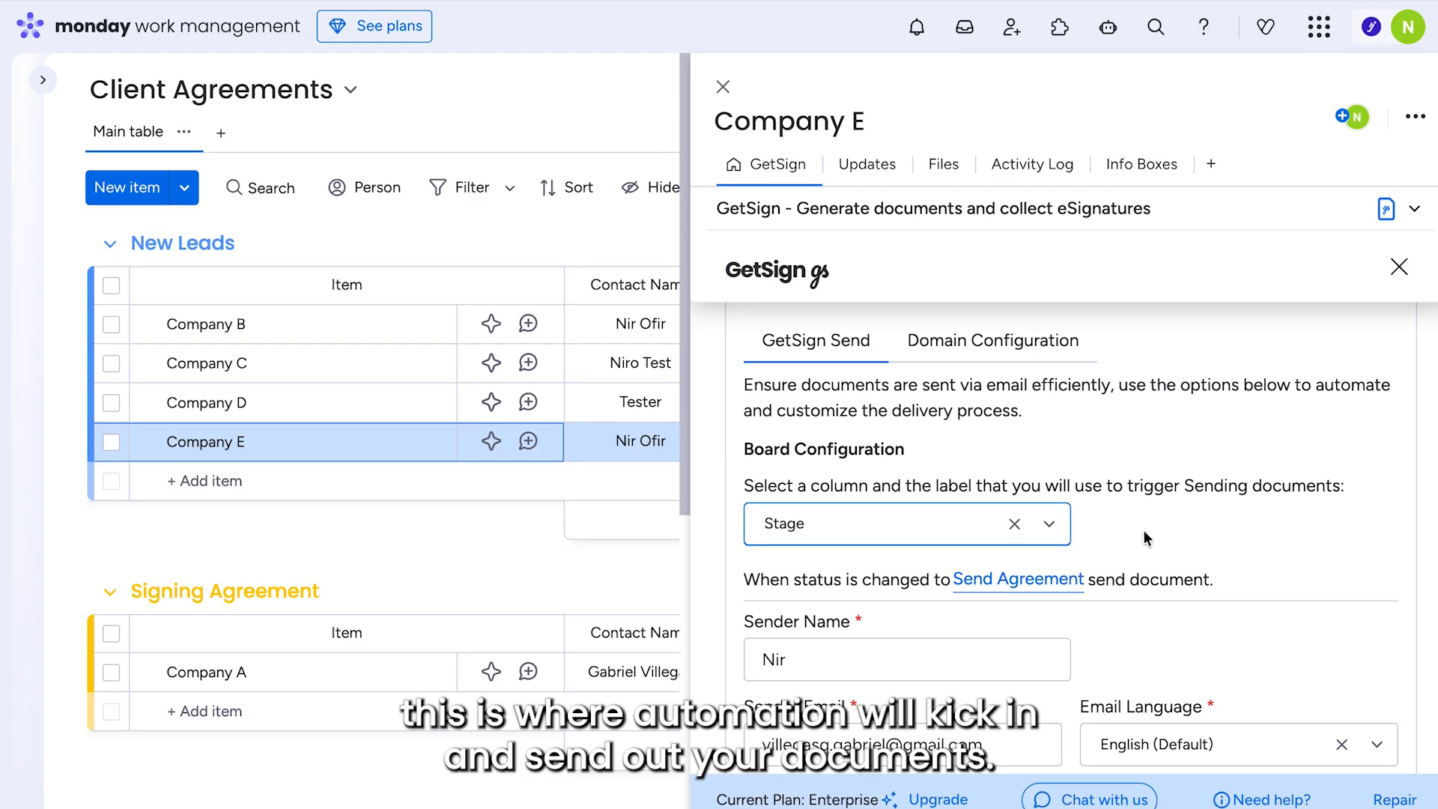
{"action": "scroll", "coordinate": [1143, 529], "scroll_direction": "down", "scroll_amount": 4}
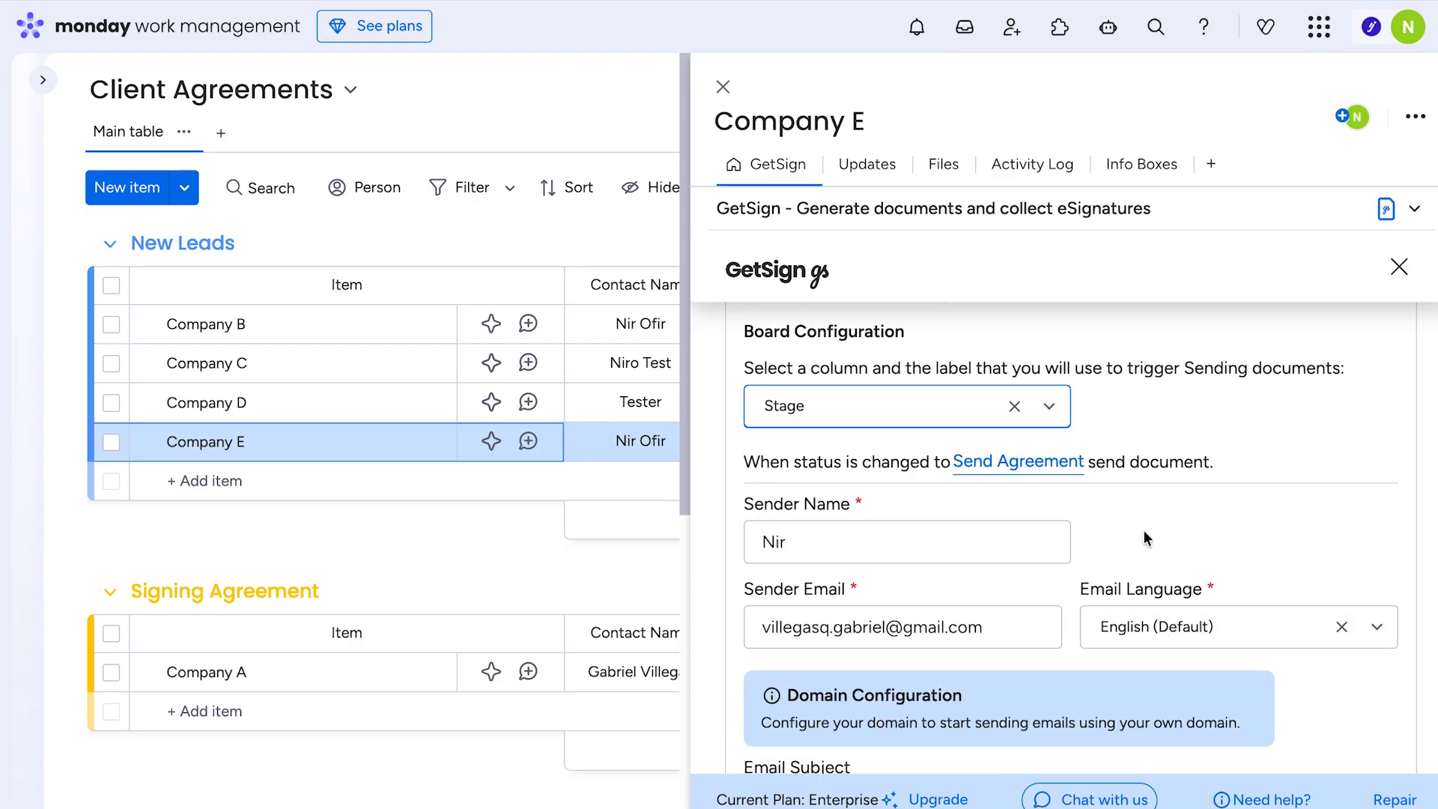
{"action": "scroll", "coordinate": [1144, 530], "scroll_direction": "down", "scroll_amount": 10}
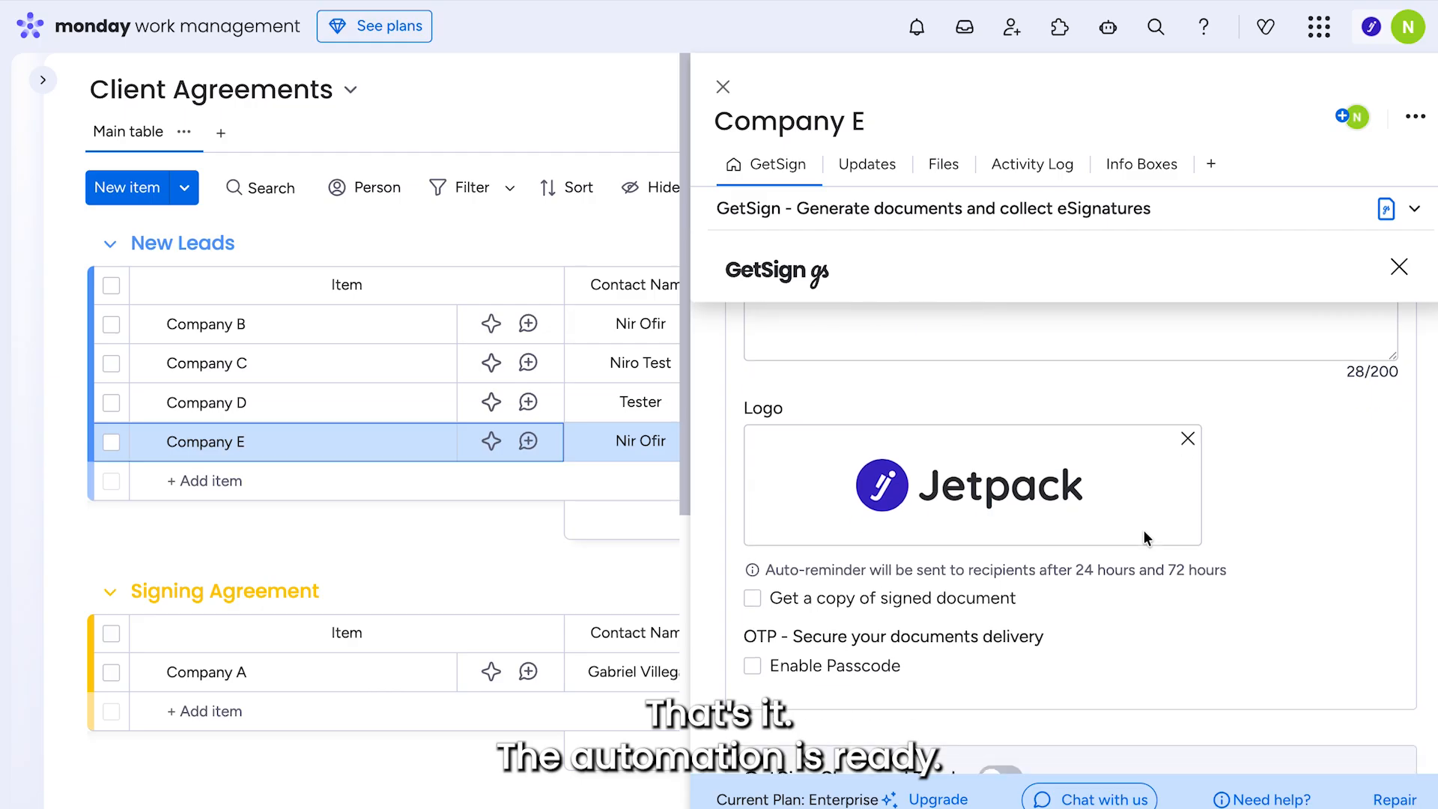
{"action": "scroll", "coordinate": [1144, 530], "scroll_direction": "up", "scroll_amount": 12}
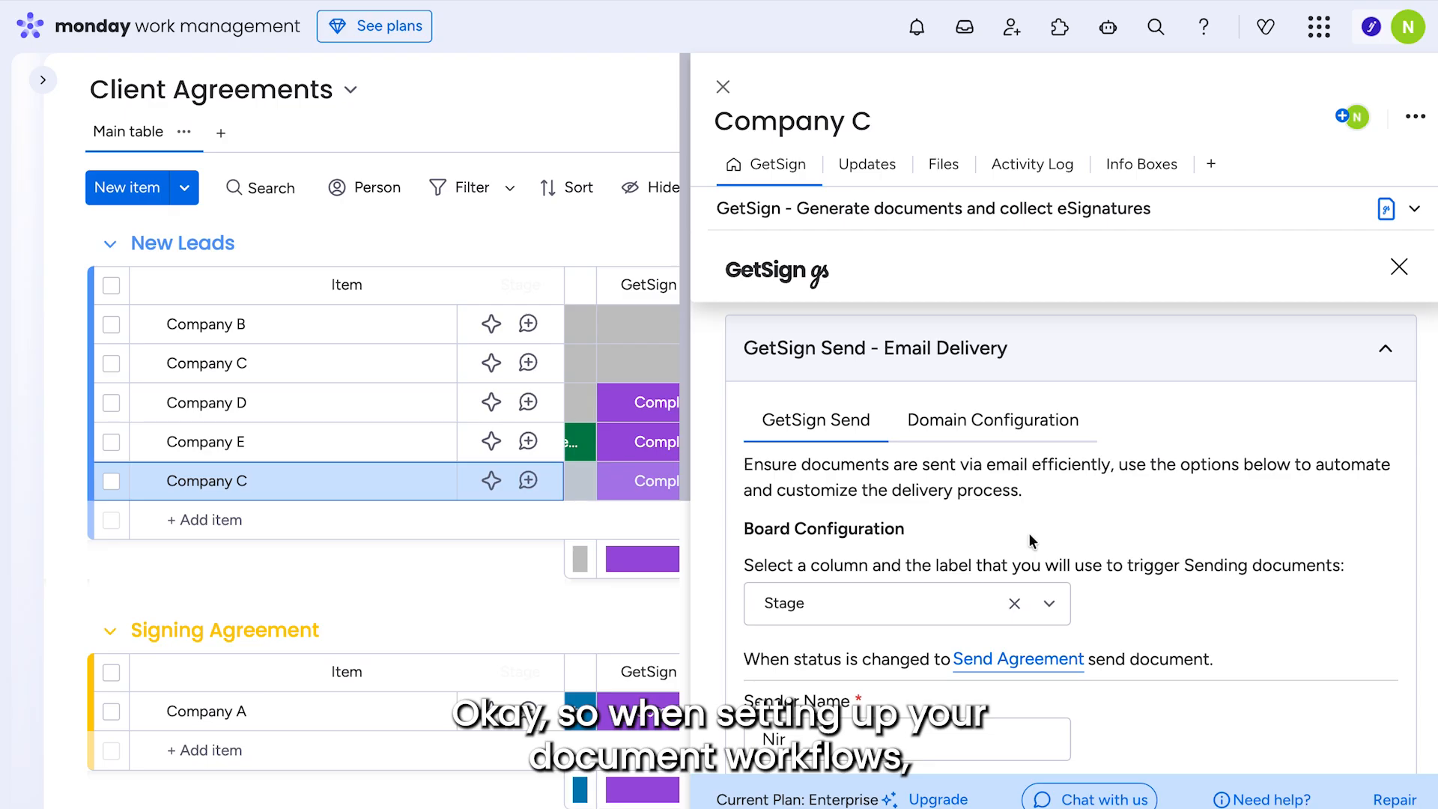
- Enable the OTP passcode, then review the Digital Certification and 'Digitally Signed' watermark toggles
{"action": "scroll", "coordinate": [1012, 528], "scroll_direction": "down", "scroll_amount": 5}
{"action": "scroll", "coordinate": [1013, 530], "scroll_direction": "down", "scroll_amount": 10}
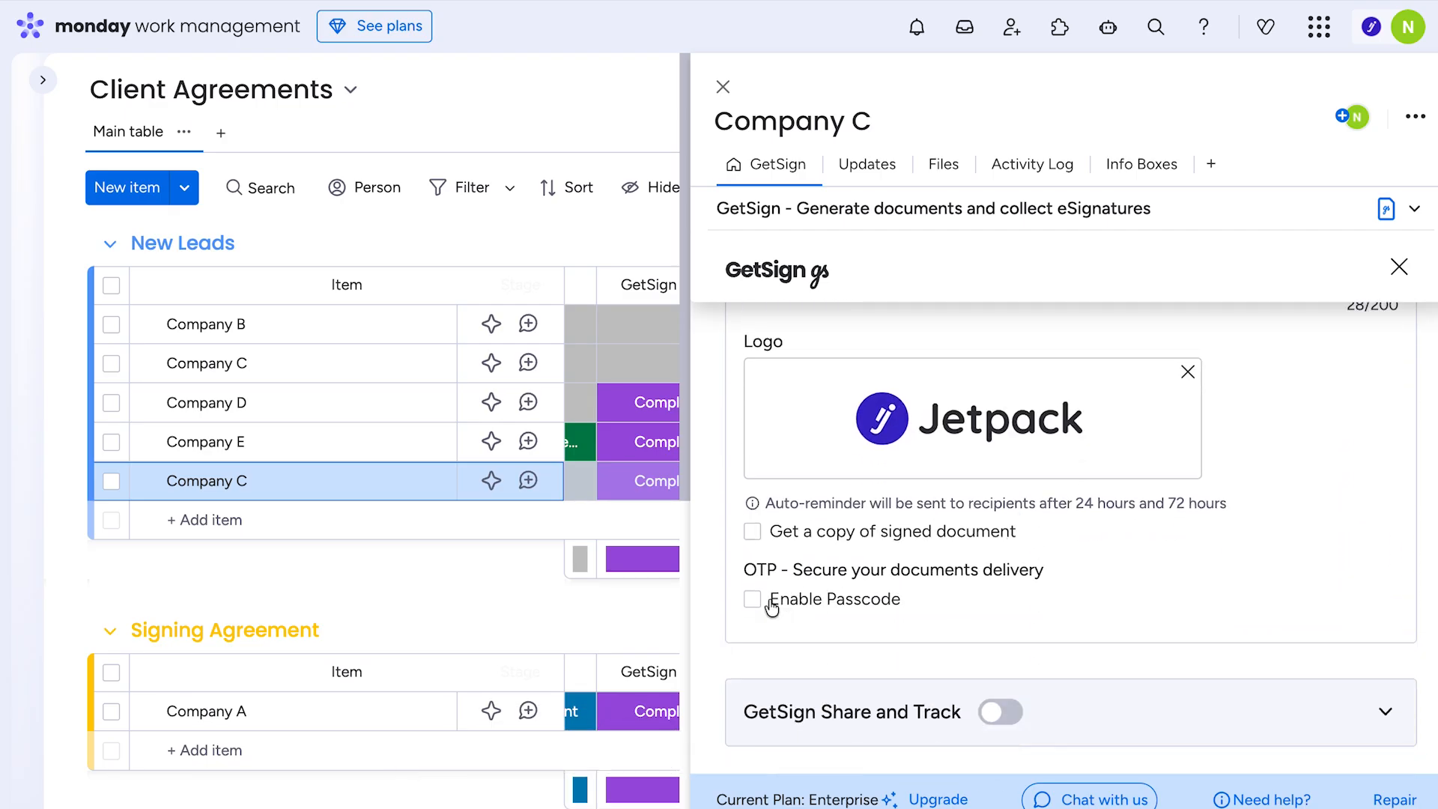
{"action": "left_click", "coordinate": [752, 600]}
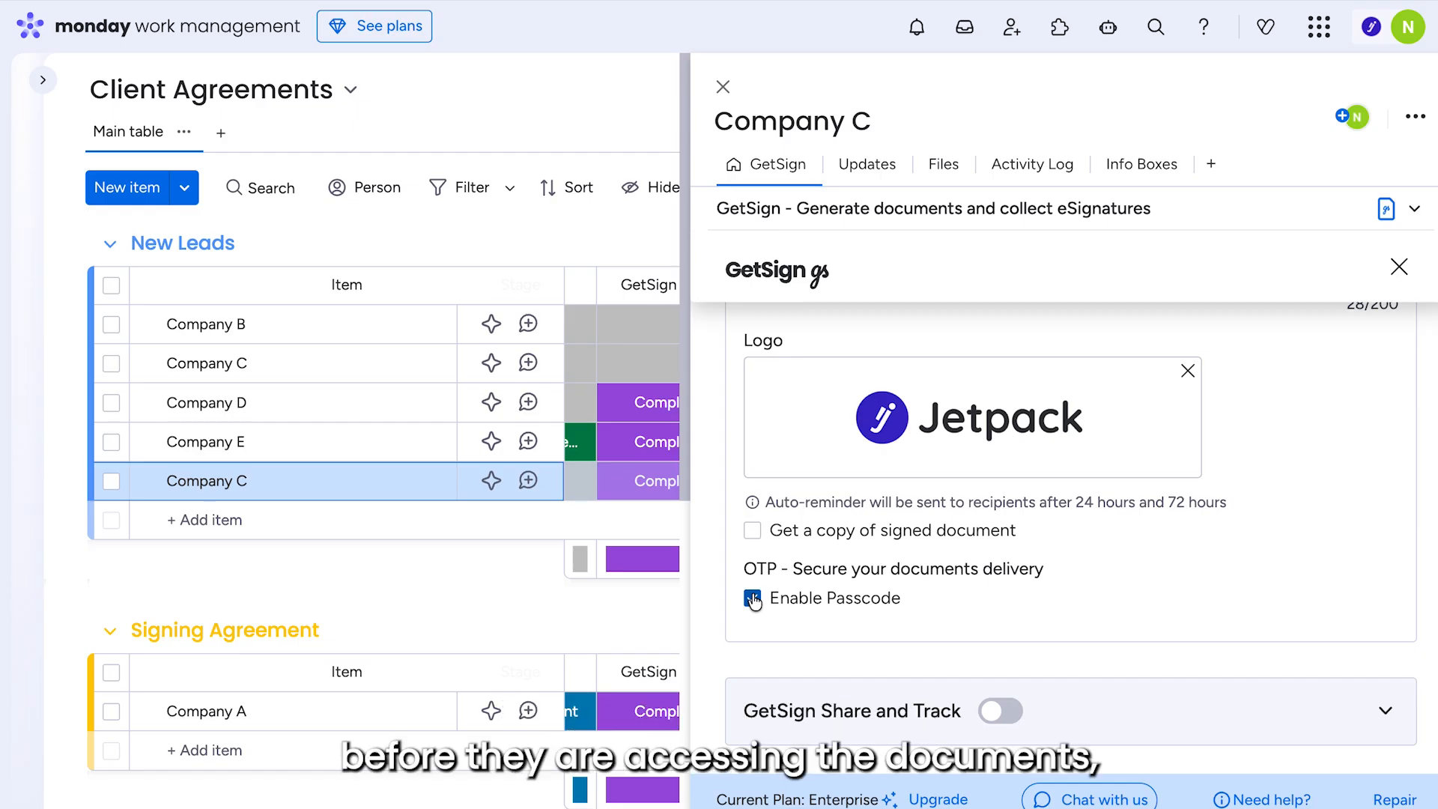
{"action": "scroll", "coordinate": [753, 600], "scroll_direction": "down", "scroll_amount": 5}
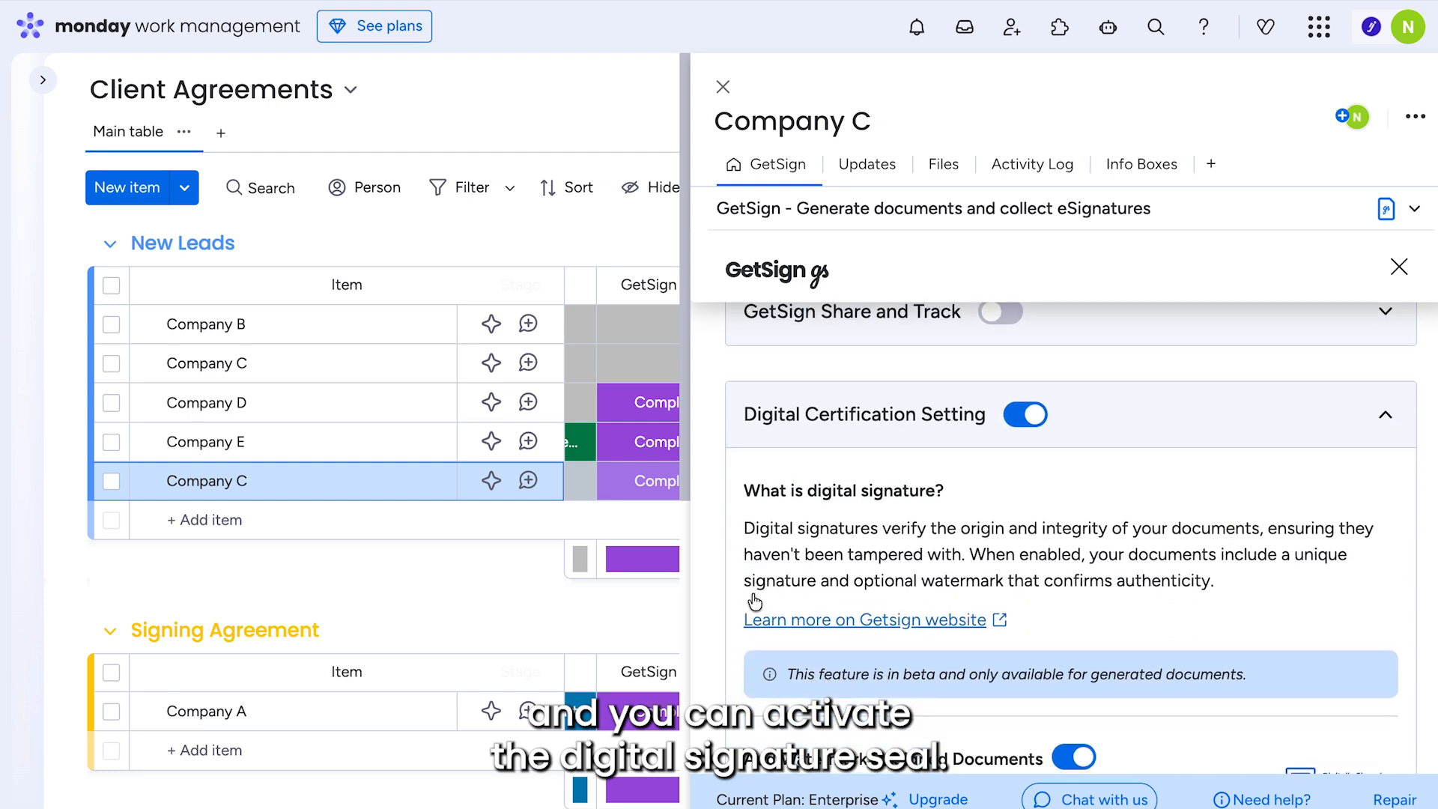
{"action": "scroll", "coordinate": [755, 601], "scroll_direction": "down", "scroll_amount": 4}
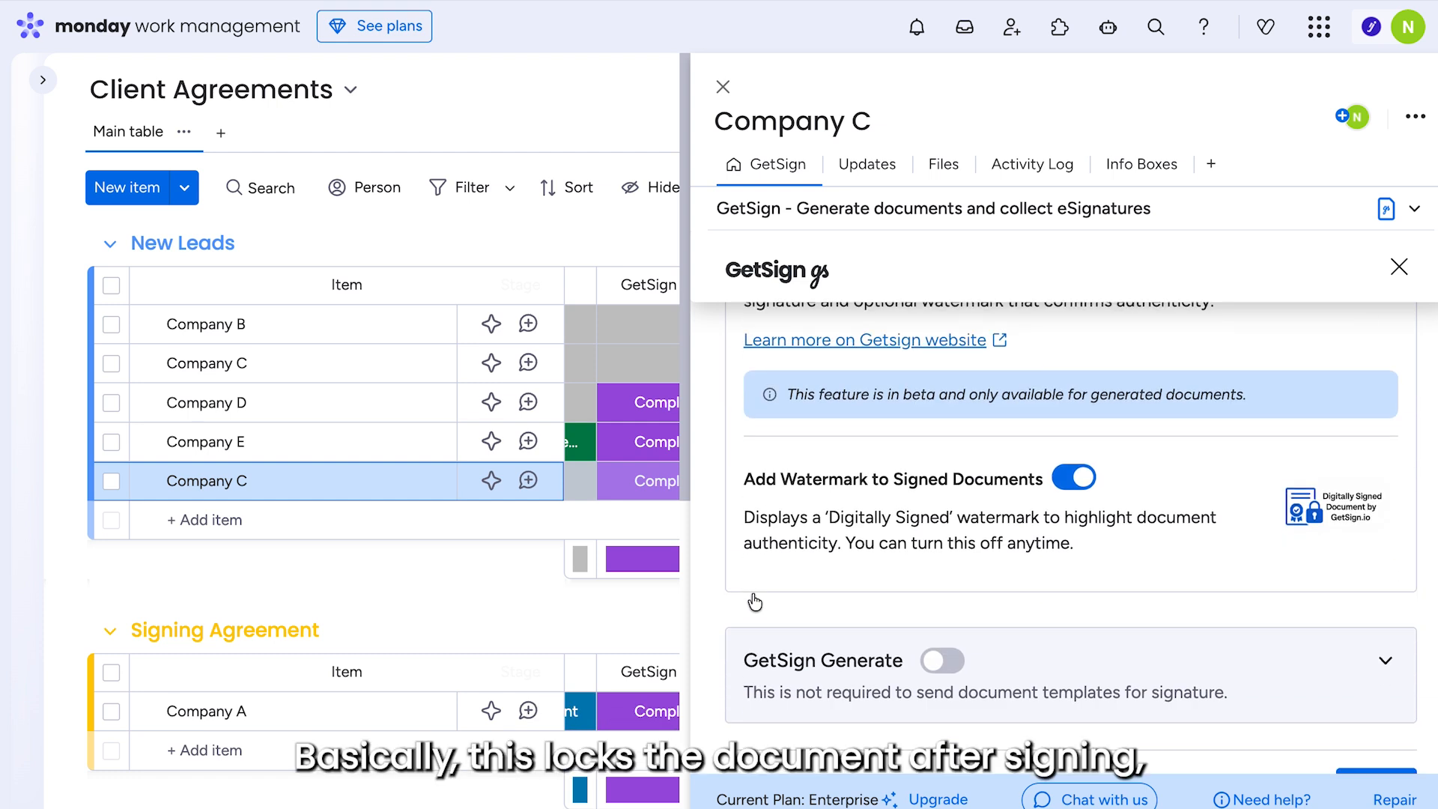
{"action": "scroll", "coordinate": [756, 601], "scroll_direction": "up", "scroll_amount": 2}
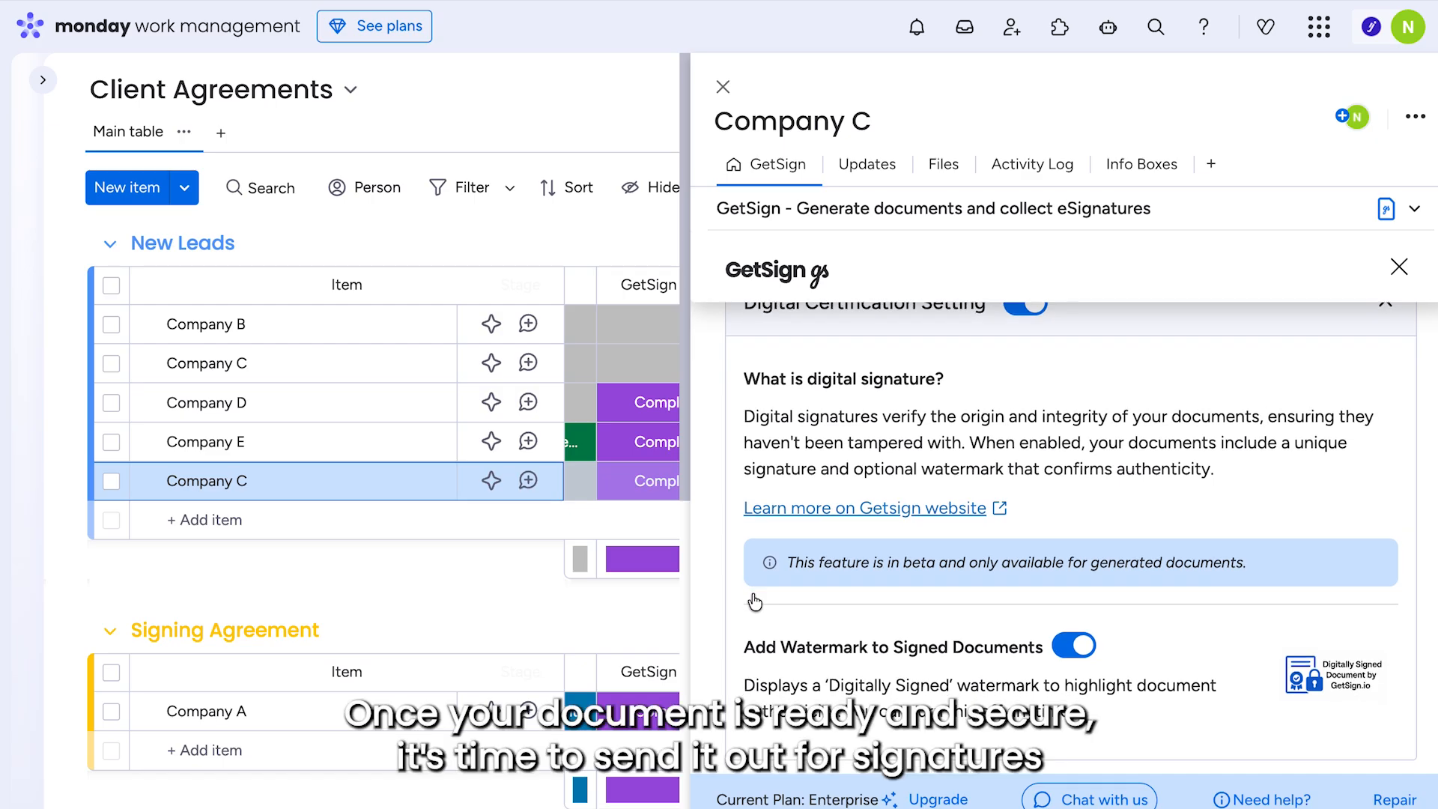
{"action": "scroll", "coordinate": [755, 601], "scroll_direction": "down", "scroll_amount": 3}
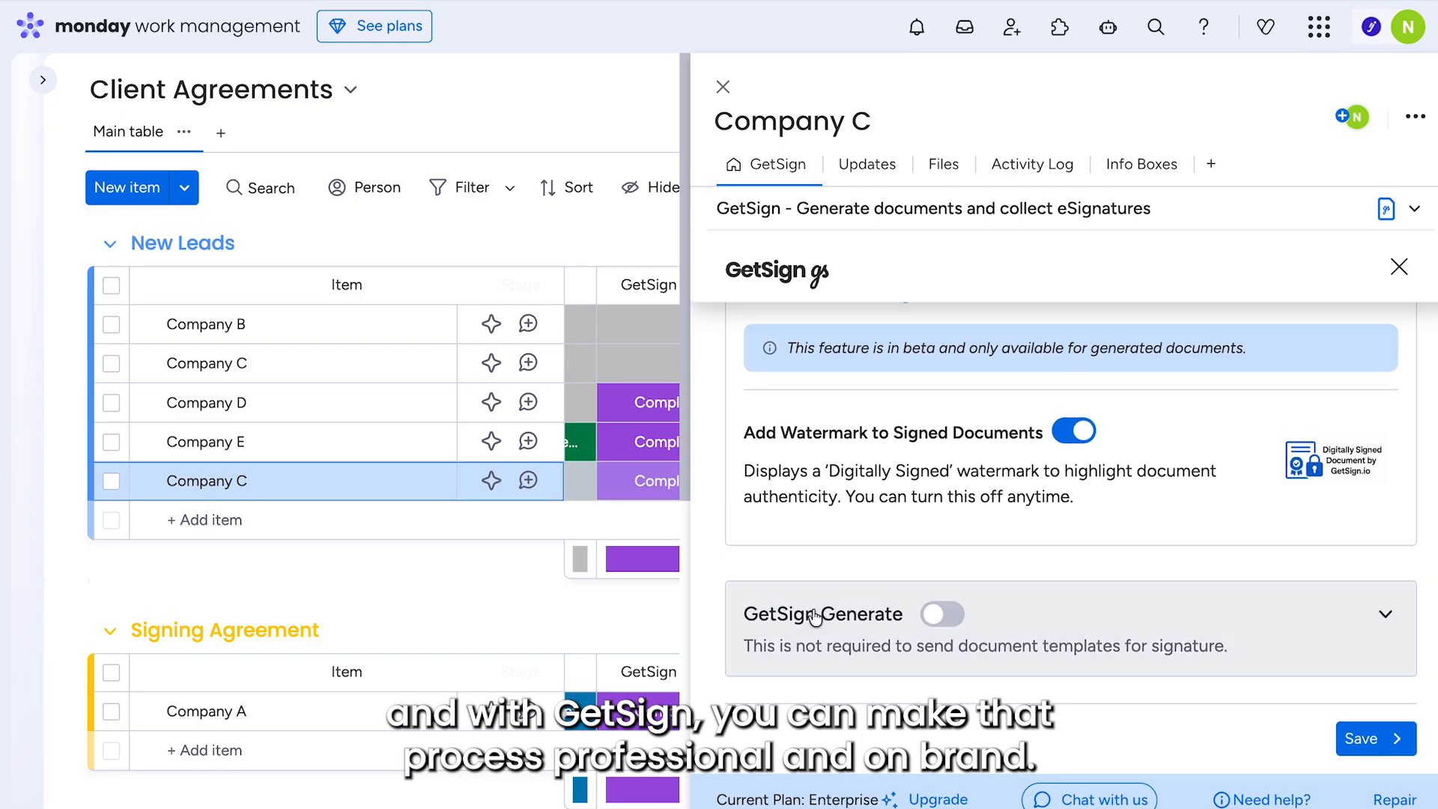
{"action": "scroll", "coordinate": [815, 616], "scroll_direction": "up", "scroll_amount": 3}
{"action": "scroll", "coordinate": [815, 616], "scroll_direction": "up", "scroll_amount": 15}
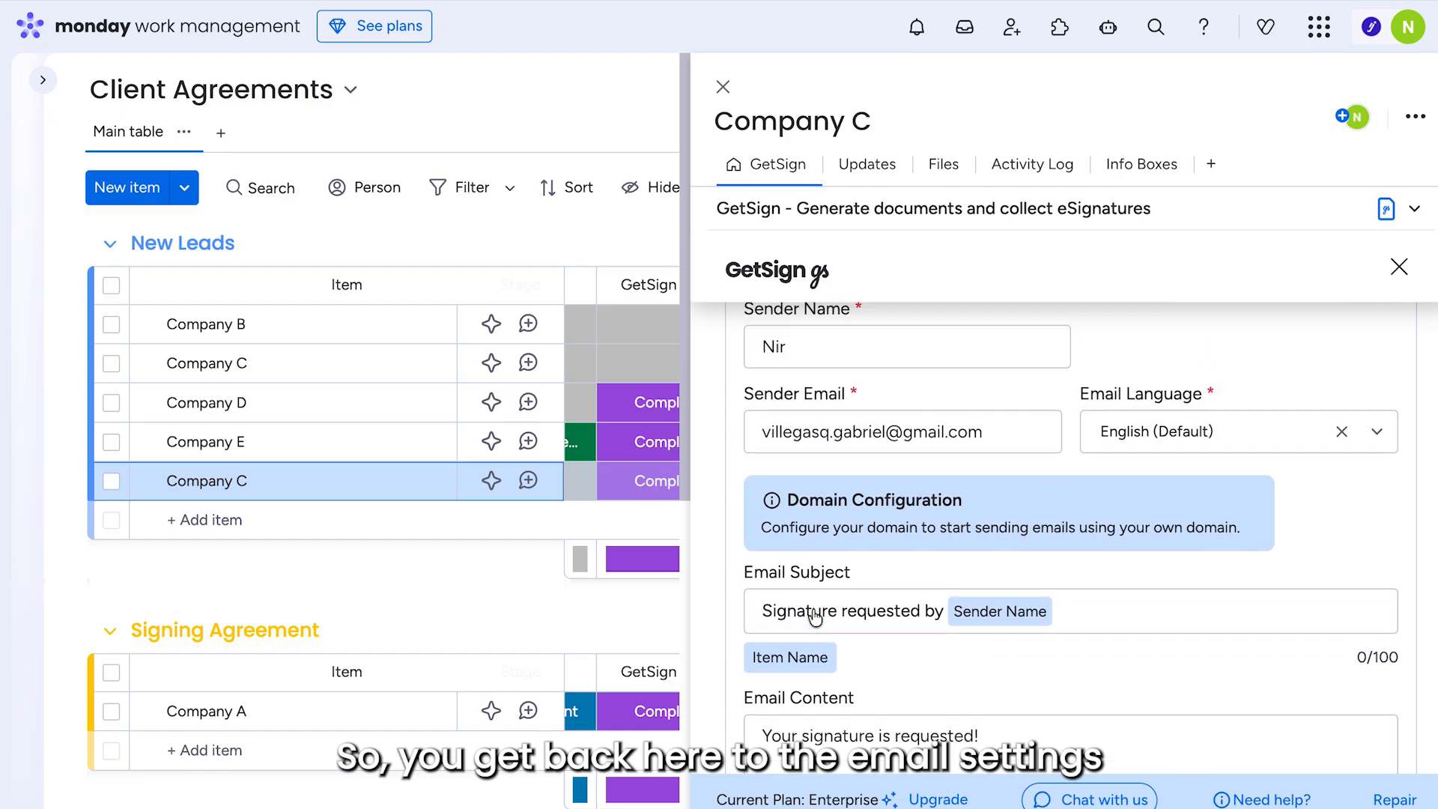
{"action": "scroll", "coordinate": [815, 616], "scroll_direction": "up", "scroll_amount": 2}
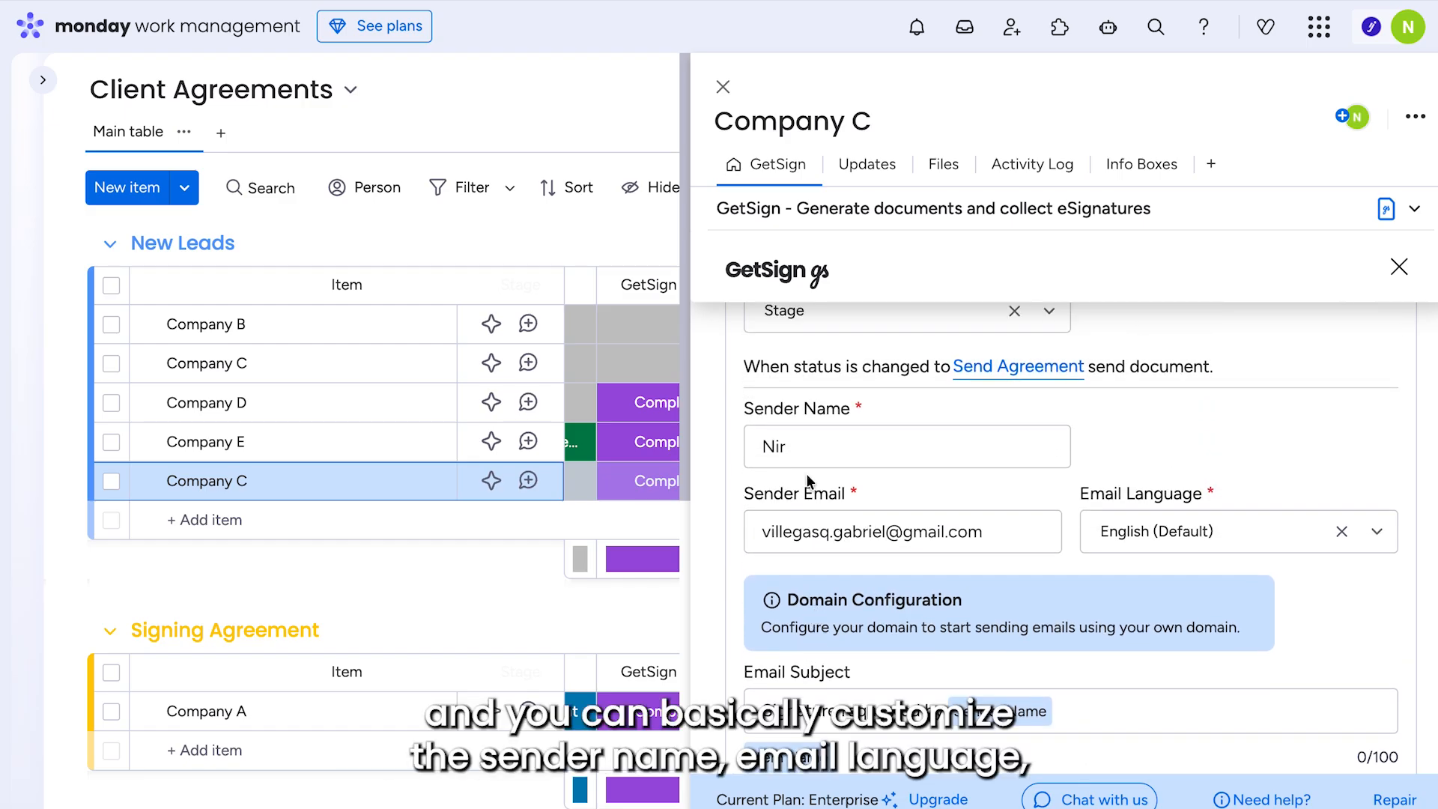
{"action": "scroll", "coordinate": [803, 450], "scroll_direction": "down", "scroll_amount": 2}
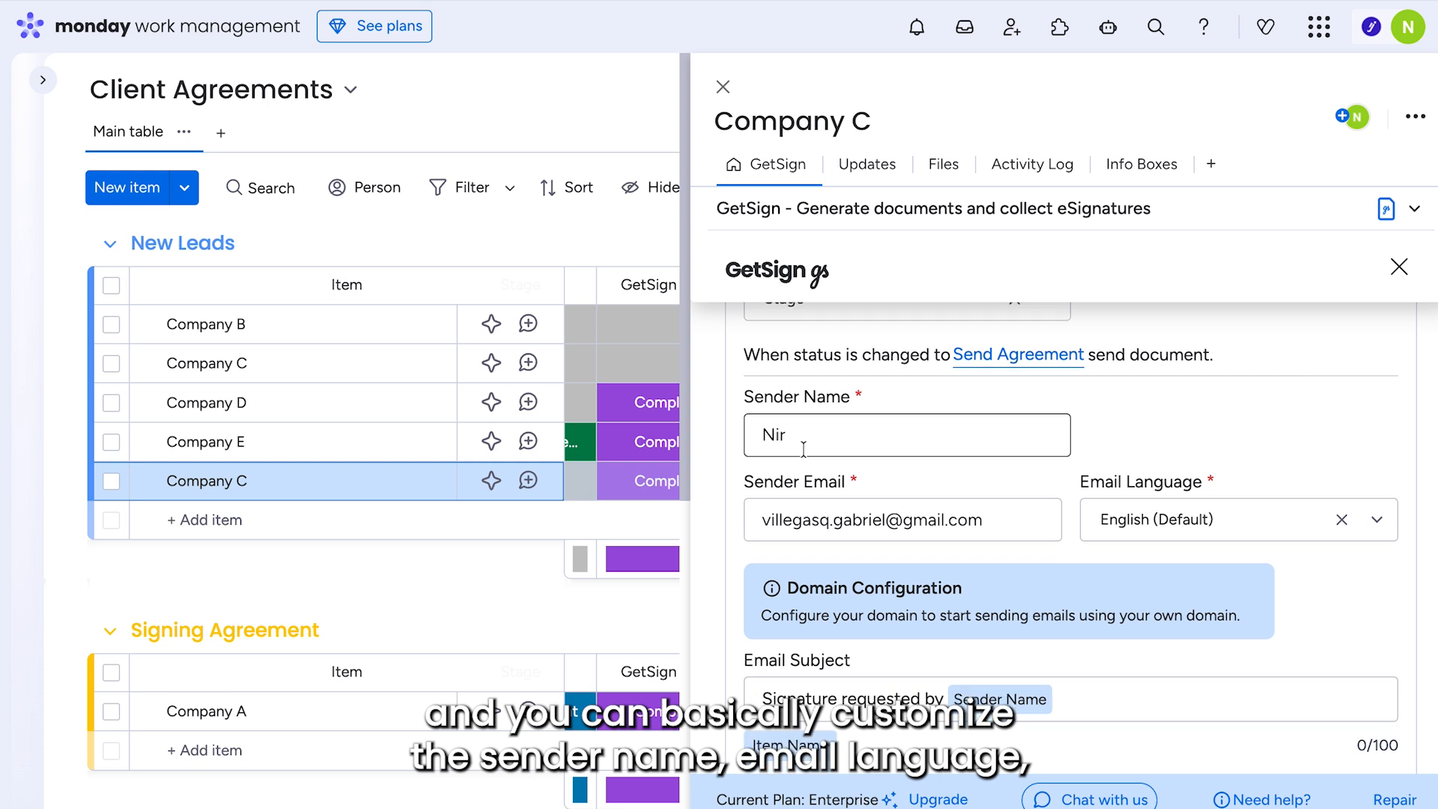
{"action": "scroll", "coordinate": [1073, 522], "scroll_direction": "down", "scroll_amount": 2}
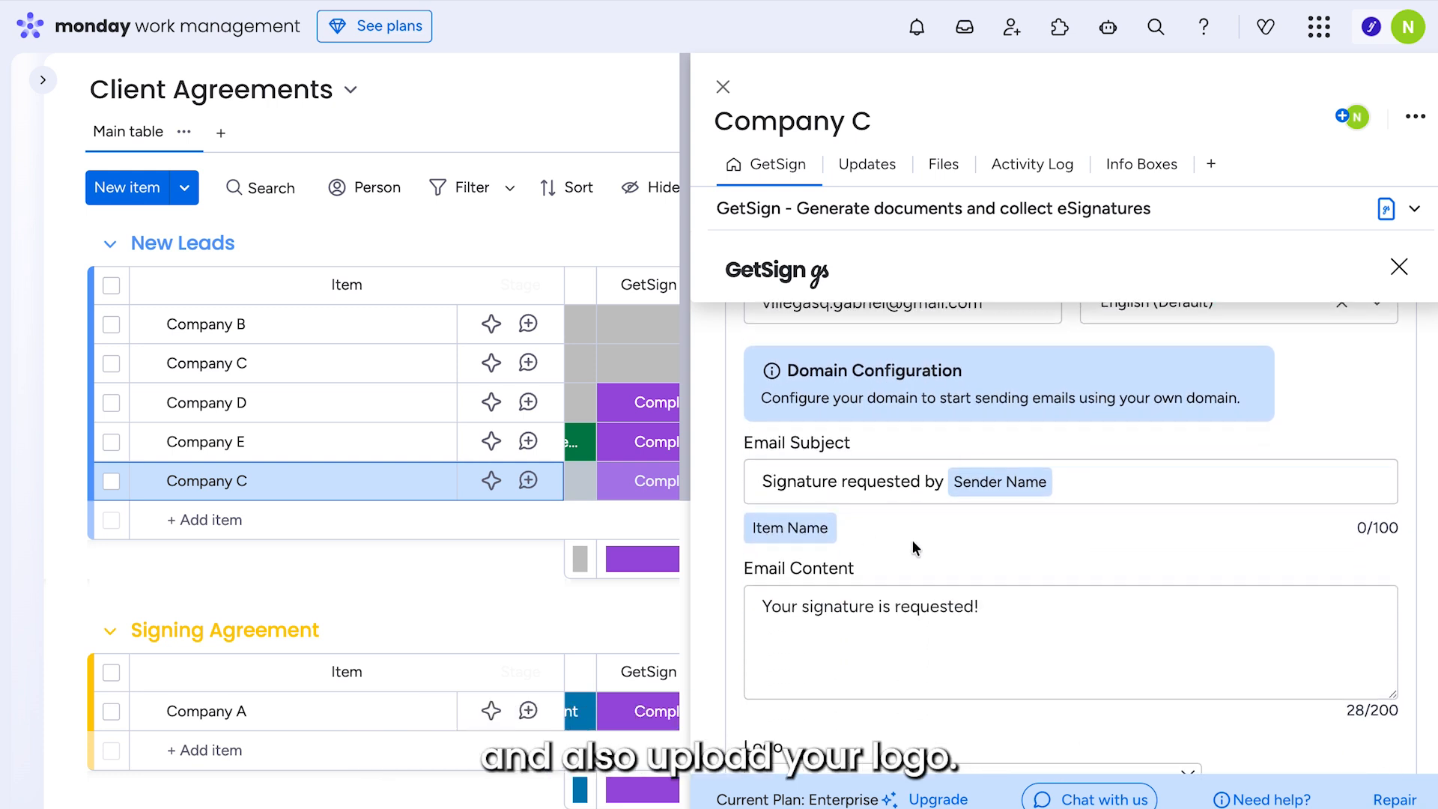
{"action": "scroll", "coordinate": [913, 541], "scroll_direction": "down", "scroll_amount": 2}
{"action": "scroll", "coordinate": [895, 485], "scroll_direction": "down", "scroll_amount": 2}
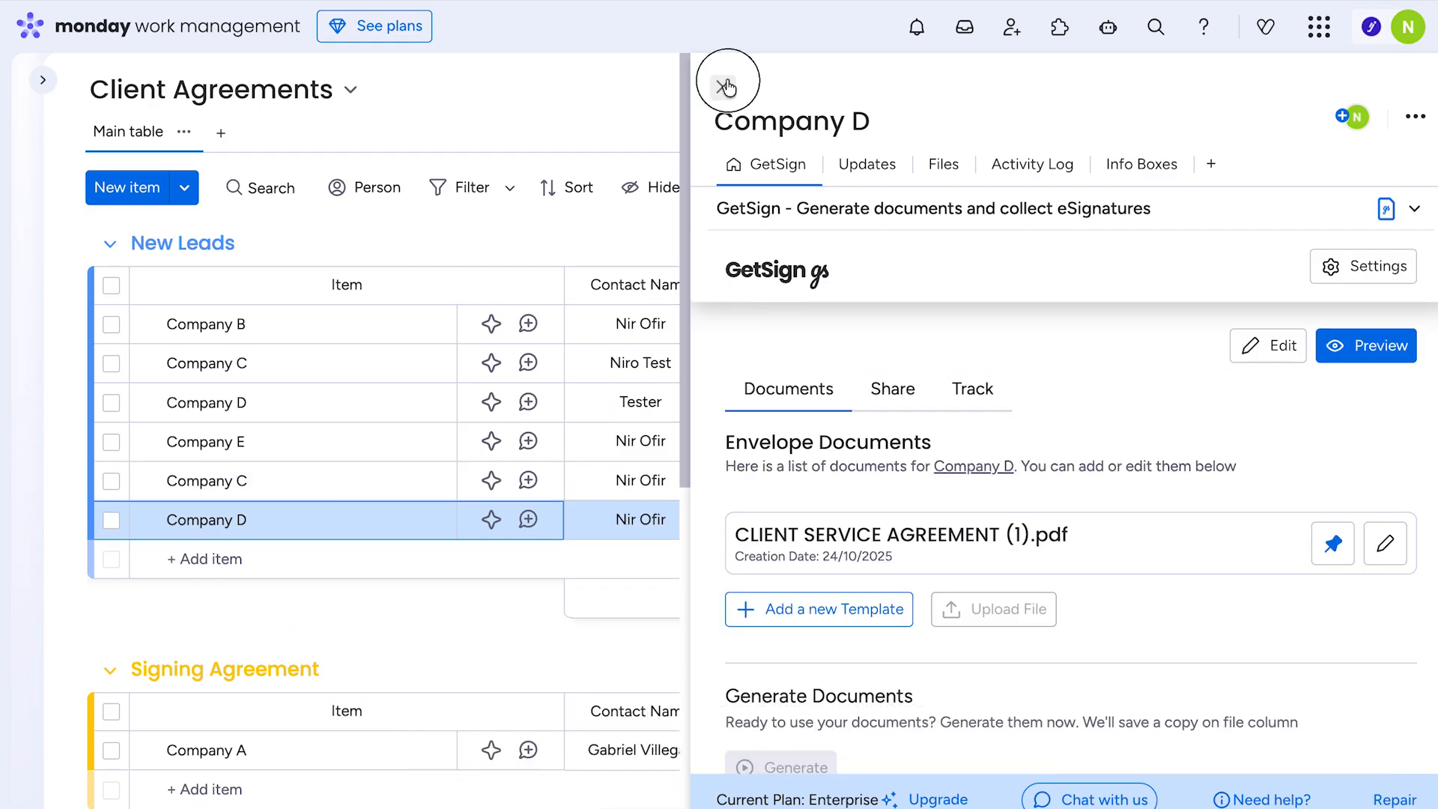
{"action": "left_click", "coordinate": [722, 87]}
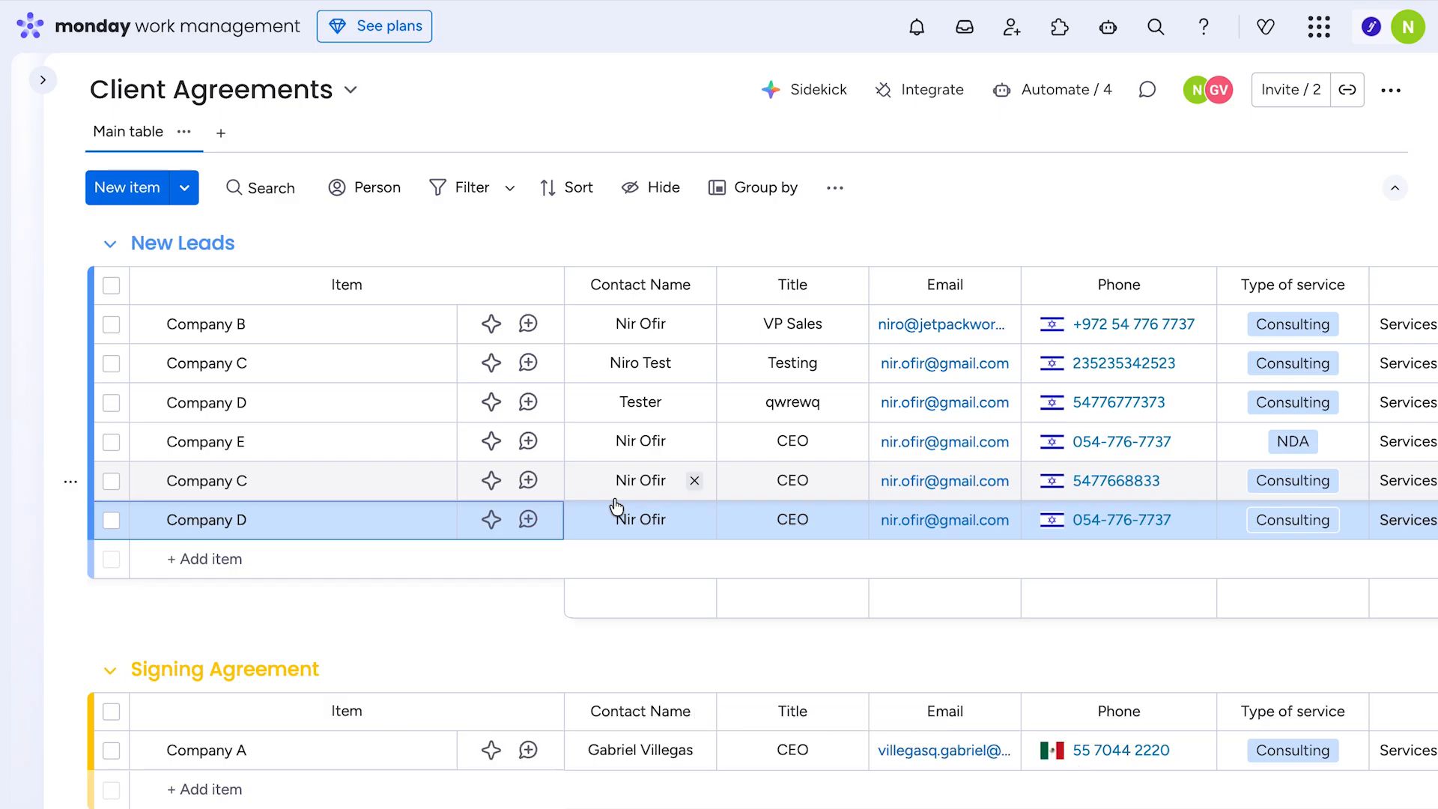
- Review Company D's agreement fields in GetSign, send it, and open the request in Gmail
{"action": "left_click", "coordinate": [427, 525]}
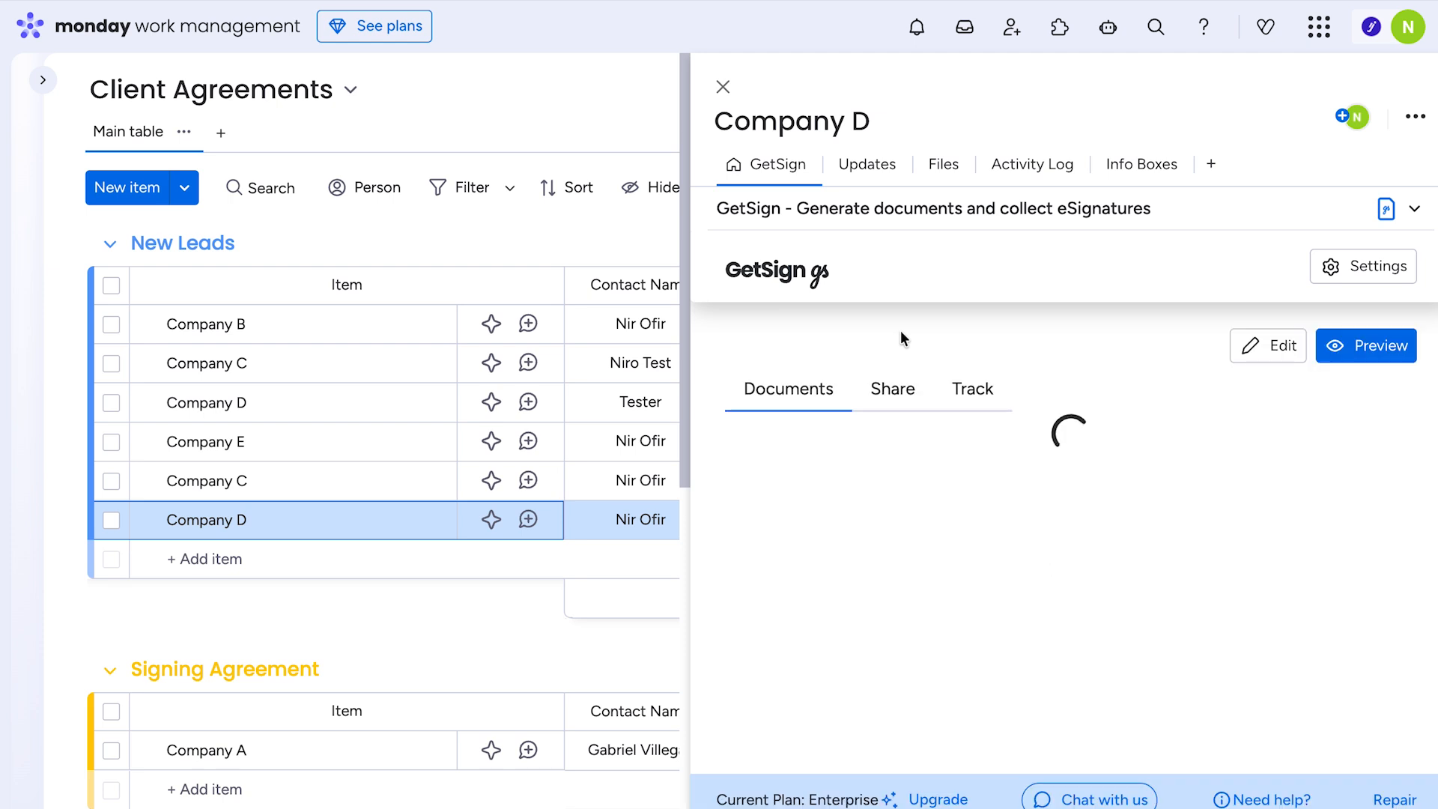
{"action": "left_click", "coordinate": [888, 391]}
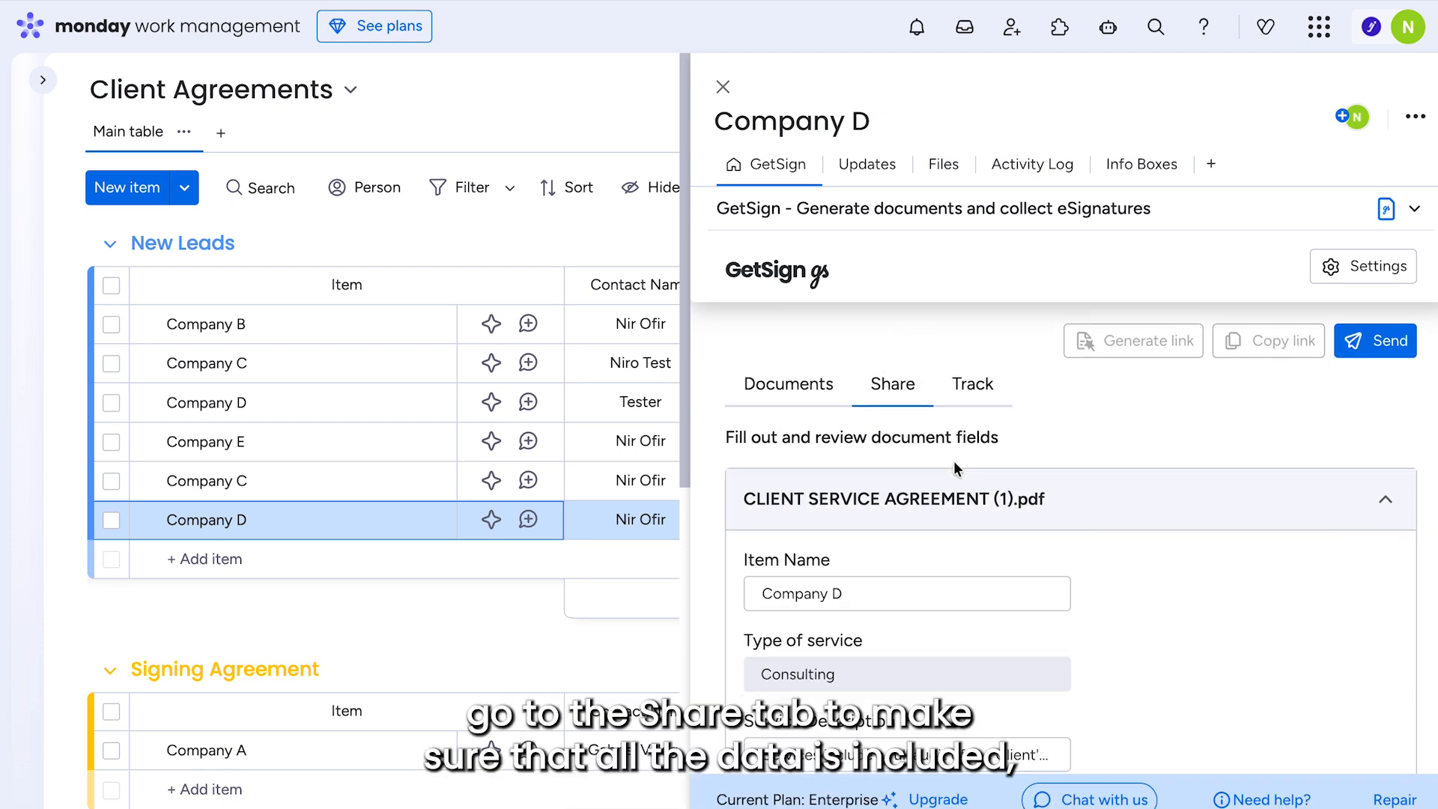
{"action": "scroll", "coordinate": [955, 461], "scroll_direction": "down", "scroll_amount": 4}
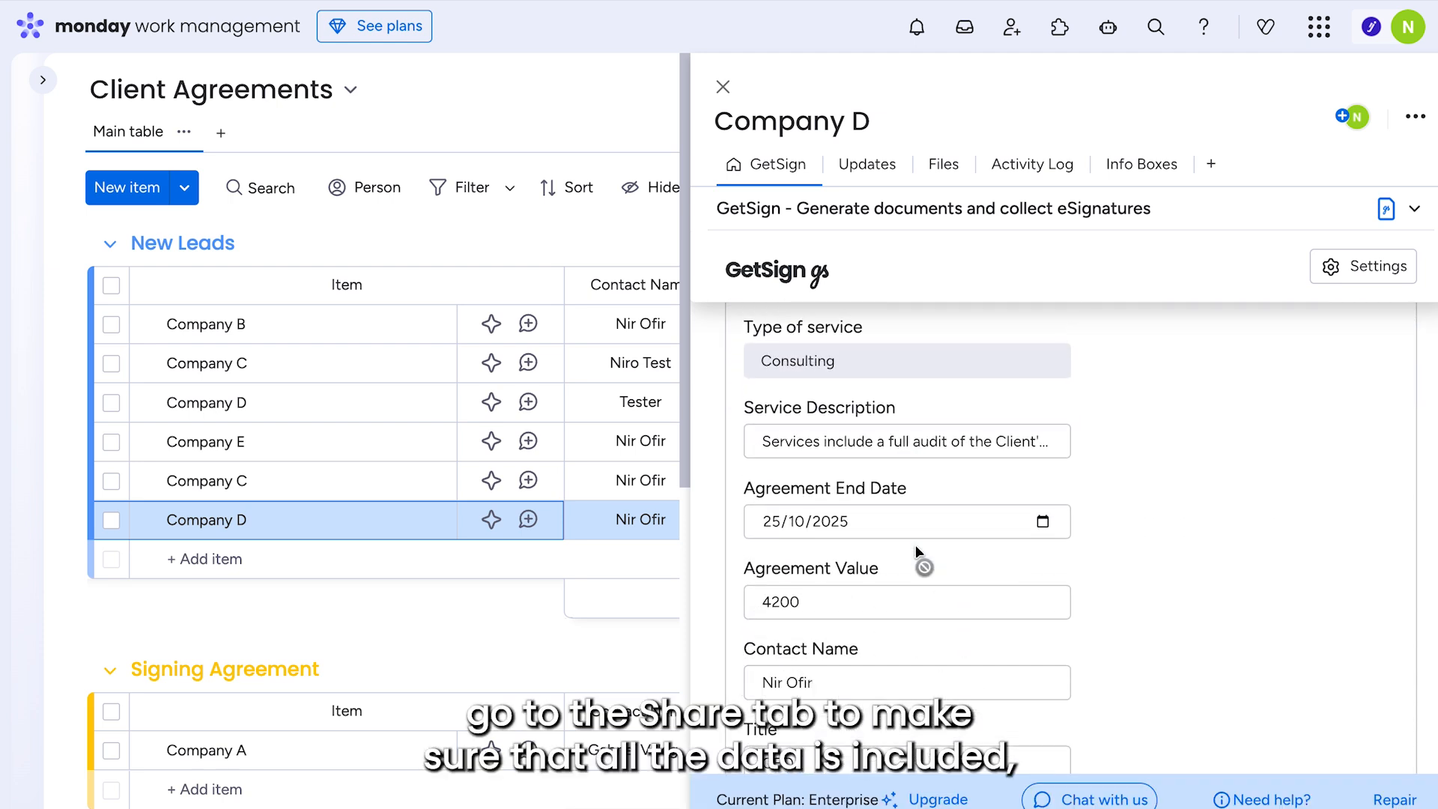
{"action": "scroll", "coordinate": [920, 558], "scroll_direction": "down", "scroll_amount": 5}
{"action": "scroll", "coordinate": [923, 539], "scroll_direction": "up", "scroll_amount": 10}
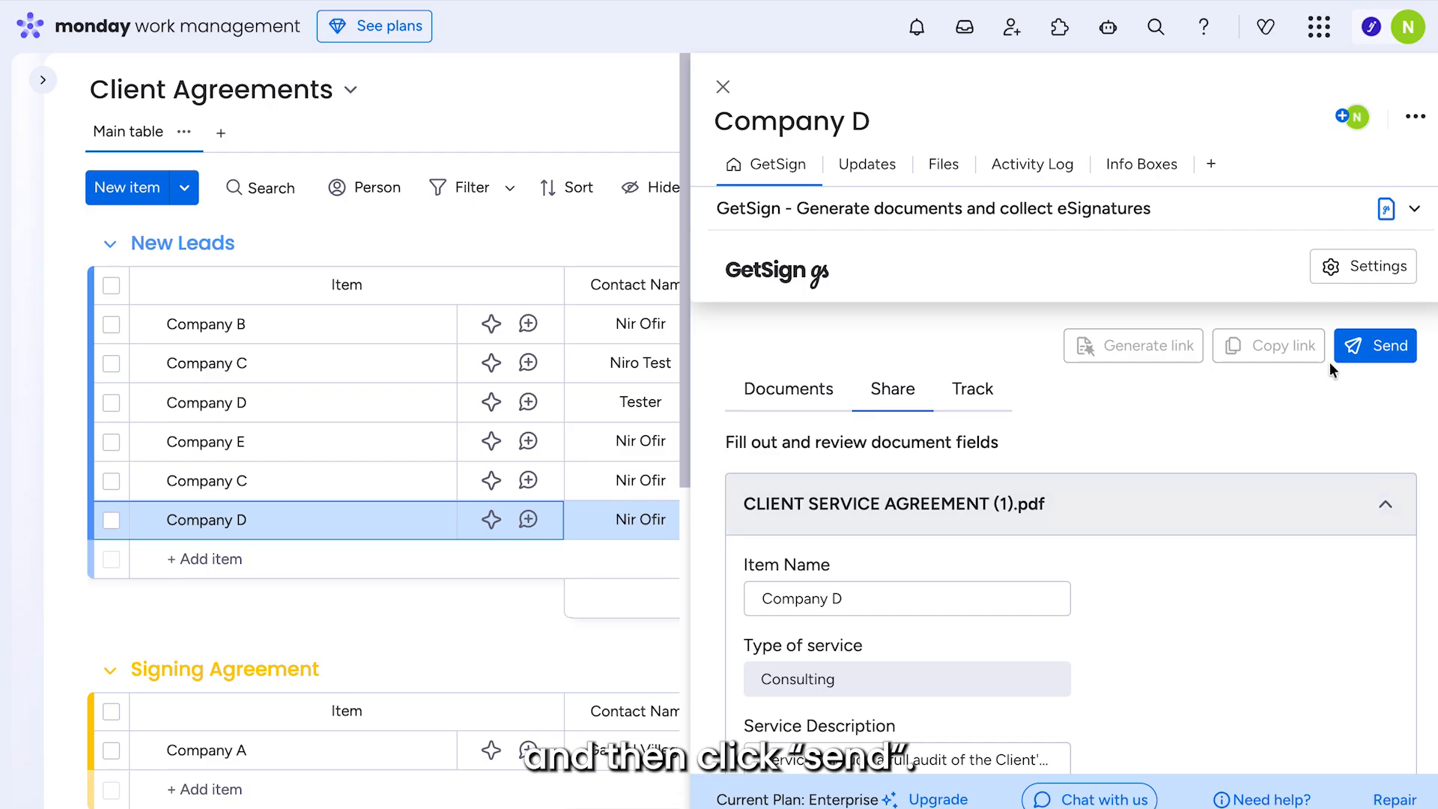
{"action": "left_click", "coordinate": [1376, 345]}
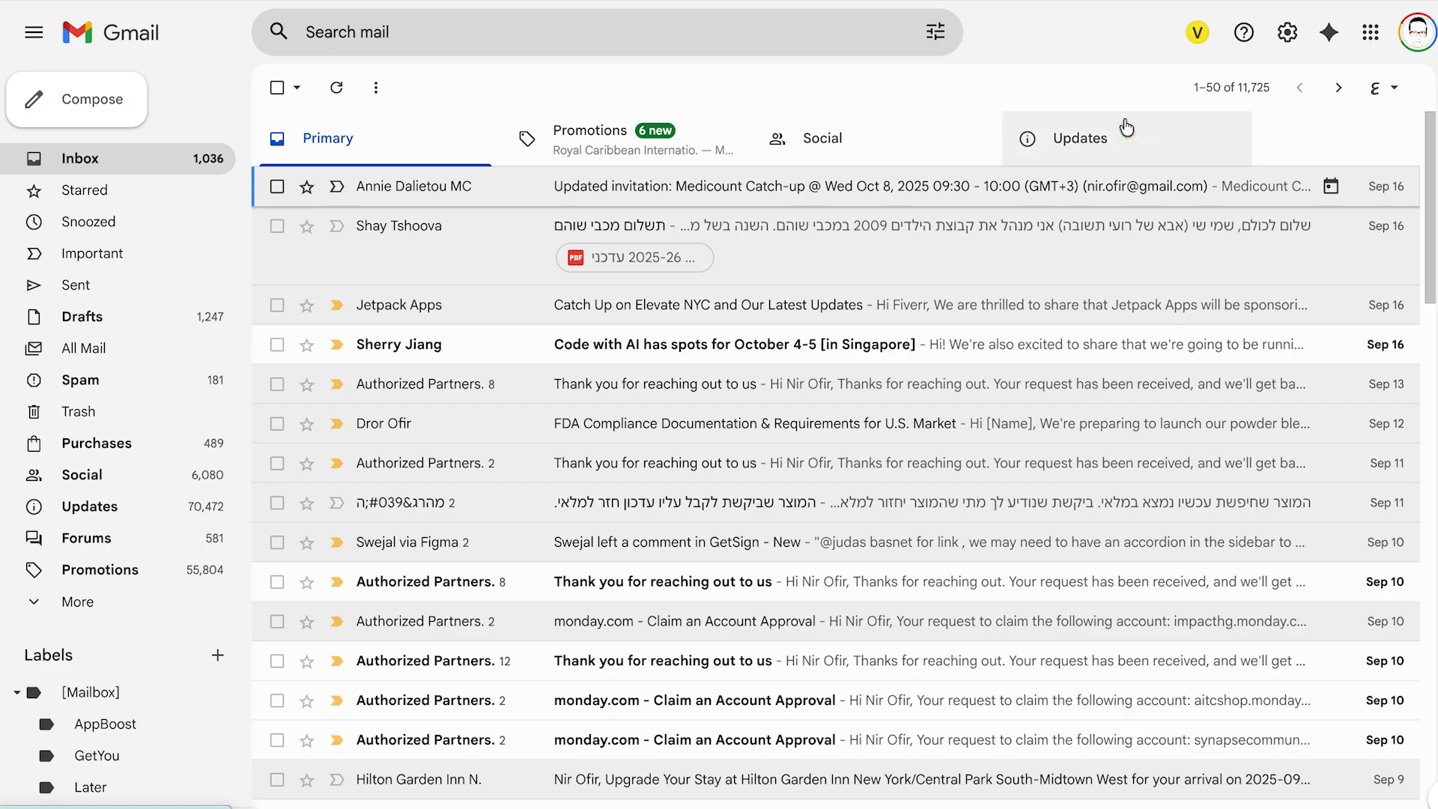
{"action": "left_click", "coordinate": [1127, 129]}
- Open the 'Signature requested' email, expand the latest message, and choose Review & Sign
{"action": "left_click", "coordinate": [642, 186]}
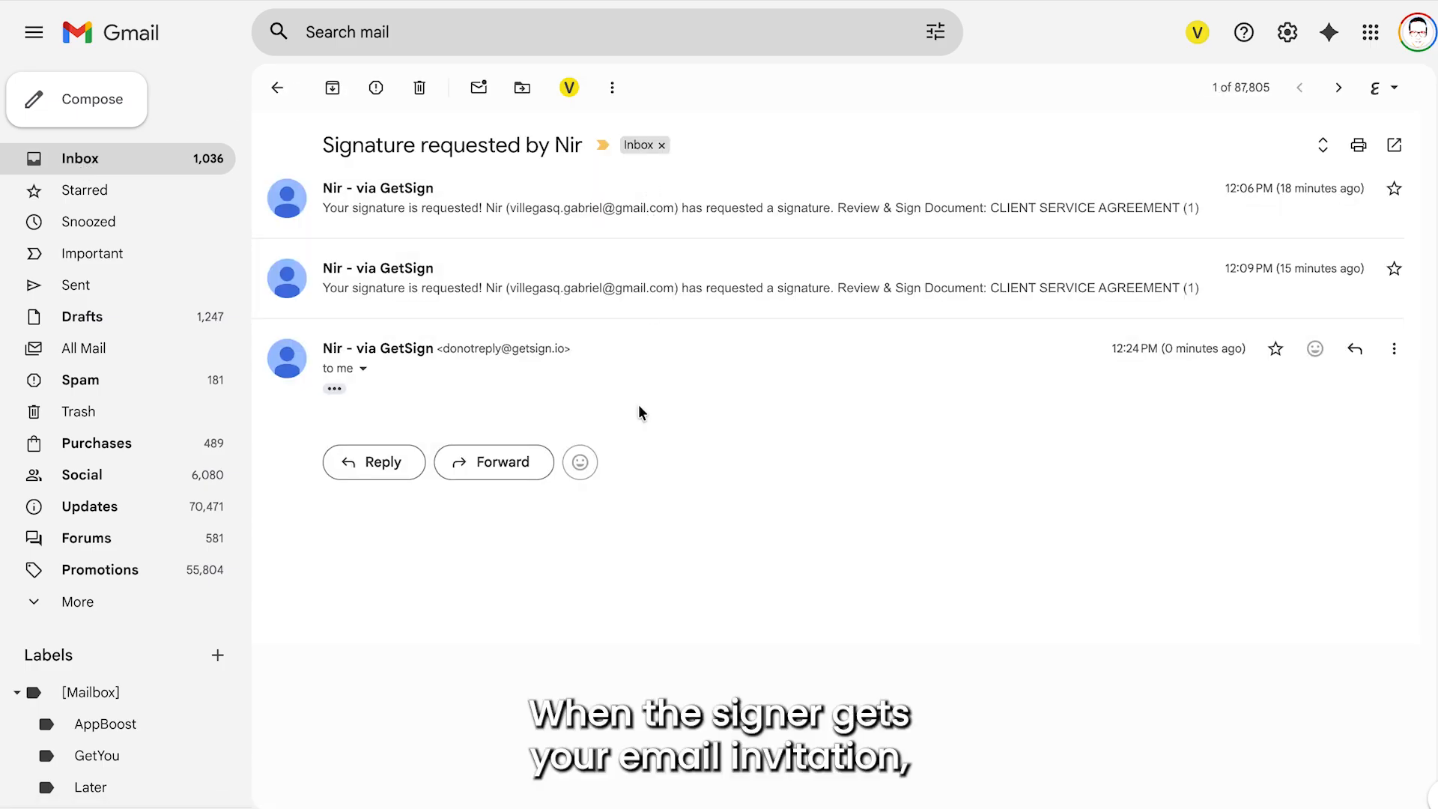
{"action": "left_click", "coordinate": [335, 389]}
{"action": "scroll", "coordinate": [521, 391], "scroll_direction": "down", "scroll_amount": 4}
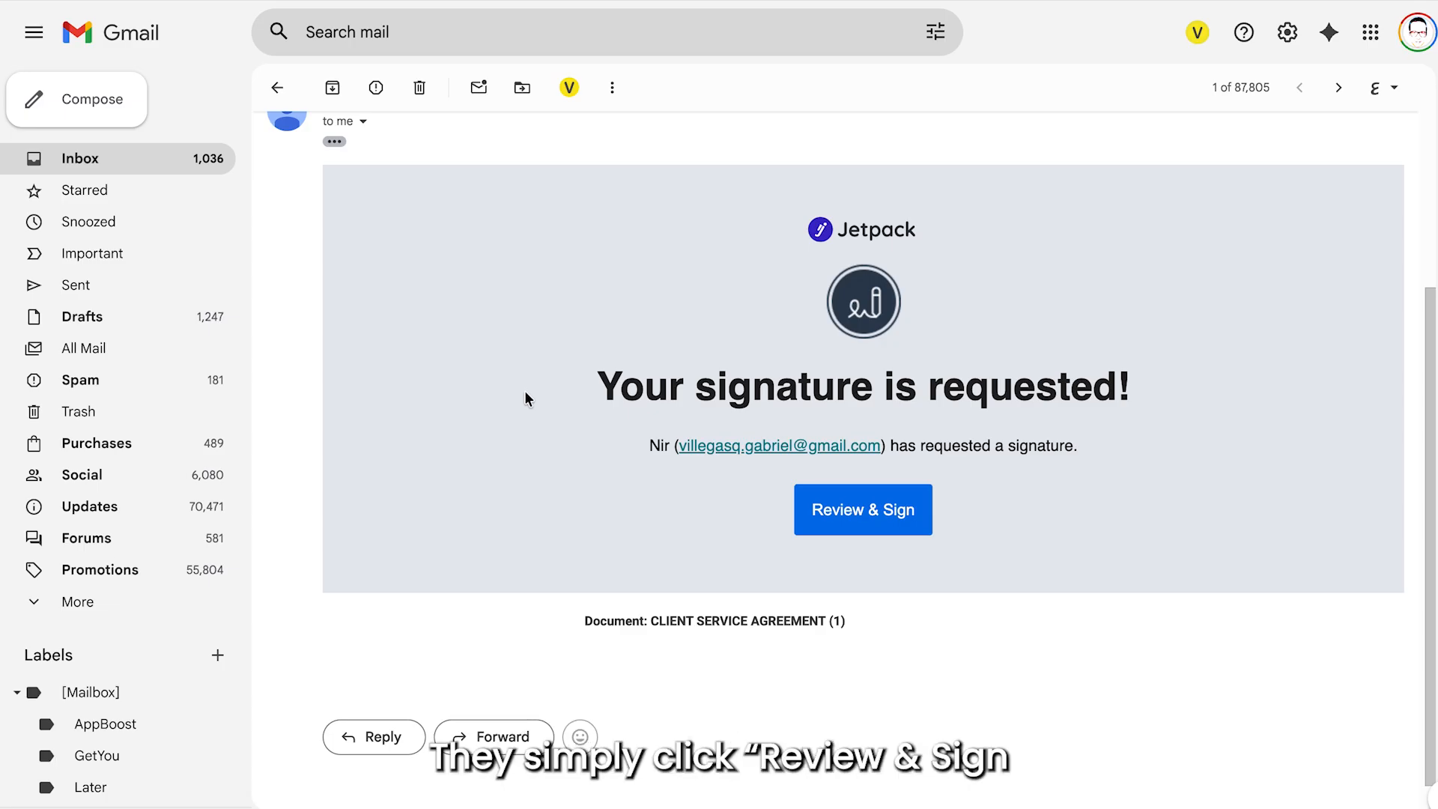
{"action": "left_click", "coordinate": [852, 517]}
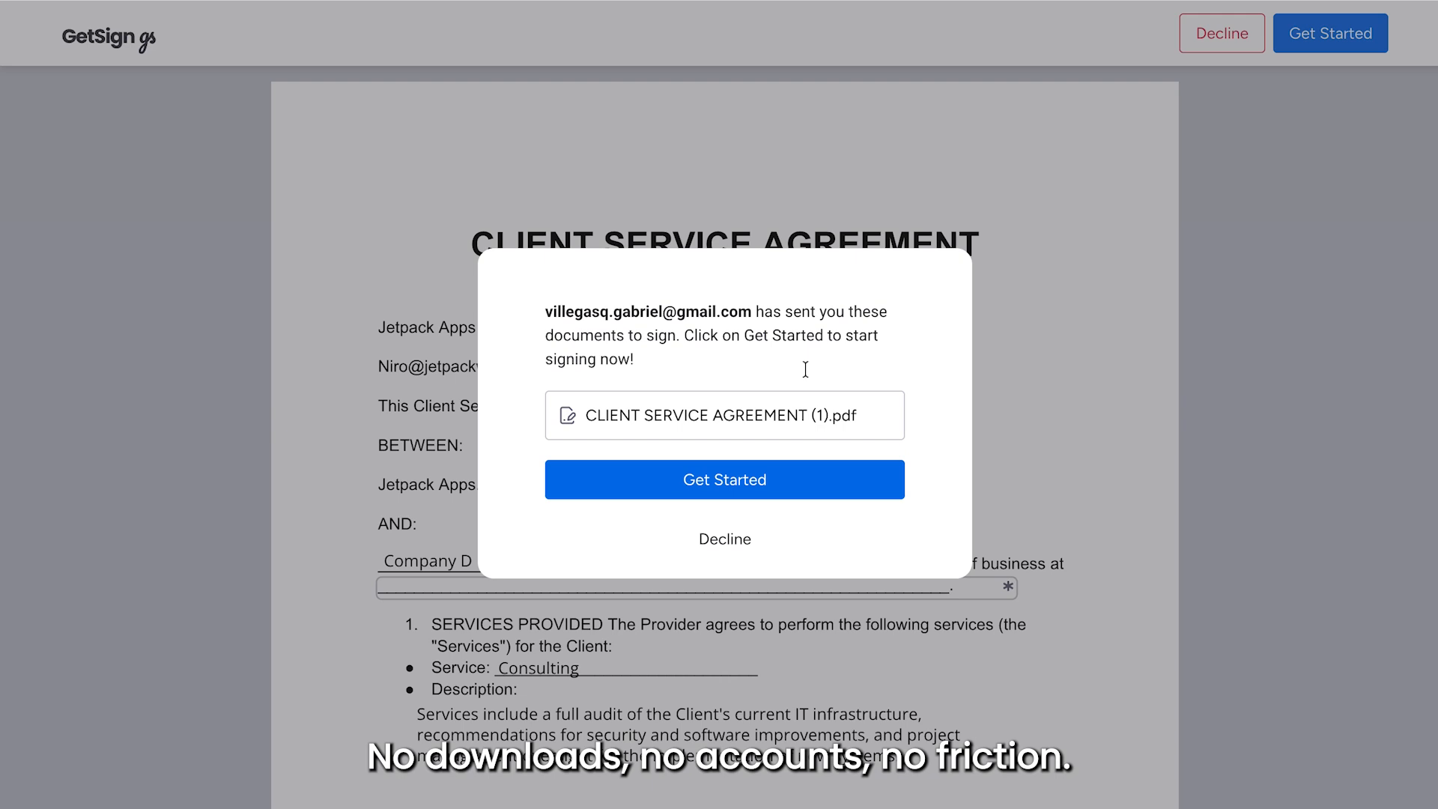
- Start signing and replace the address field's placeholder with the client's street address
{"action": "left_click", "coordinate": [806, 485]}
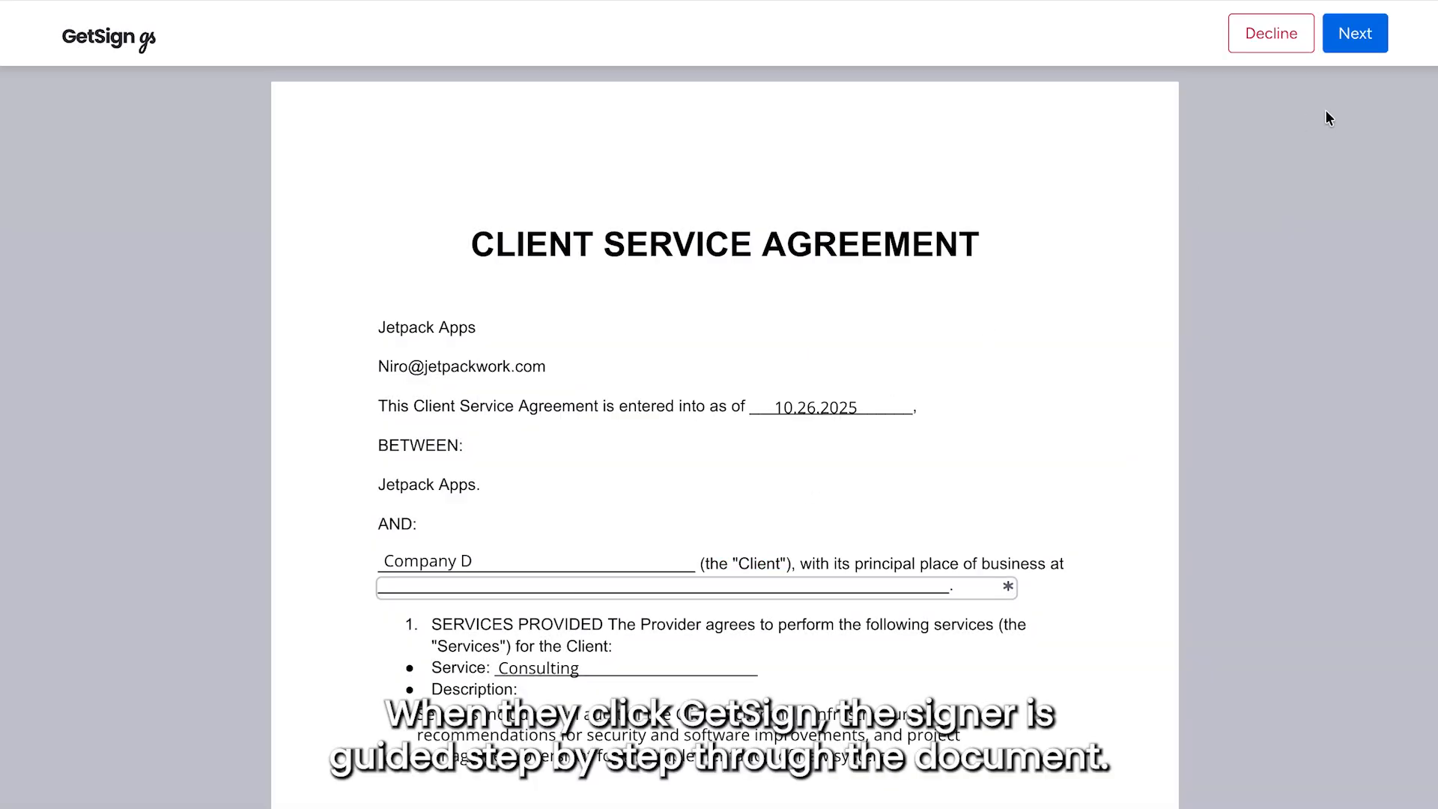
{"action": "left_click", "coordinate": [1352, 33]}
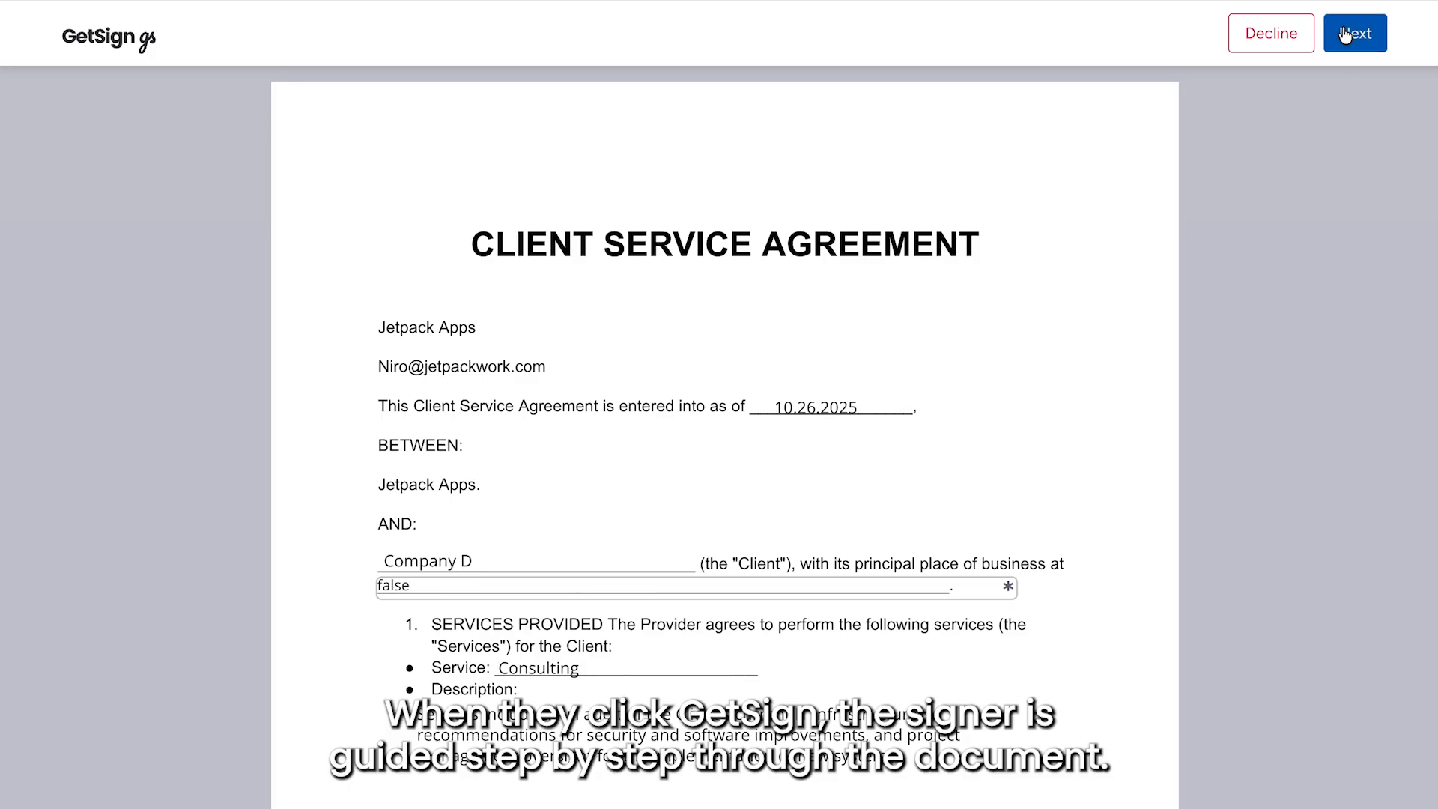
{"action": "double_click", "coordinate": [435, 213]}
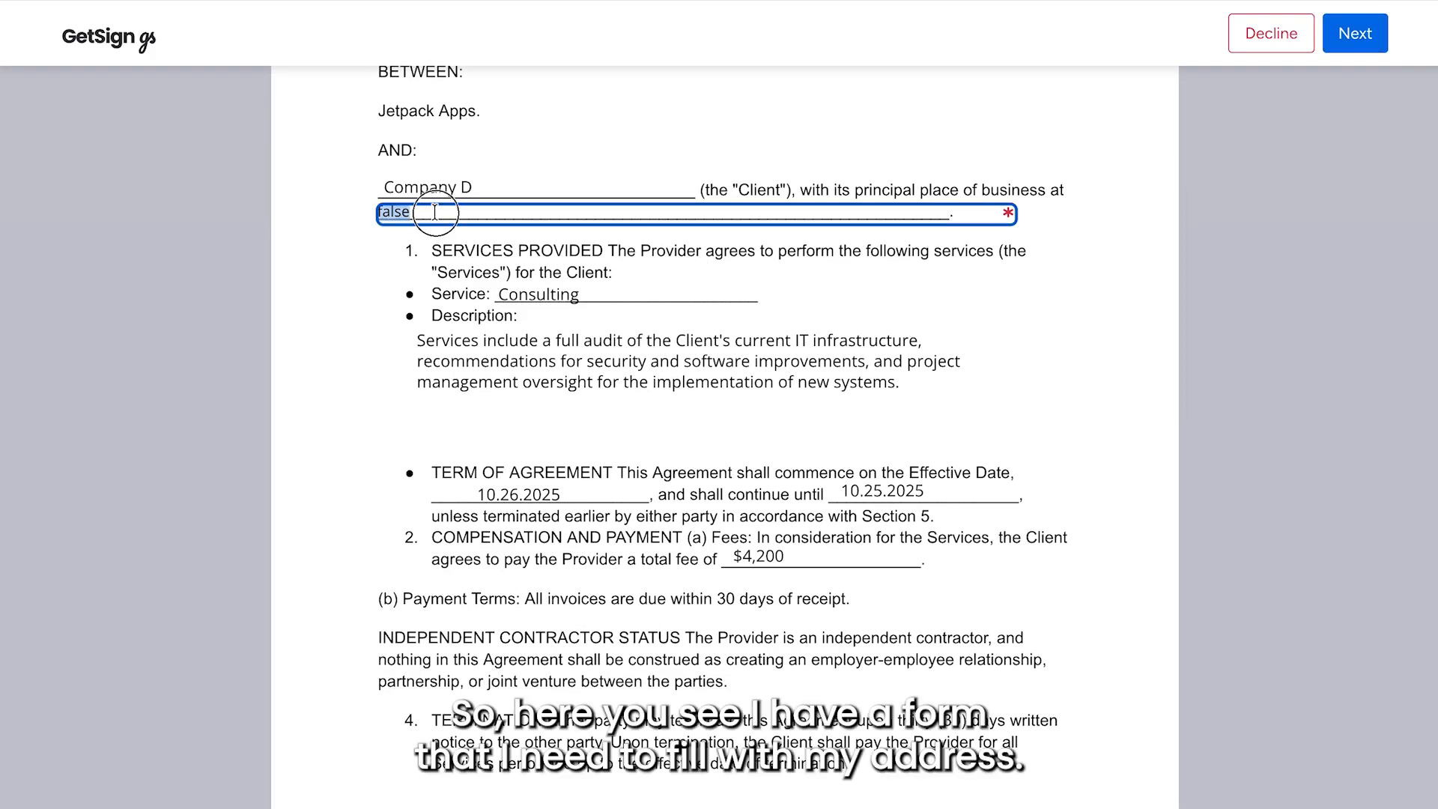
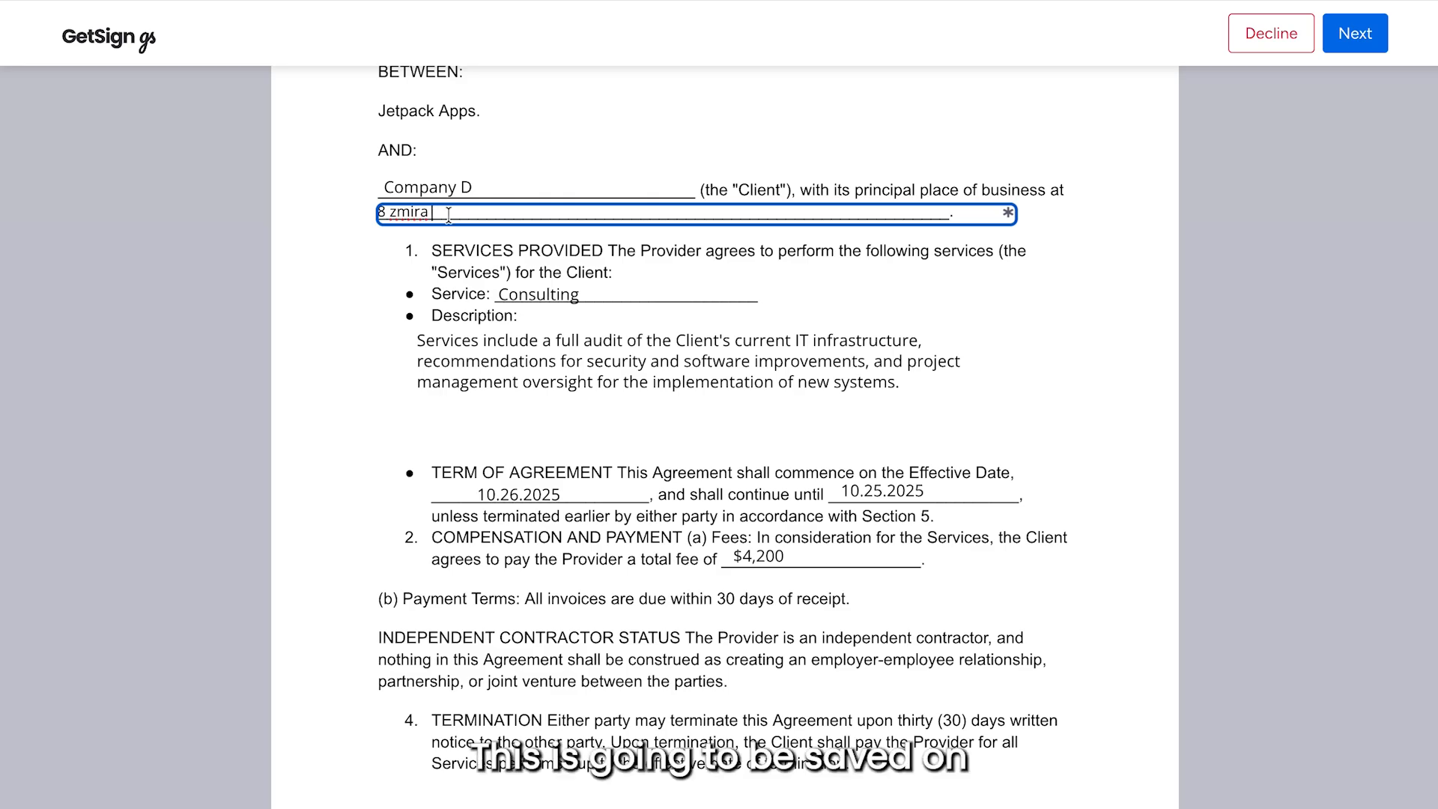
- Draw and add the client's signature, then finish and submit the agreement
{"action": "left_click", "coordinate": [1341, 51]}
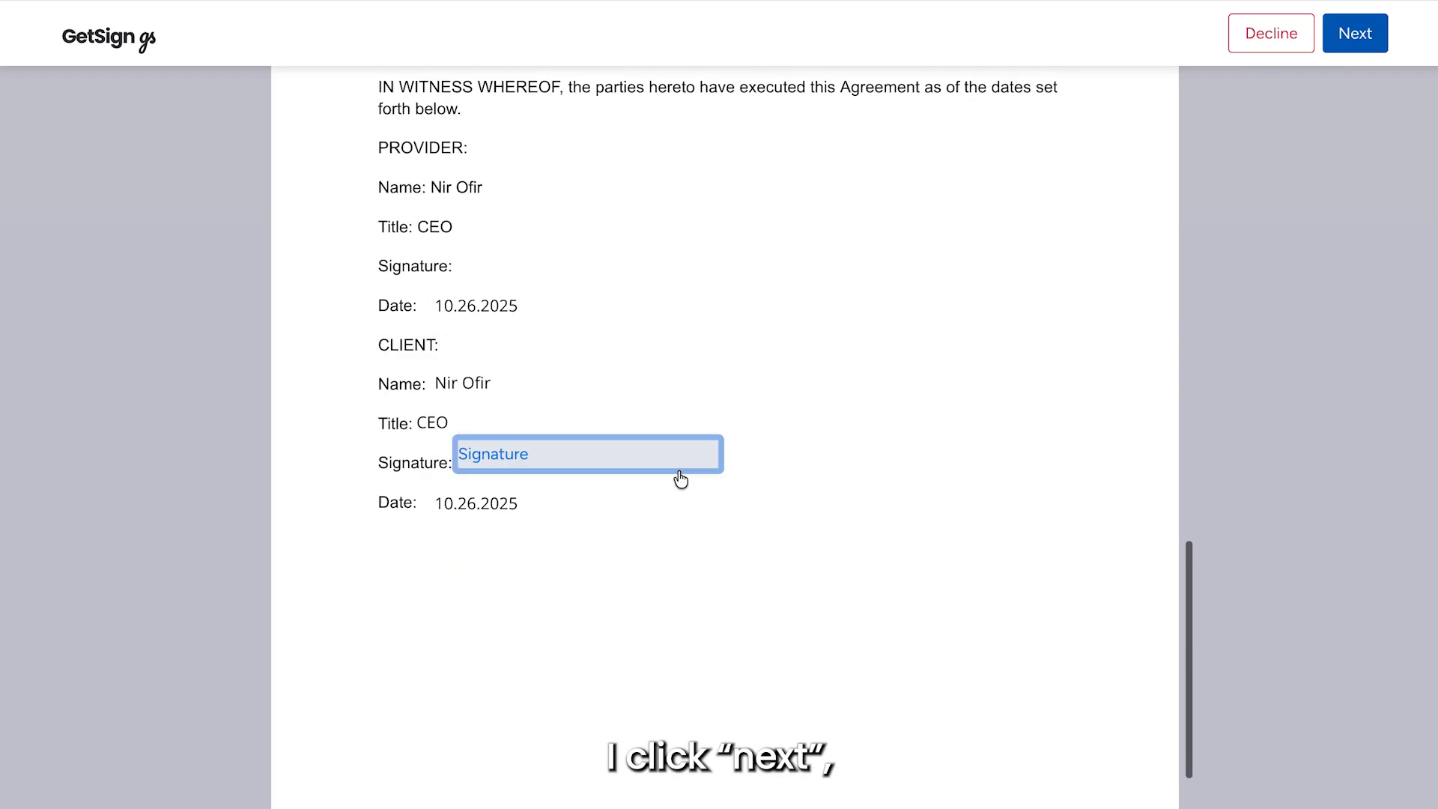
{"action": "left_click", "coordinate": [610, 313]}
{"action": "mouse_move", "coordinate": [712, 427]}
{"action": "left_mouse_down"}
{"action": "mouse_move", "coordinate": [687, 452]}
{"action": "mouse_move", "coordinate": [700, 469]}
{"action": "left_mouse_up"}
{"action": "left_click", "coordinate": [905, 585]}
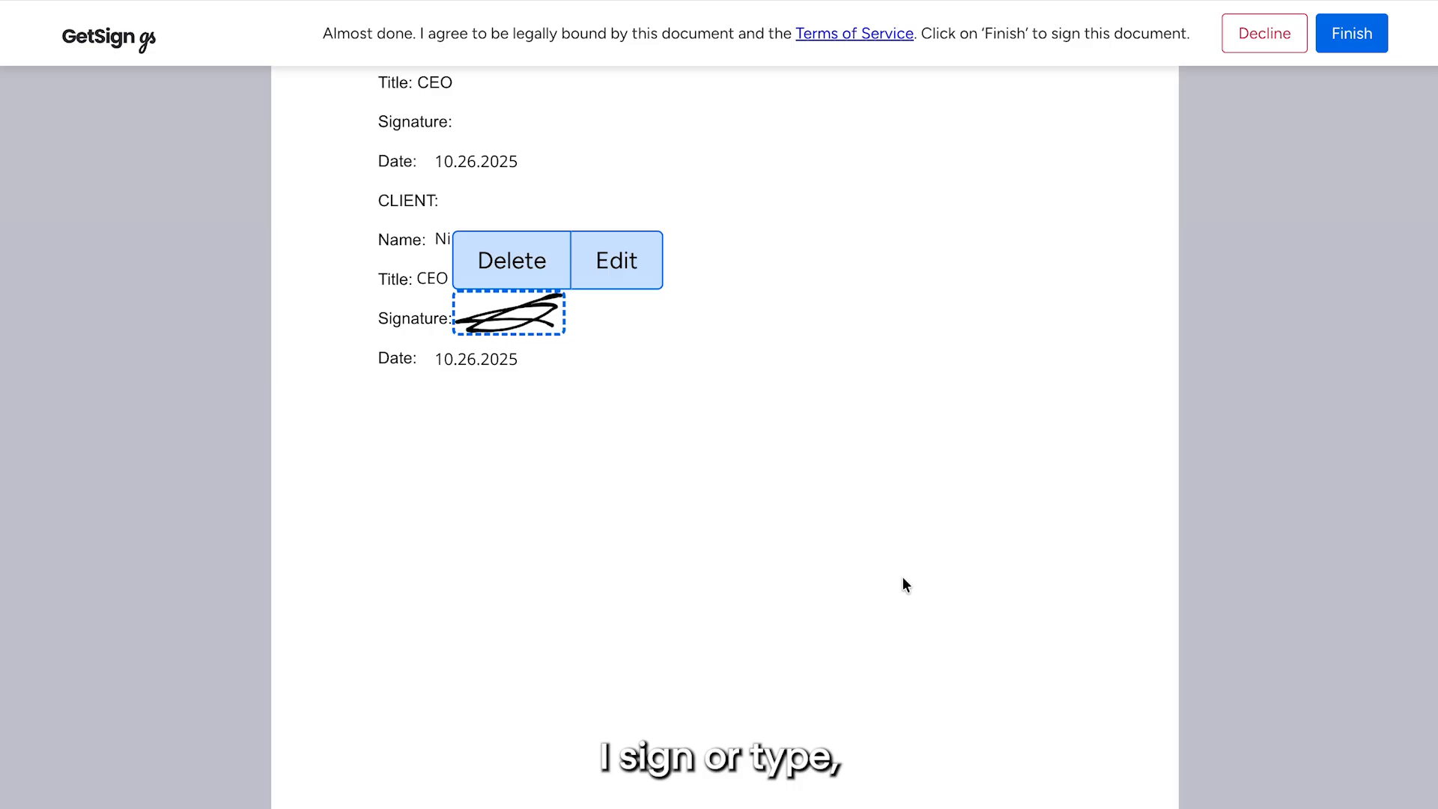
{"action": "left_click", "coordinate": [1349, 45]}
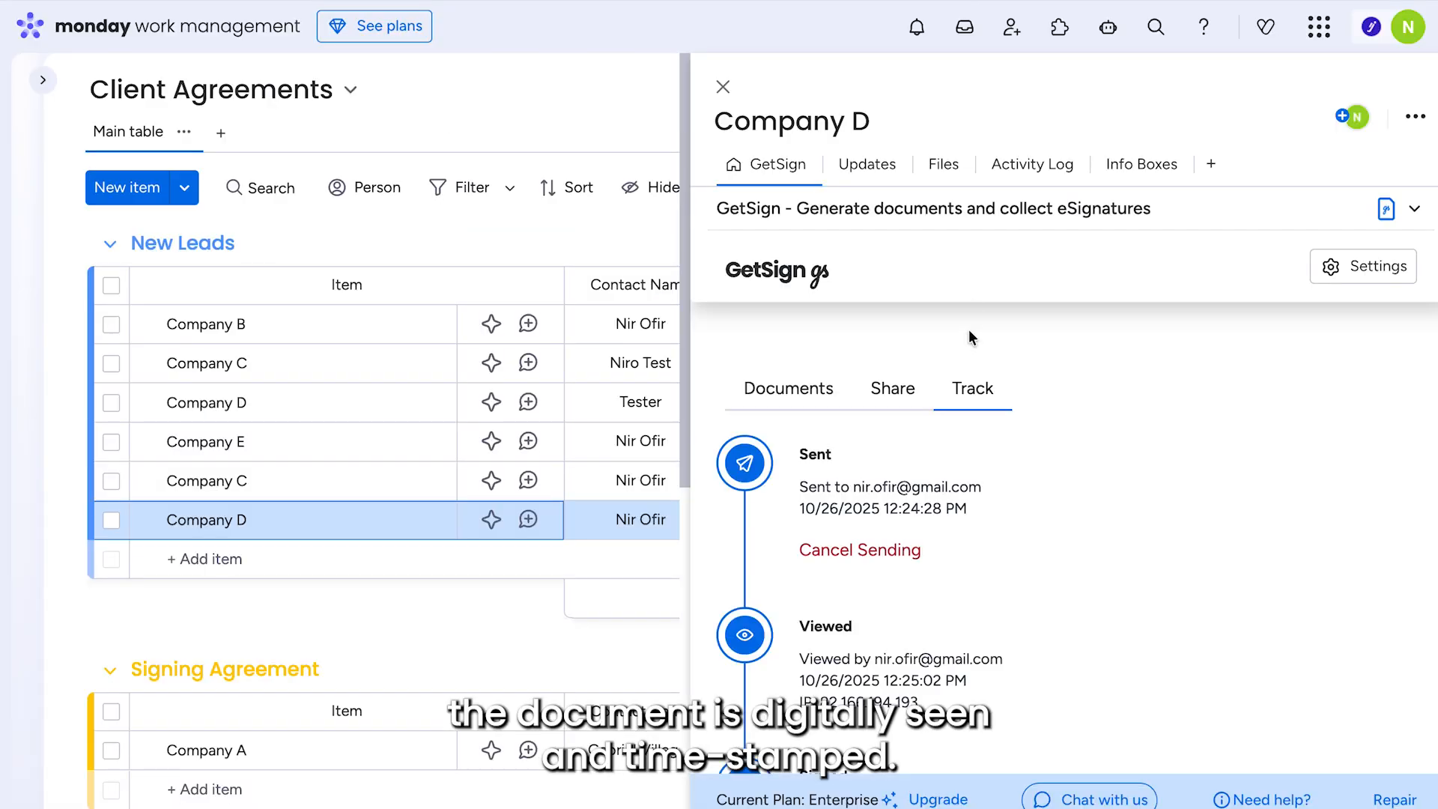
- Return to the board and check that Company D's GetSign Status reads Completed and its Address is filled
{"action": "left_click", "coordinate": [719, 85]}
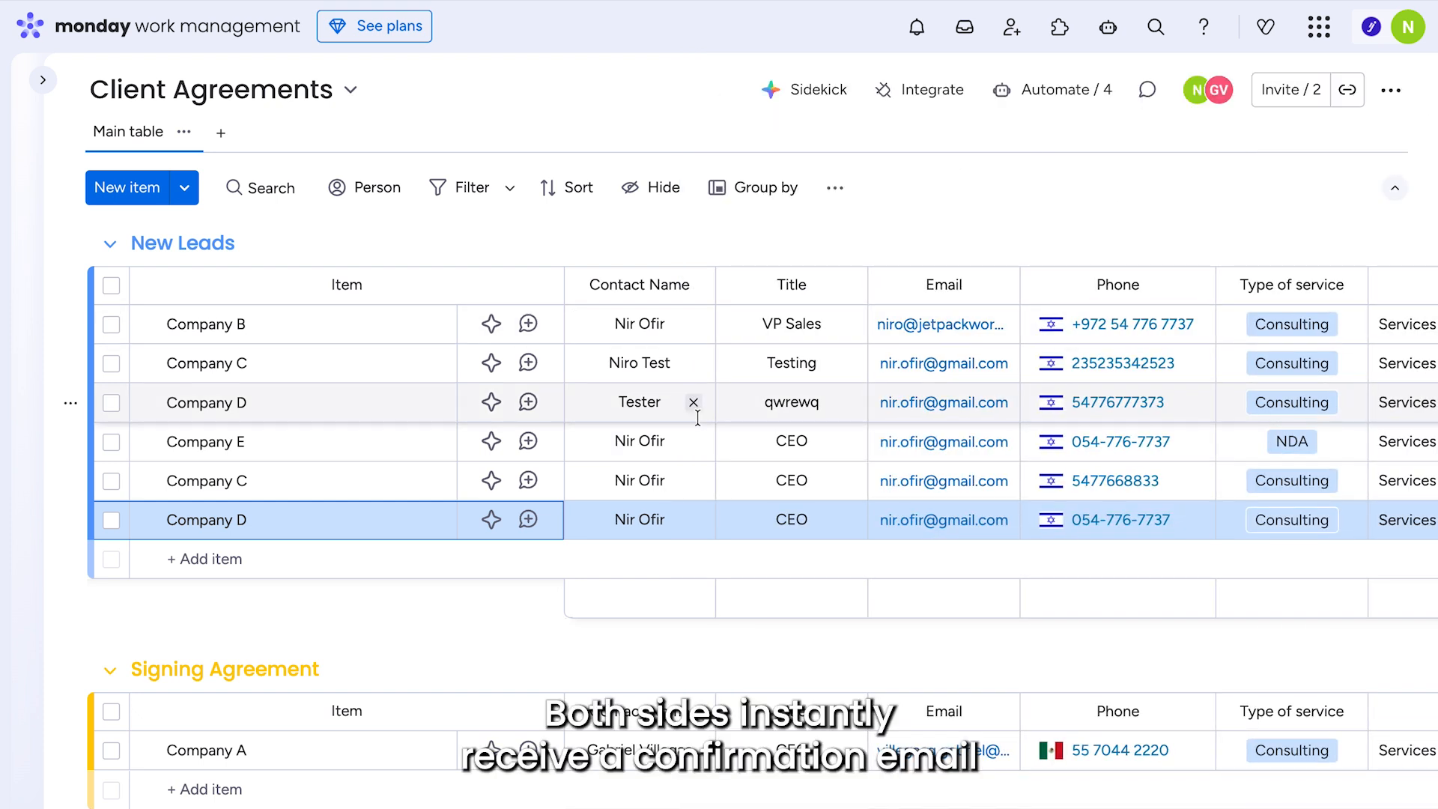
{"action": "scroll", "coordinate": [698, 417], "scroll_direction": "right", "scroll_amount": 5}
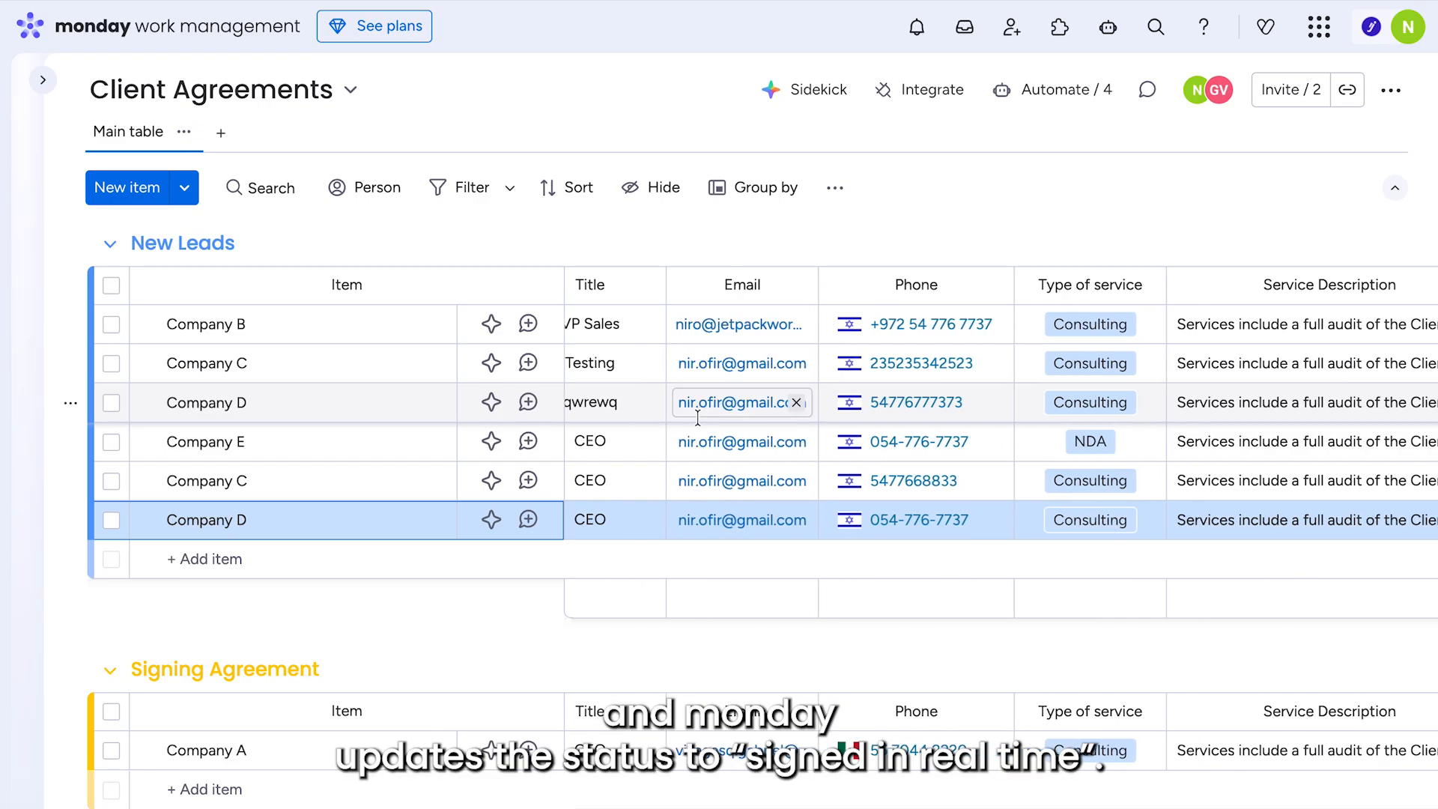
{"action": "scroll", "coordinate": [698, 417], "scroll_direction": "right", "scroll_amount": 15}
{"action": "scroll", "coordinate": [700, 426], "scroll_direction": "right", "scroll_amount": 2}
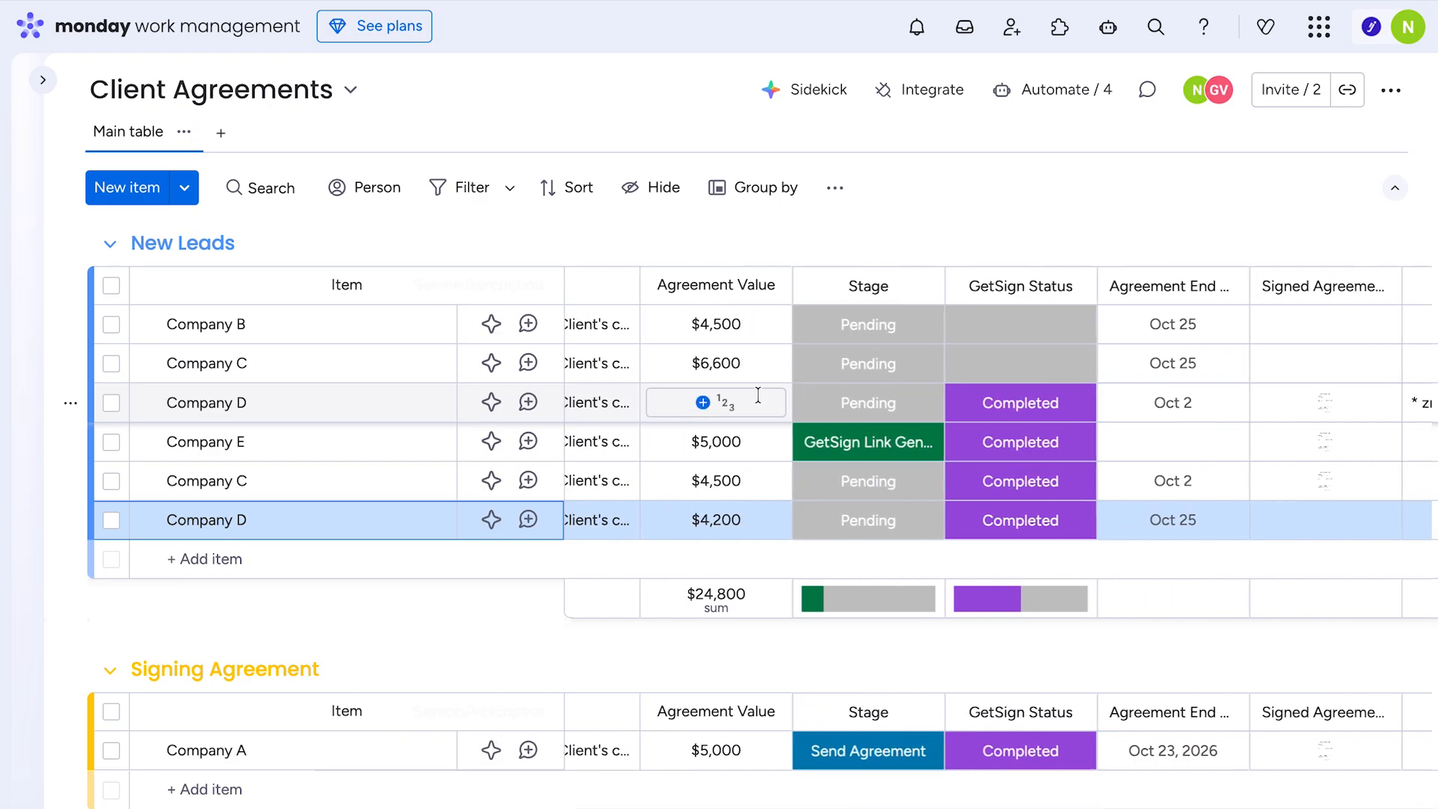
{"action": "left_click", "coordinate": [1040, 530]}
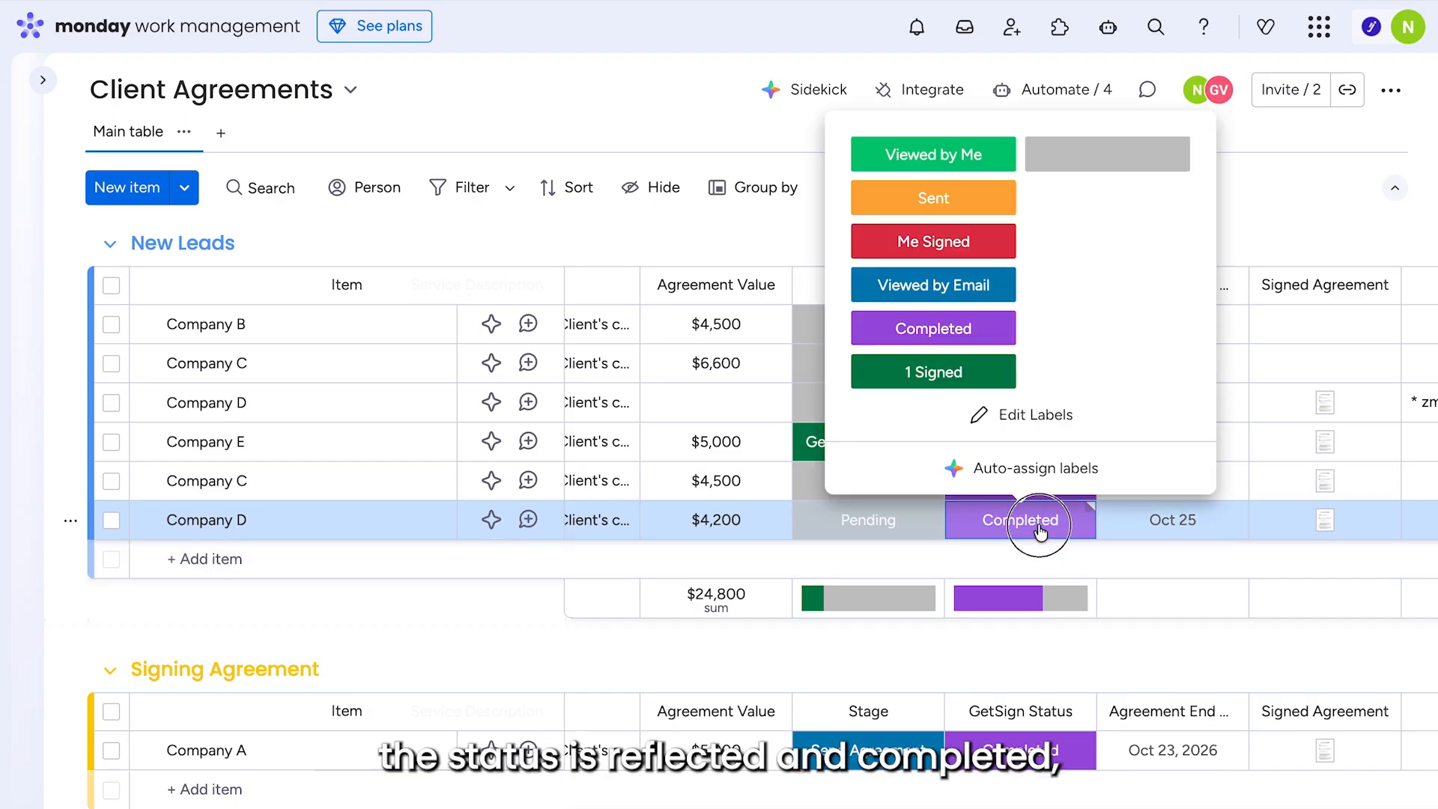
{"action": "left_click", "coordinate": [1041, 530]}
{"action": "scroll", "coordinate": [1269, 579], "scroll_direction": "right", "scroll_amount": 5}
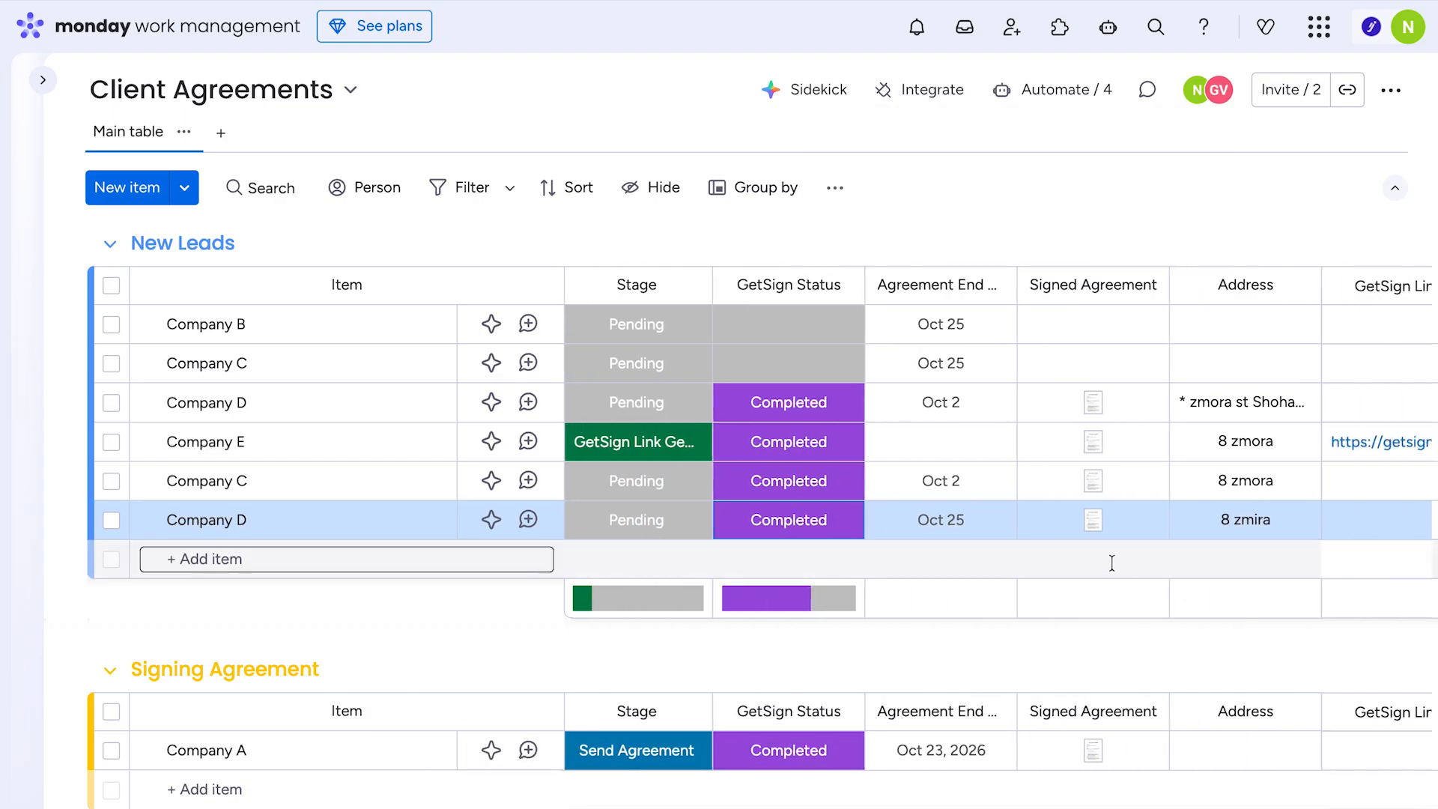
- Open Company D's signed agreement PDF and read through its first page
{"action": "left_click", "coordinate": [1093, 522]}
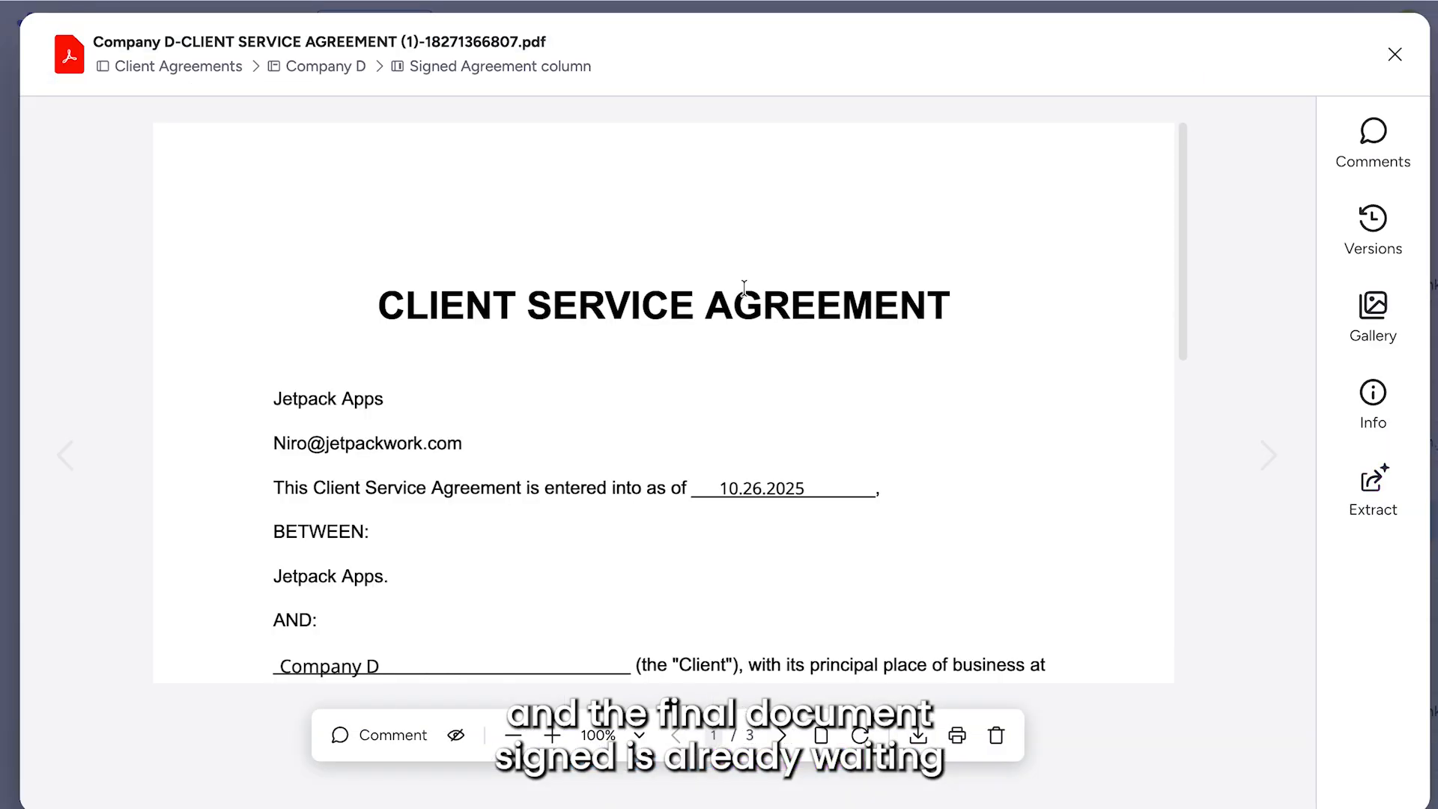
{"action": "scroll", "coordinate": [744, 288], "scroll_direction": "down", "scroll_amount": 9}
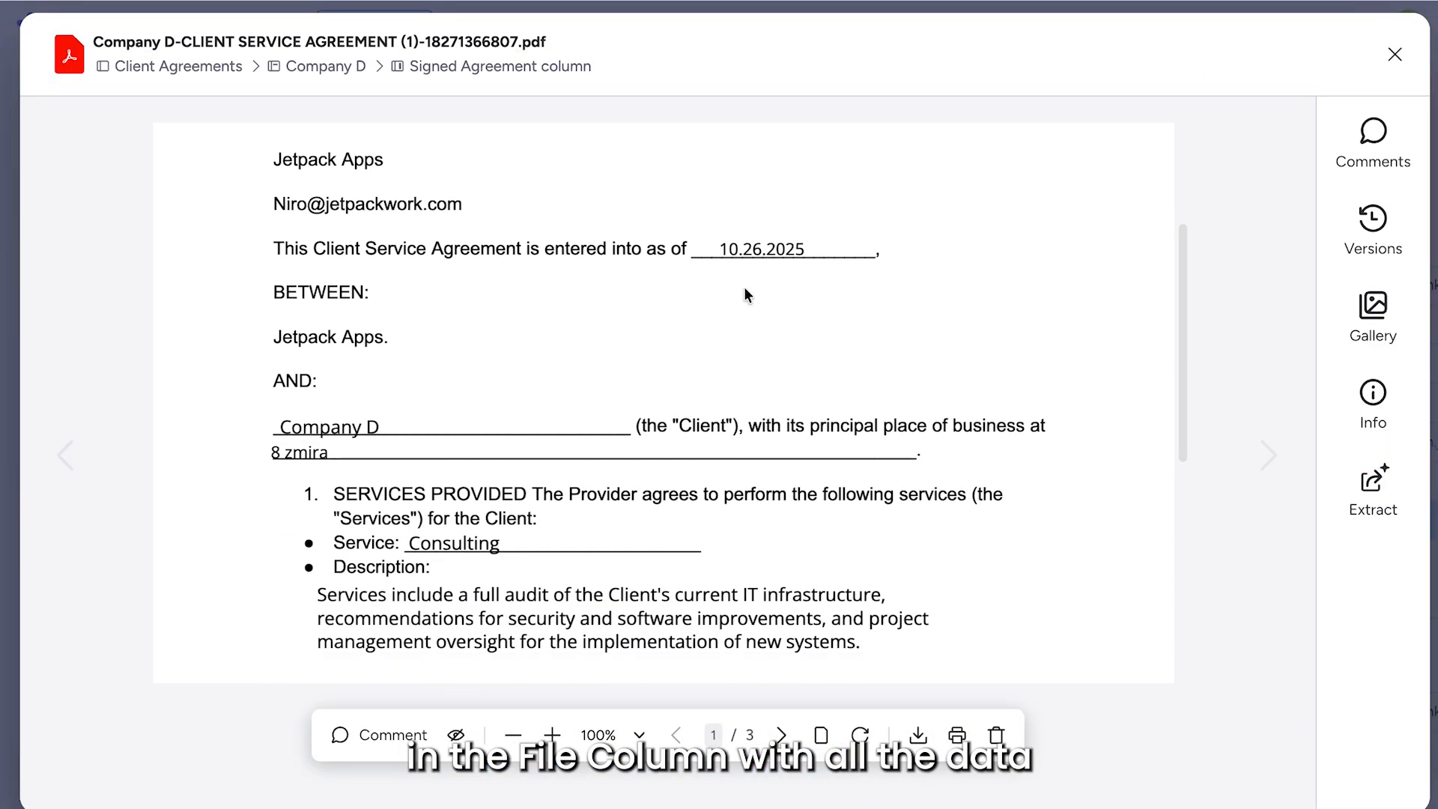
{"action": "scroll", "coordinate": [742, 285], "scroll_direction": "up", "scroll_amount": 4}
{"action": "scroll", "coordinate": [512, 446], "scroll_direction": "down", "scroll_amount": 5}
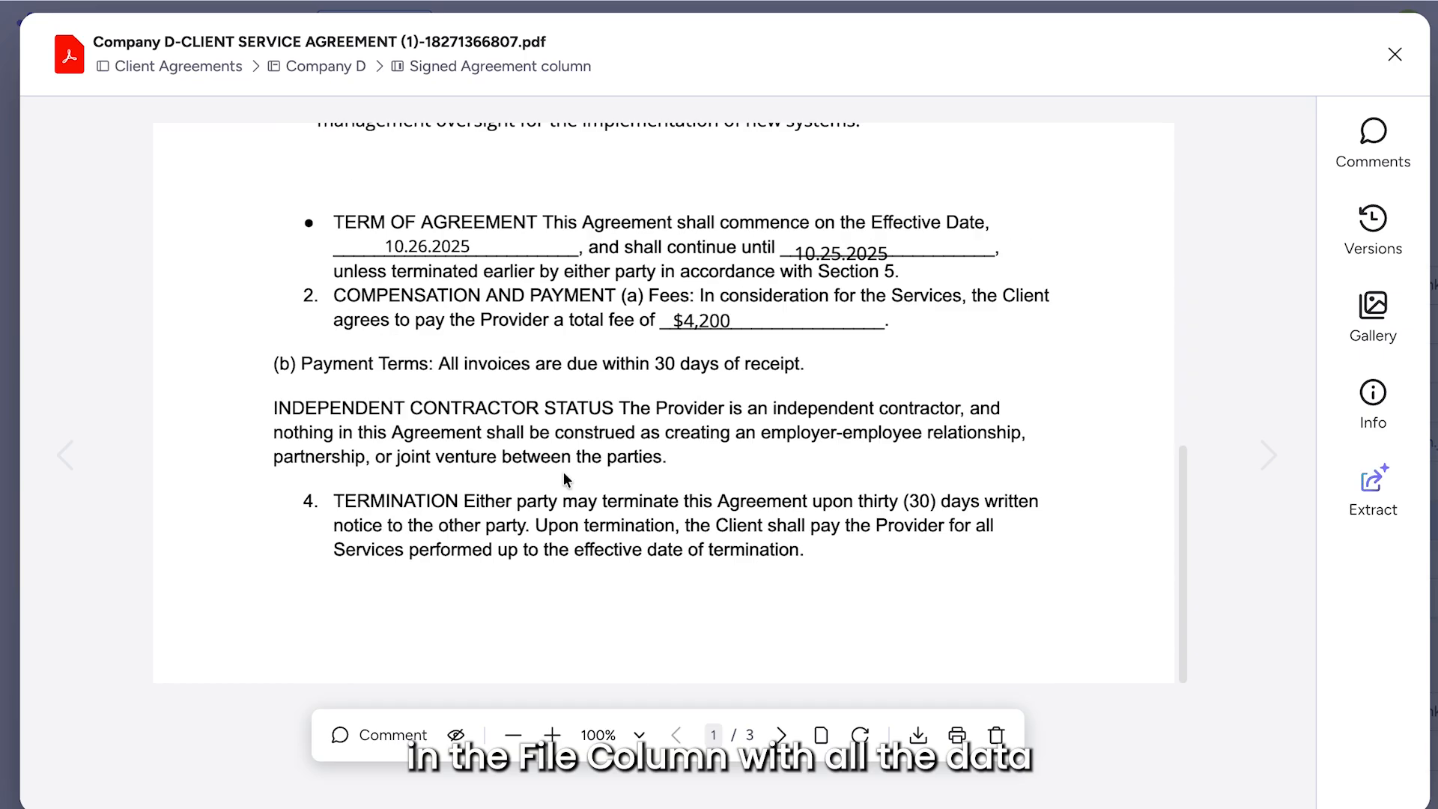
- Page through to page 3's audit trail showing Sent, Viewed and Signed, then close the PDF
{"action": "left_click", "coordinate": [779, 736]}
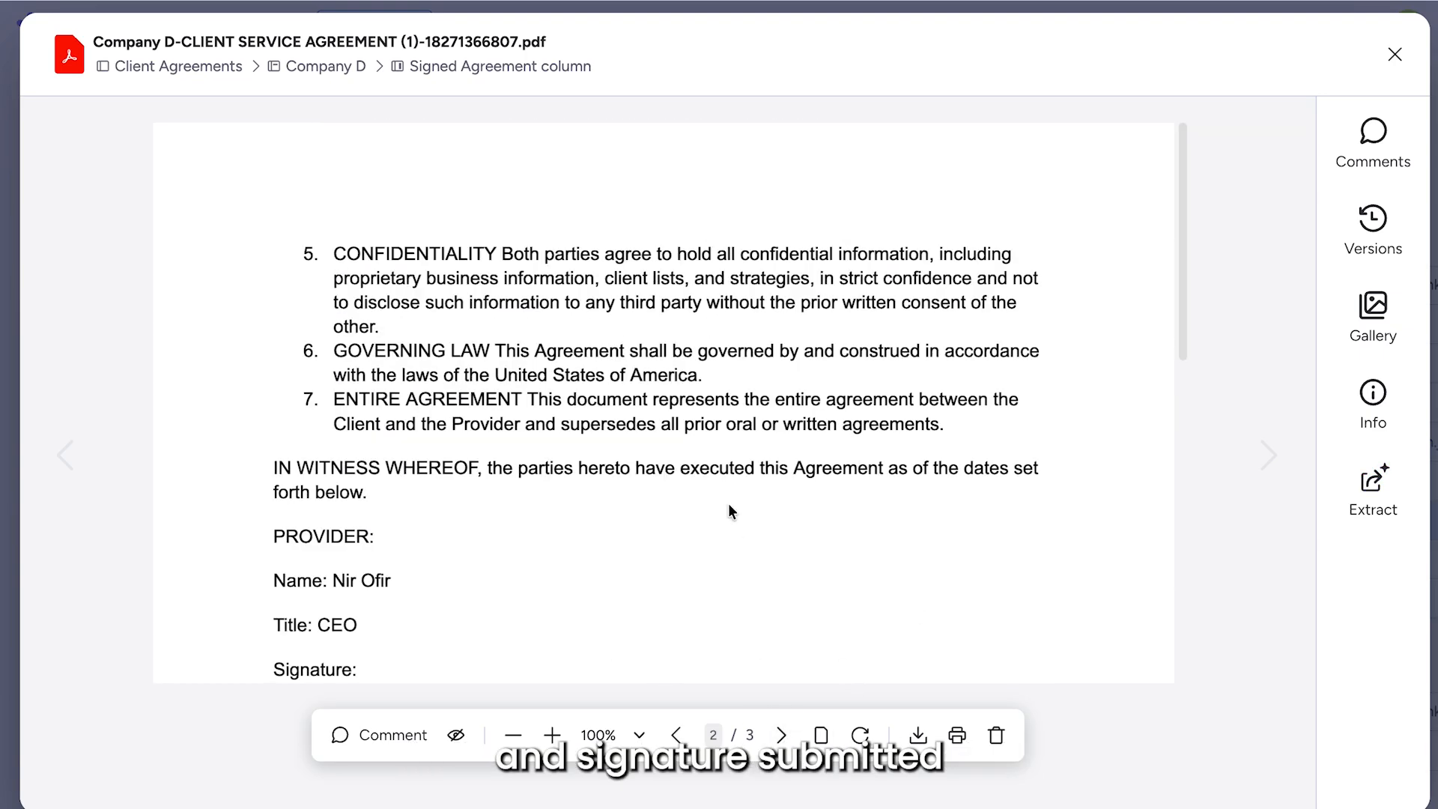
{"action": "scroll", "coordinate": [735, 530], "scroll_direction": "down", "scroll_amount": 7}
{"action": "left_click", "coordinate": [782, 736]}
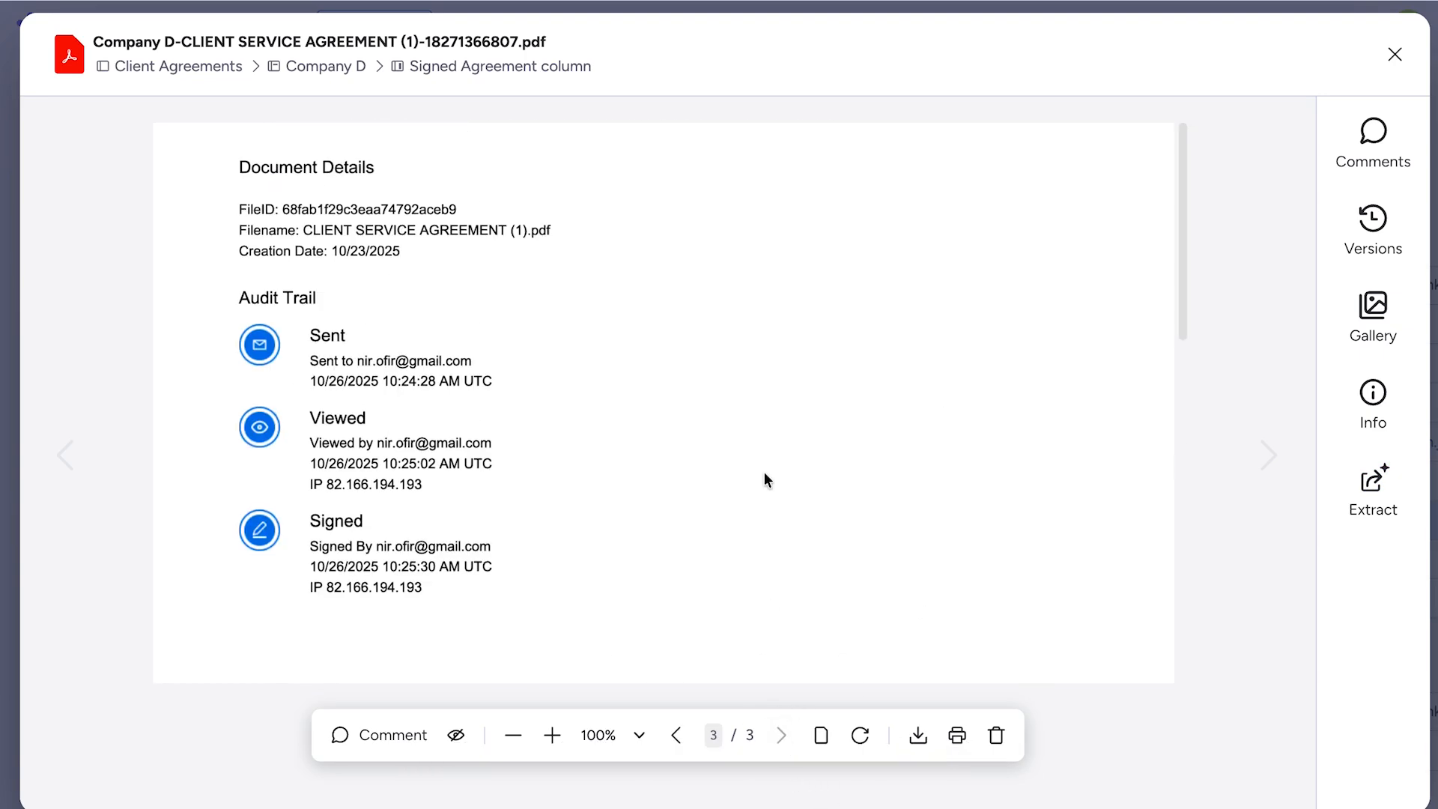
{"action": "scroll", "coordinate": [764, 479], "scroll_direction": "down", "scroll_amount": 5}
{"action": "scroll", "coordinate": [768, 479], "scroll_direction": "up", "scroll_amount": 3}
{"action": "scroll", "coordinate": [764, 479], "scroll_direction": "up", "scroll_amount": 2}
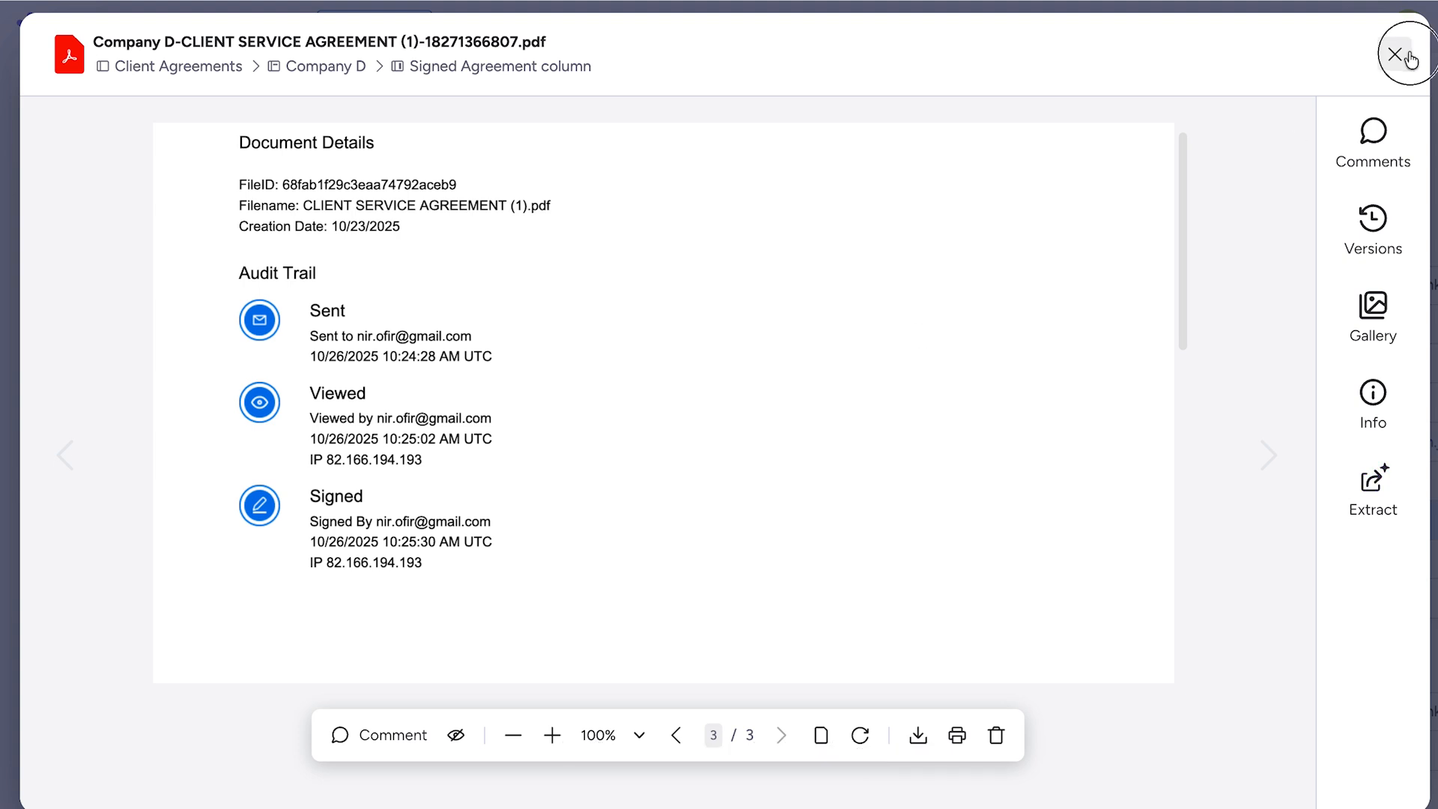
{"action": "left_click", "coordinate": [1406, 55]}
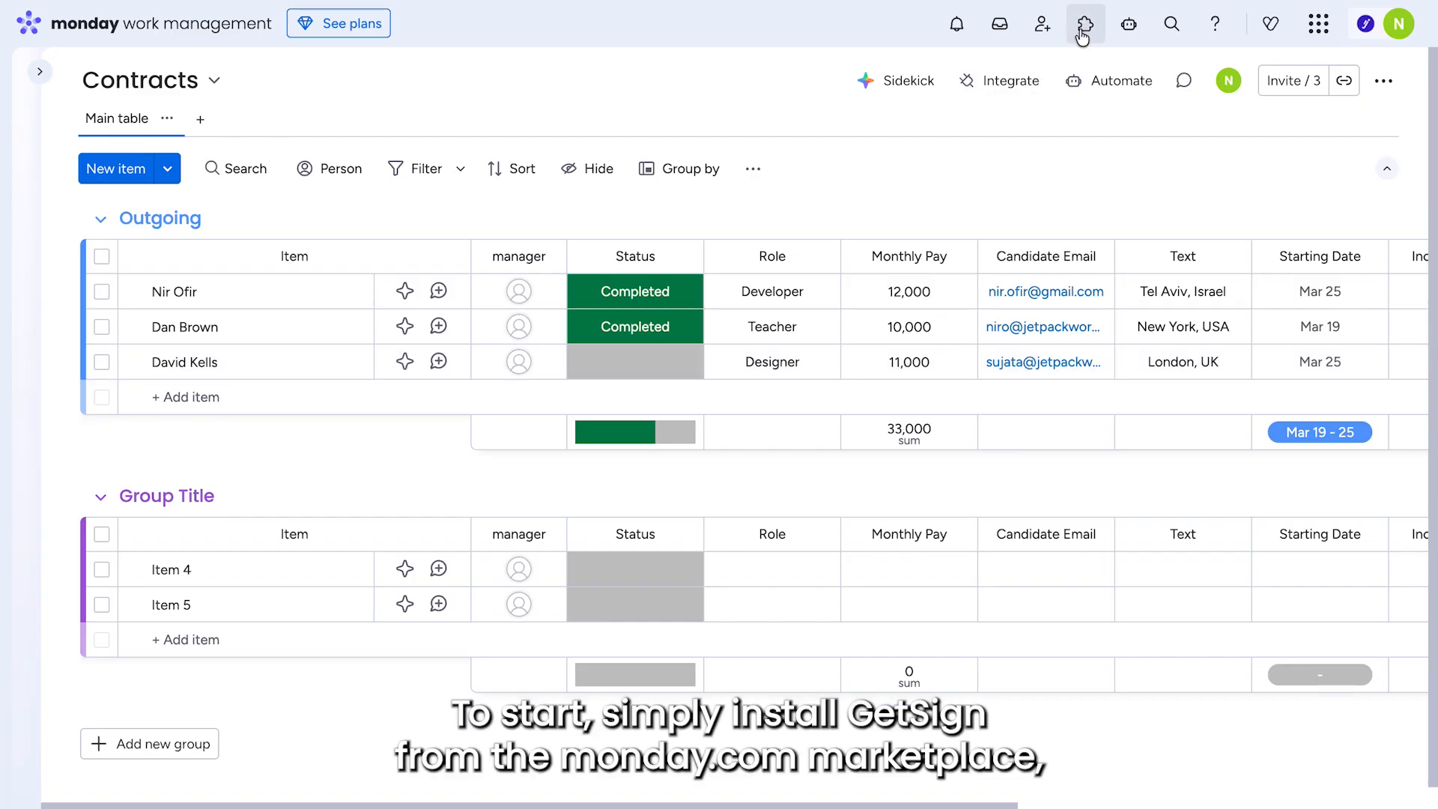
- Search the marketplace for 'getsign', open the GetSign app and choose Use app
{"action": "left_click", "coordinate": [1084, 24]}
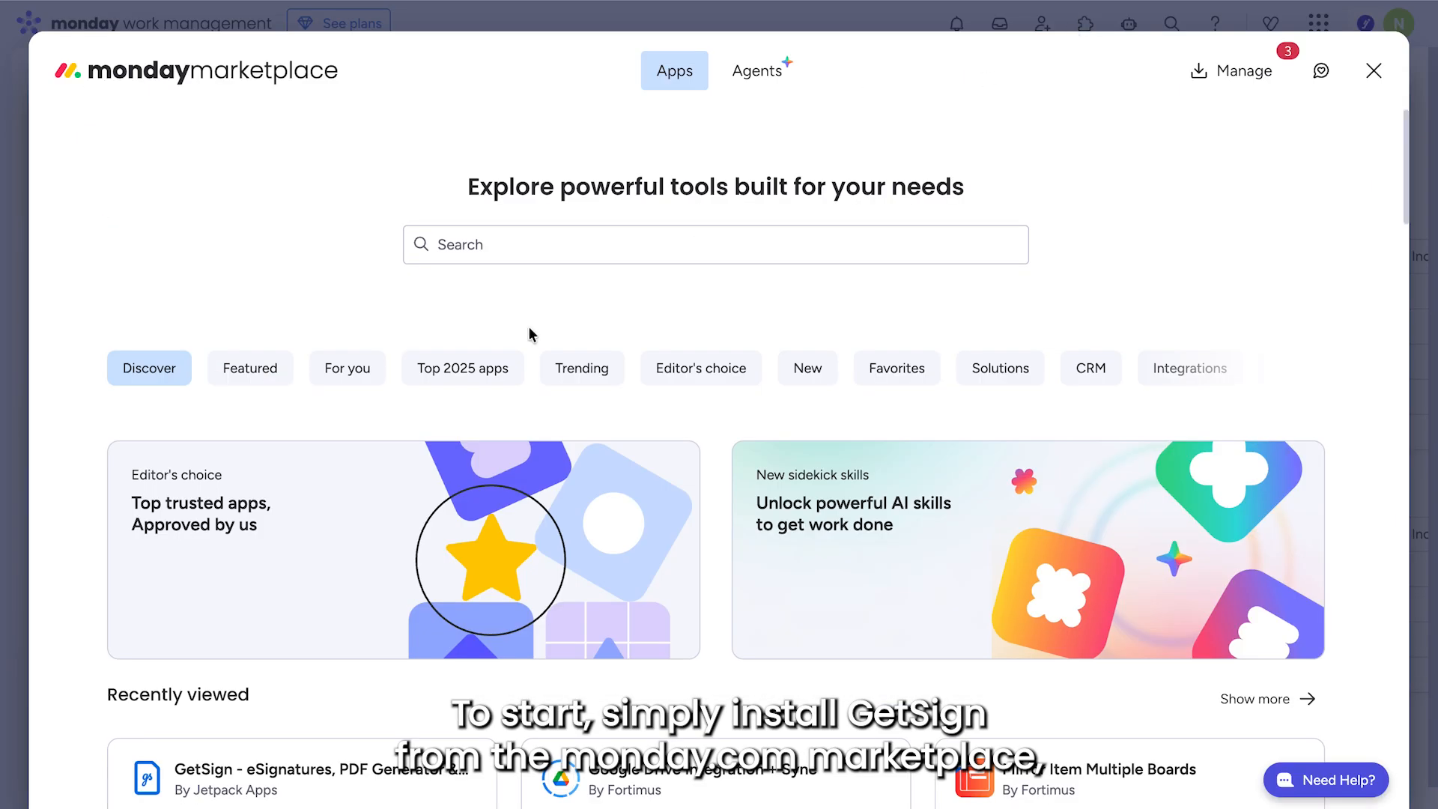
{"action": "left_click", "coordinate": [513, 247]}
{"action": "type", "text": "gets"}
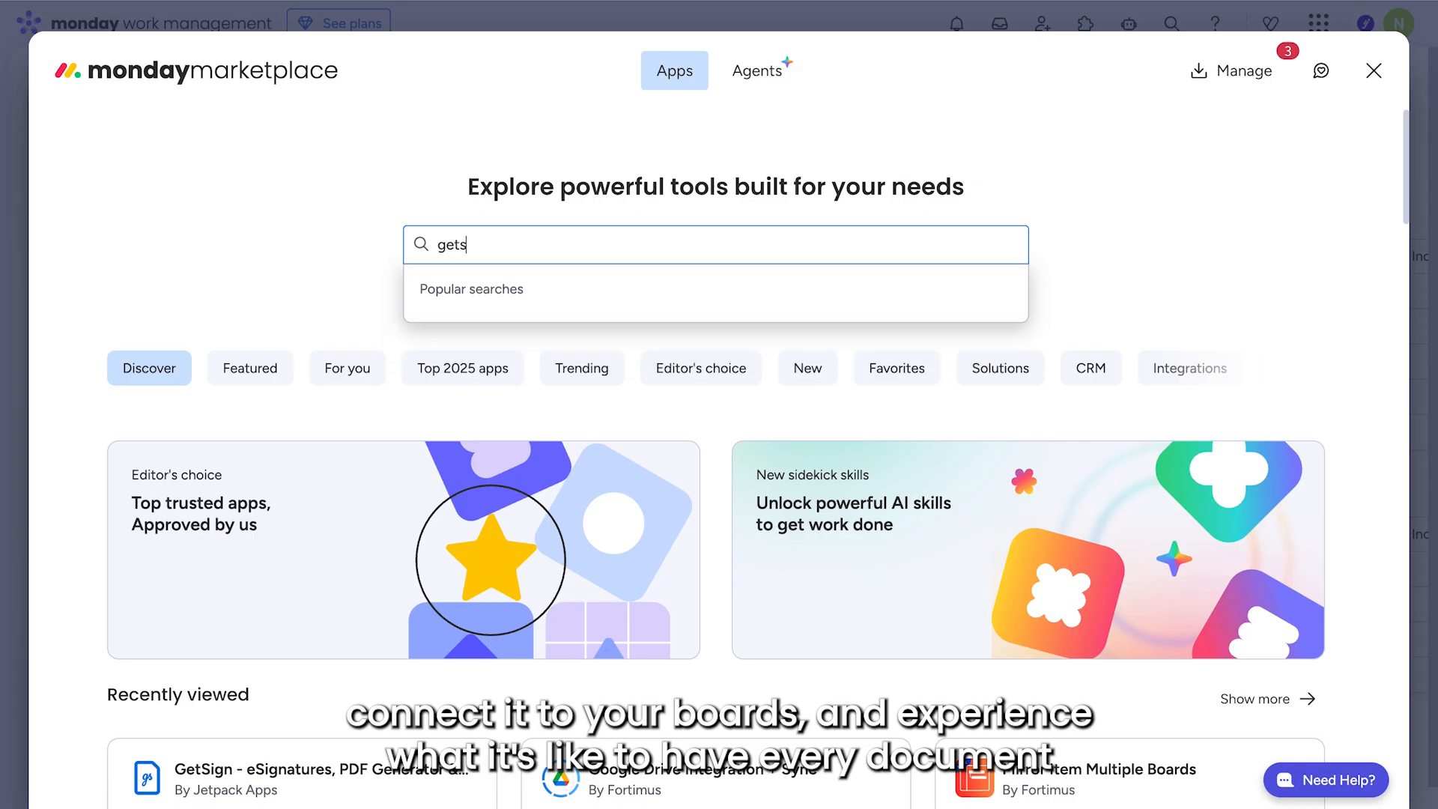
{"action": "key", "text": "Return"}
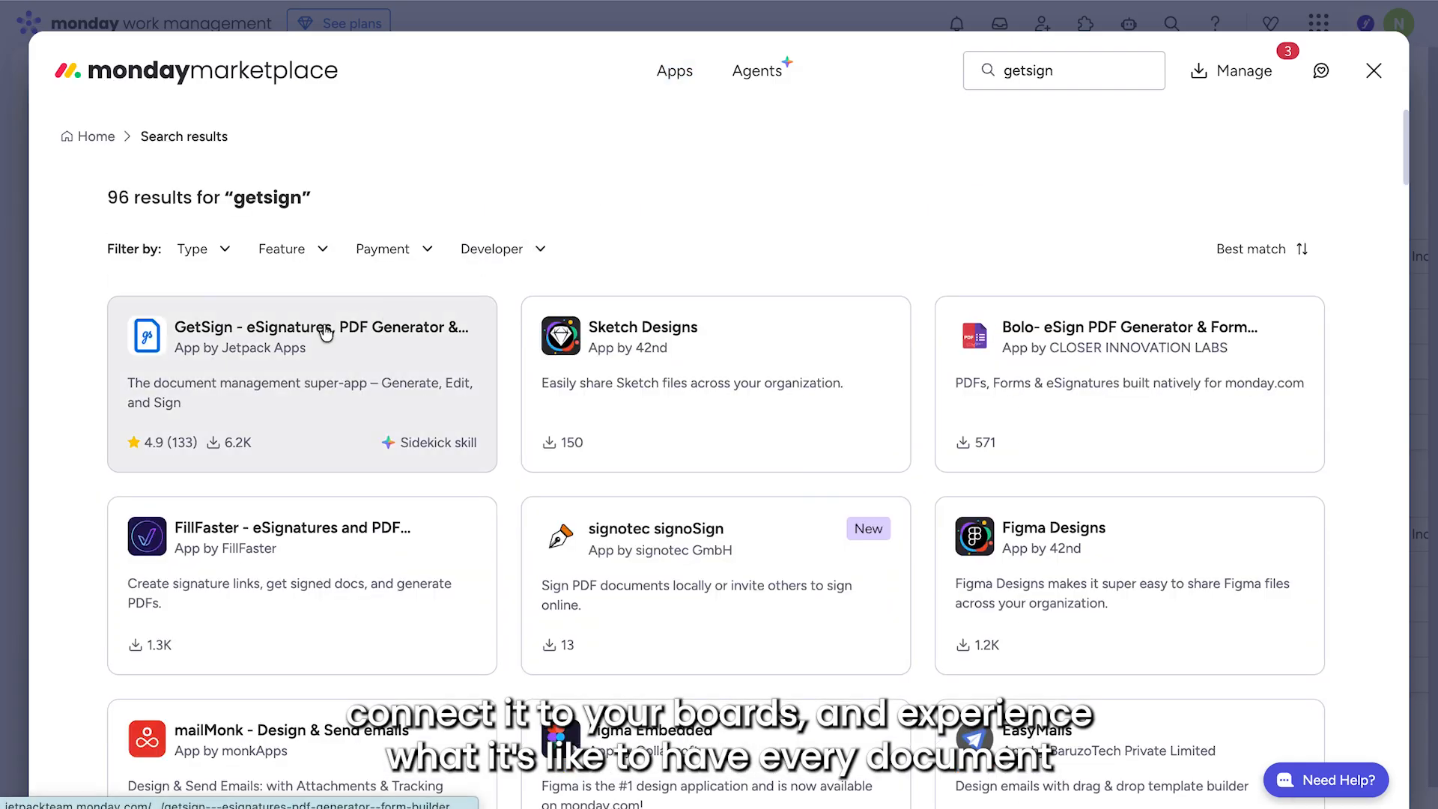
{"action": "left_click", "coordinate": [322, 330]}
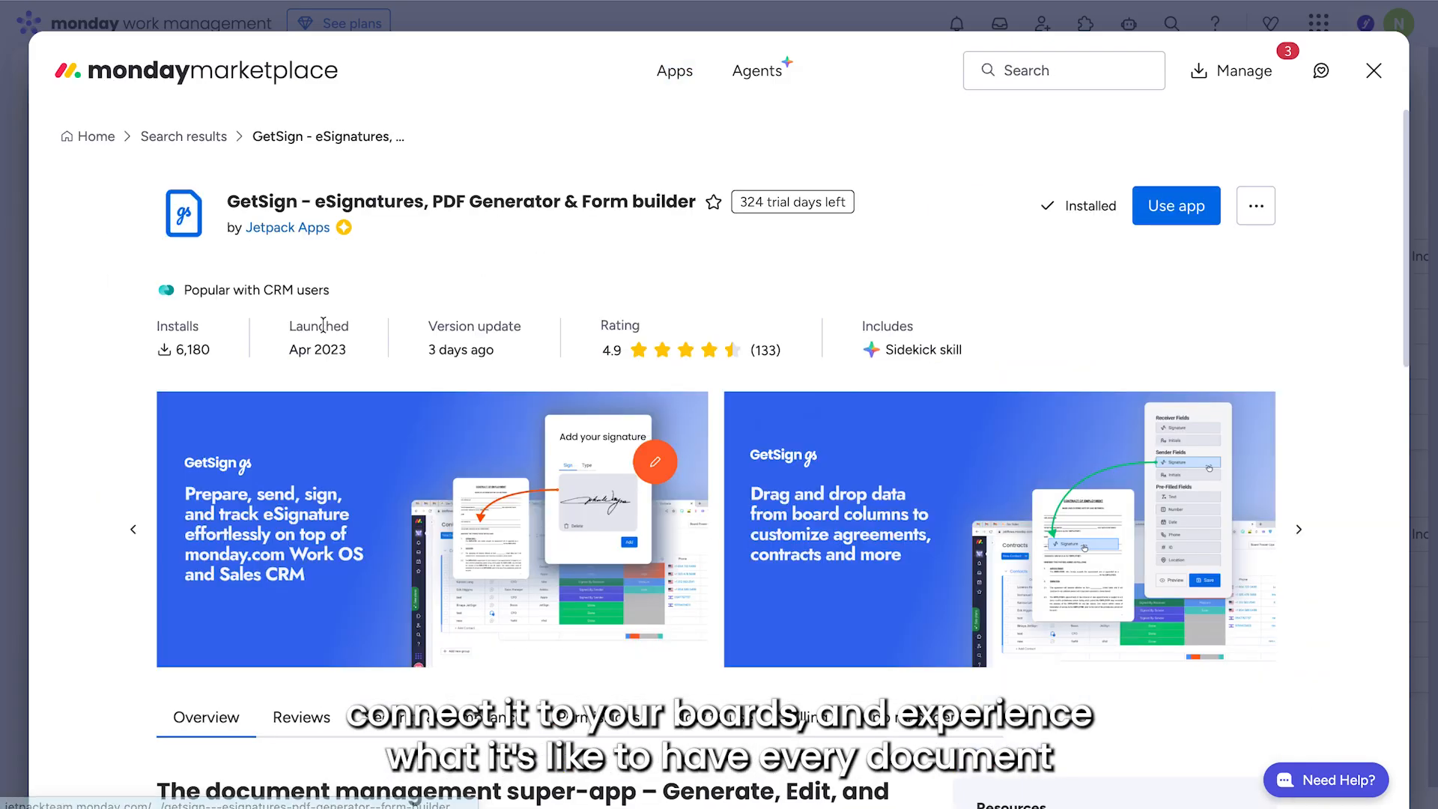
{"action": "left_click", "coordinate": [1159, 210]}
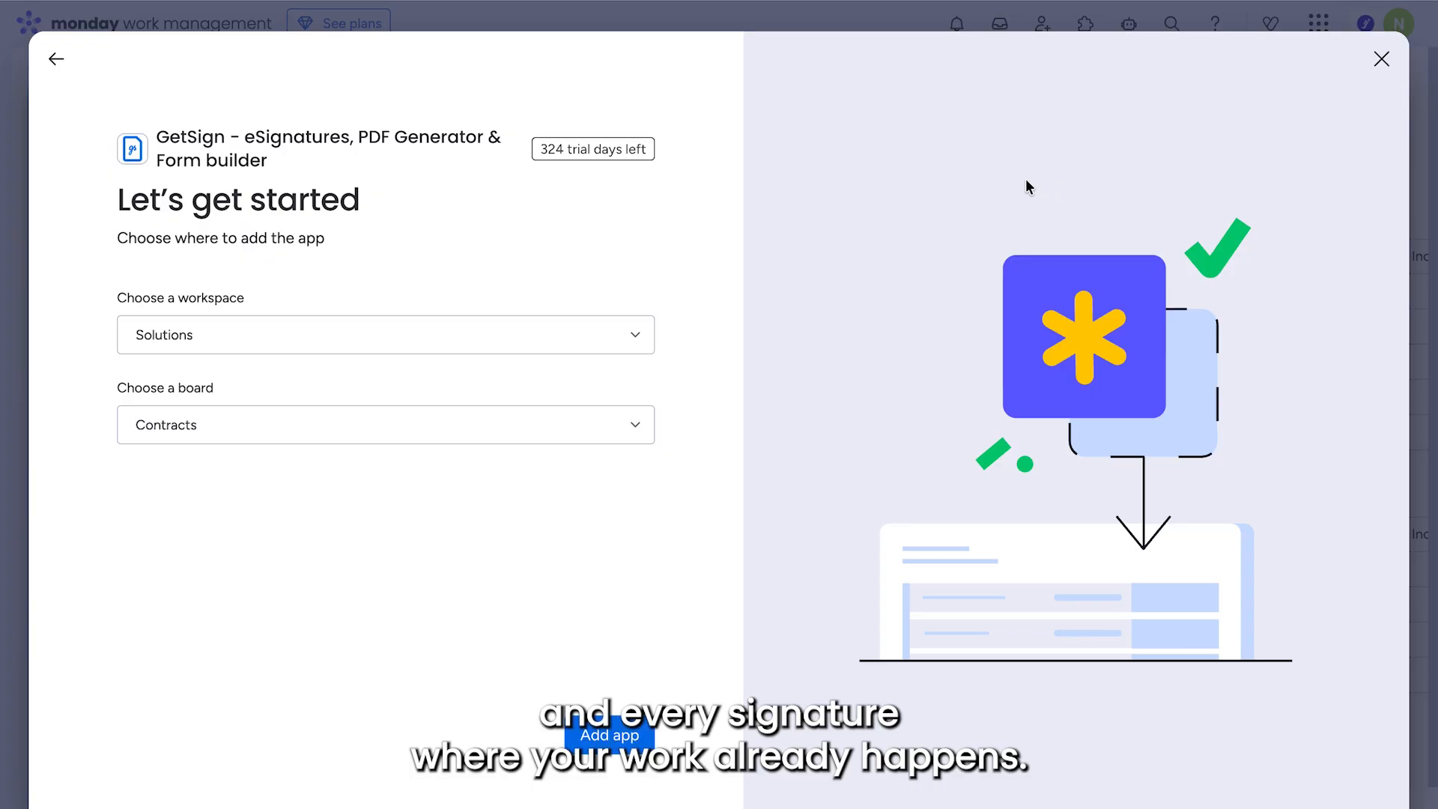